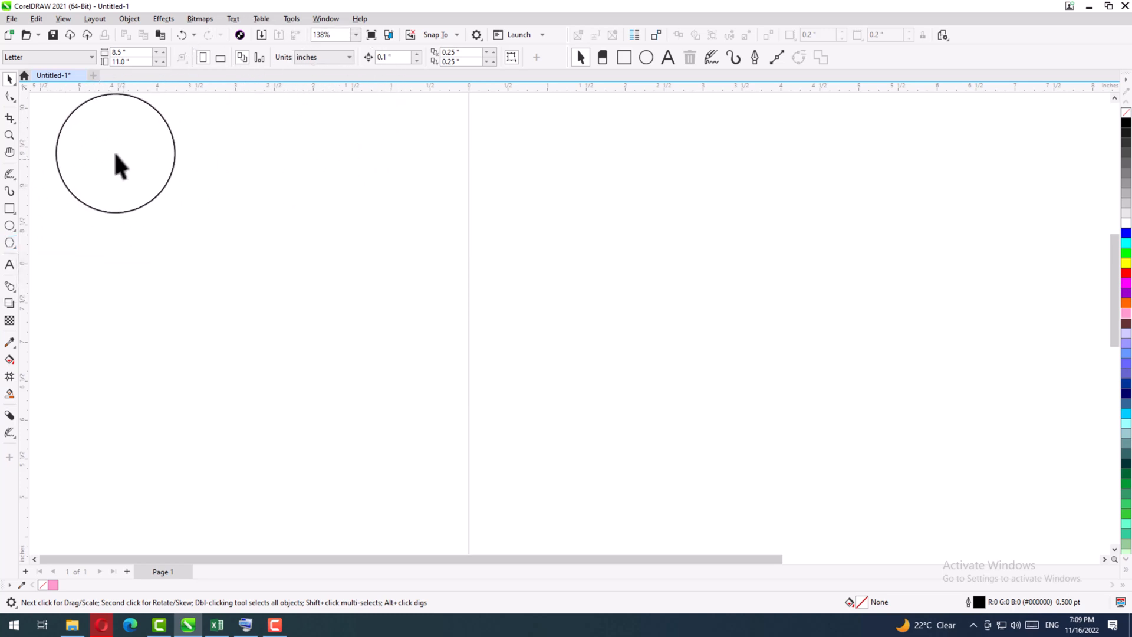
Draw a rectangle about 2.1 by 1.7 inches in the empty area beside the page.
{"action": "left_click", "coordinate": [8, 76]}
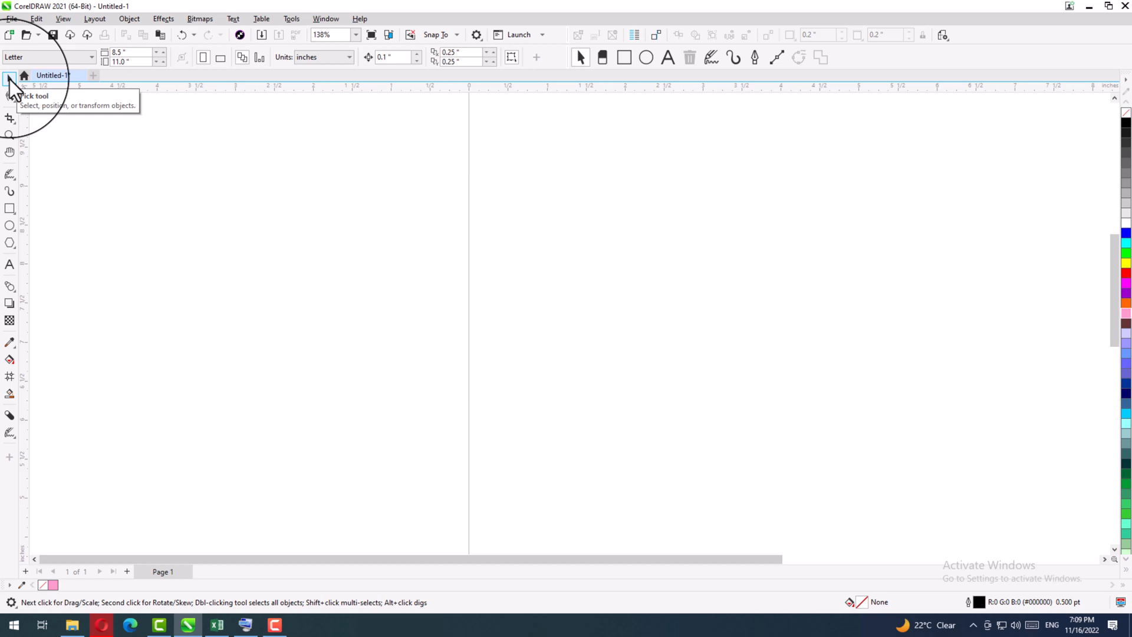
{"action": "left_click", "coordinate": [7, 209]}
{"action": "left_click_drag", "start_coordinate": [165, 155], "coordinate": [331, 290]}
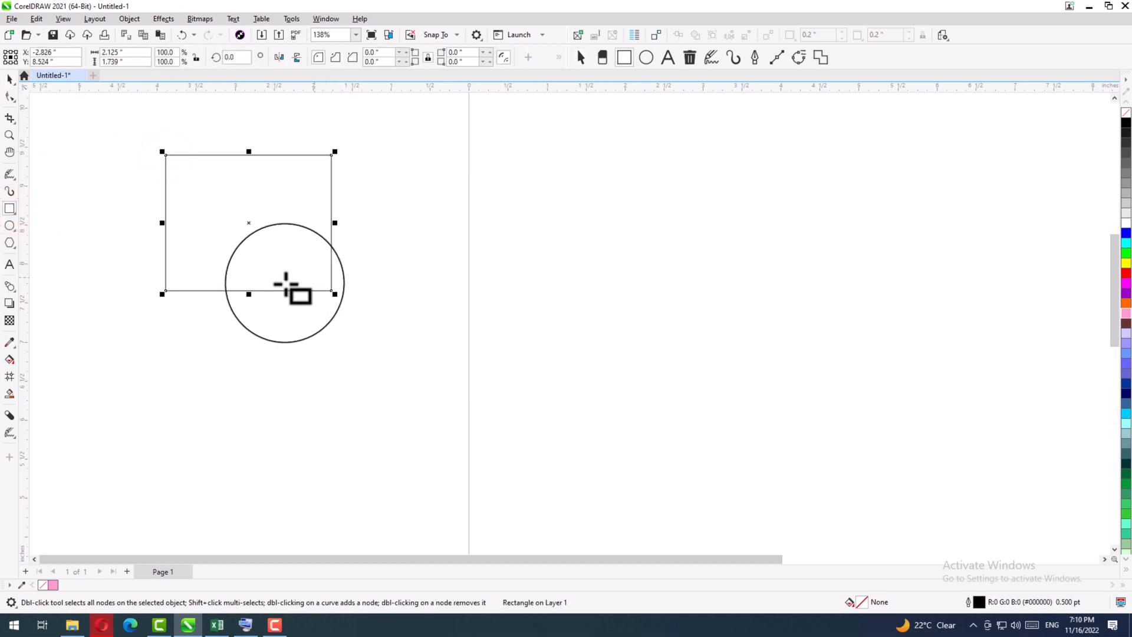
Stretch the rectangle with the Pick tool downward and out to both sides, to about 3.8 by 2.8 inches.
{"action": "left_click", "coordinate": [9, 79]}
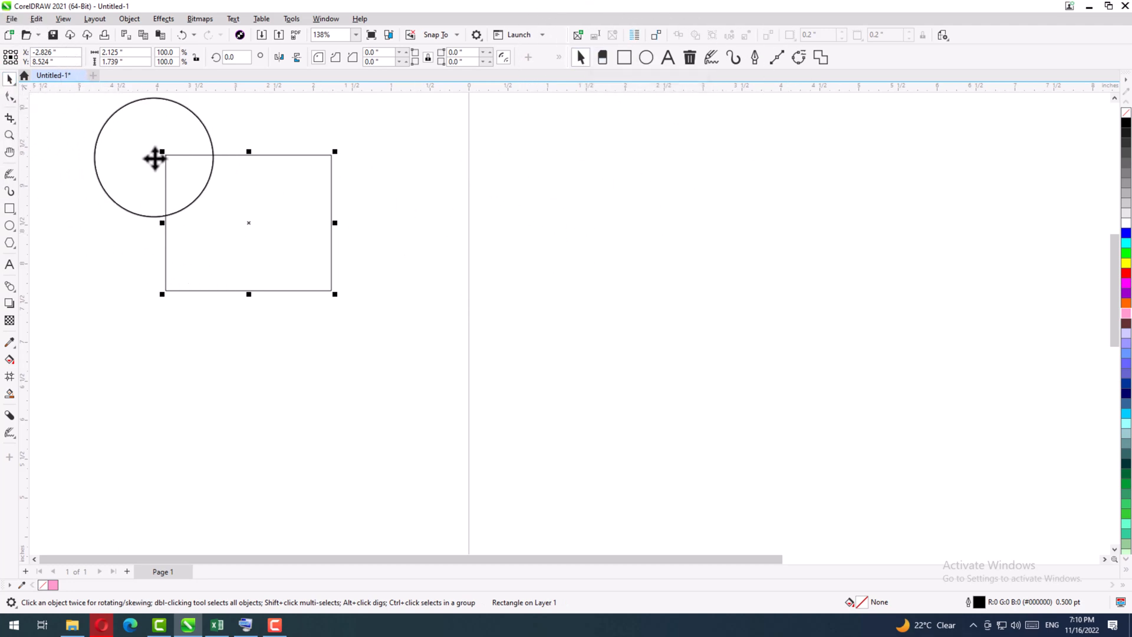
{"action": "left_click", "coordinate": [256, 219]}
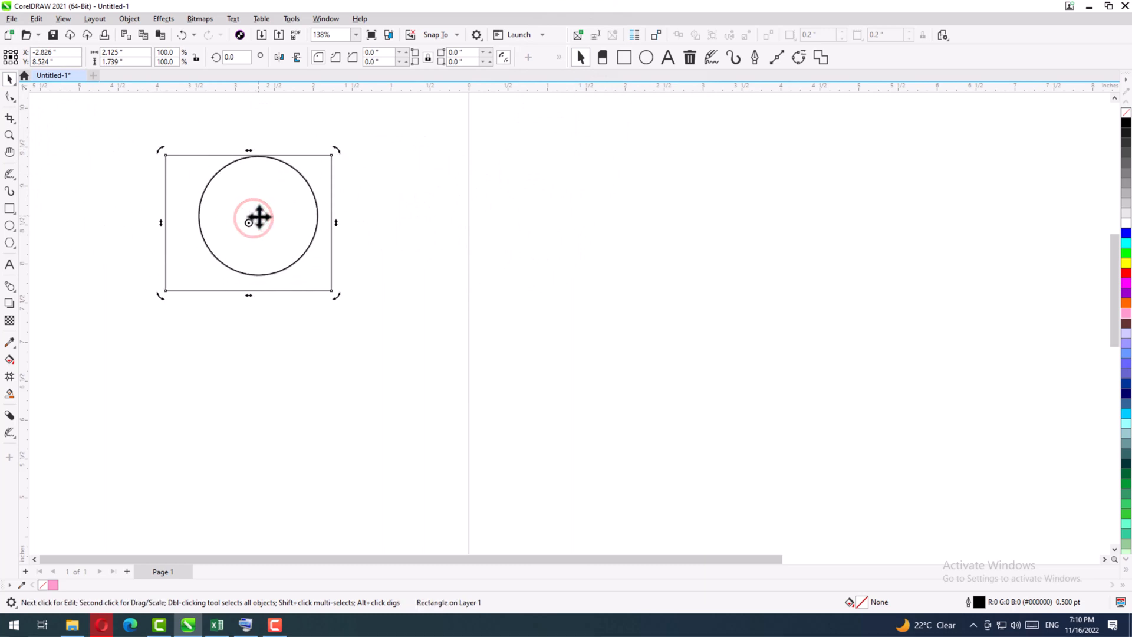
{"action": "left_click_drag", "start_coordinate": [256, 218], "coordinate": [246, 352]}
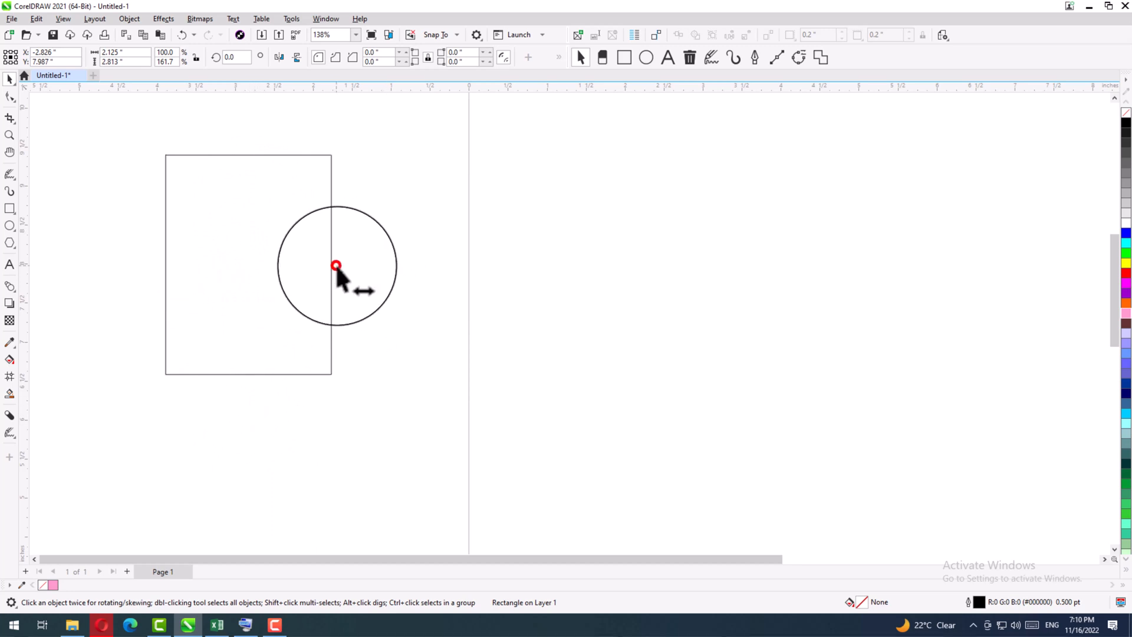
{"action": "left_click_drag", "start_coordinate": [334, 265], "coordinate": [441, 276]}
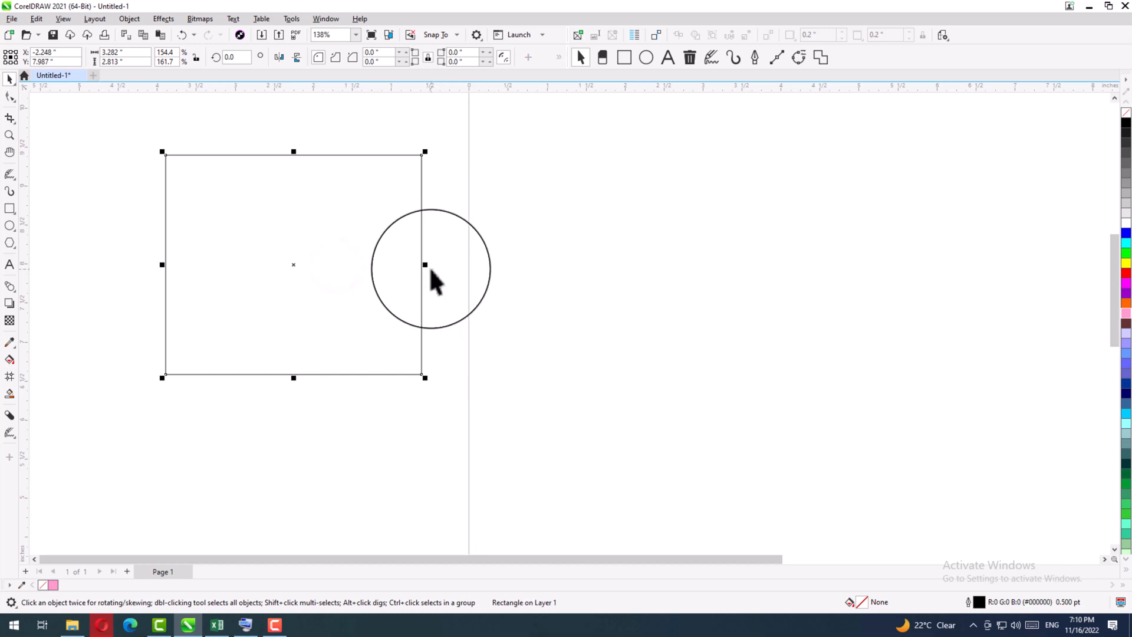
{"action": "left_click_drag", "start_coordinate": [162, 265], "coordinate": [134, 265]}
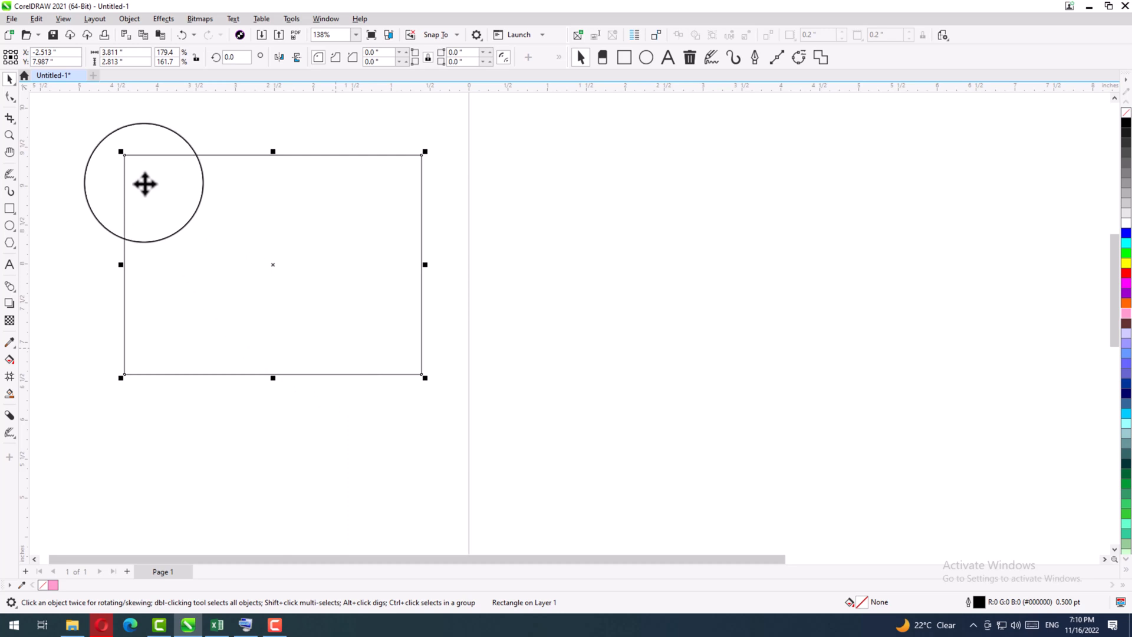
Move the large rectangle onto the page and deselect it.
{"action": "left_click_drag", "start_coordinate": [167, 174], "coordinate": [572, 245]}
{"action": "left_click", "coordinate": [389, 200]}
{"action": "left_click", "coordinate": [394, 200]}
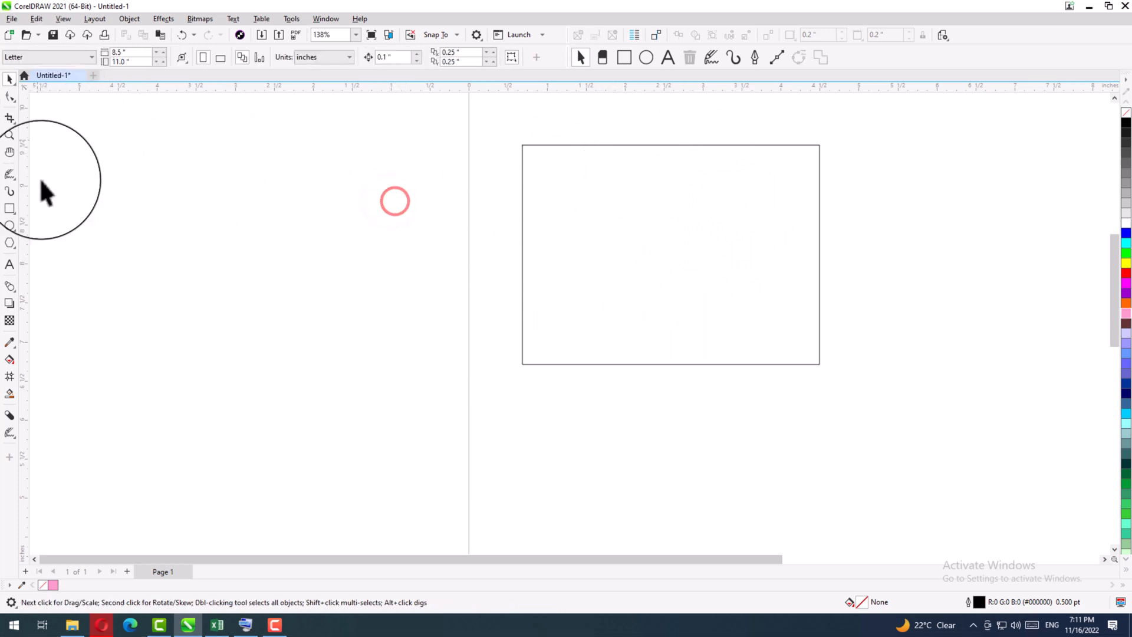
Draw five separate small rectangles of different sizes beside the page, from about 0.2 to 1 inch wide.
{"action": "left_click", "coordinate": [10, 207]}
{"action": "left_click_drag", "start_coordinate": [269, 149], "coordinate": [347, 219]}
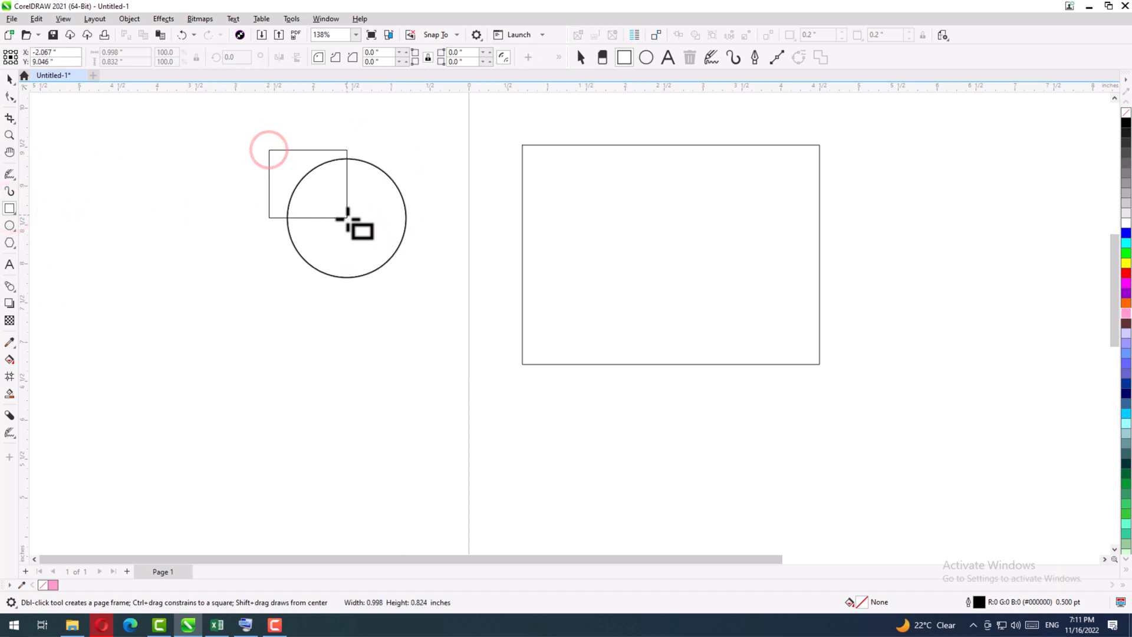
{"action": "left_click_drag", "start_coordinate": [274, 254], "coordinate": [326, 304]}
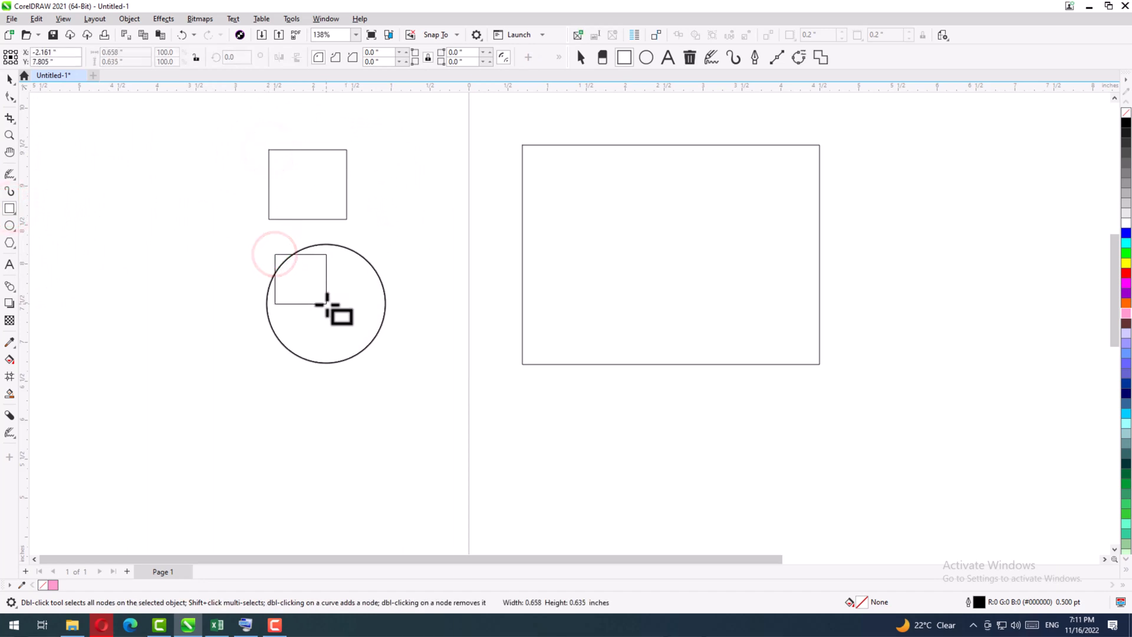
{"action": "mouse_move", "coordinate": [370, 252]}
{"action": "left_mouse_down"}
{"action": "mouse_move", "coordinate": [399, 279]}
{"action": "mouse_move", "coordinate": [411, 319]}
{"action": "left_mouse_up"}
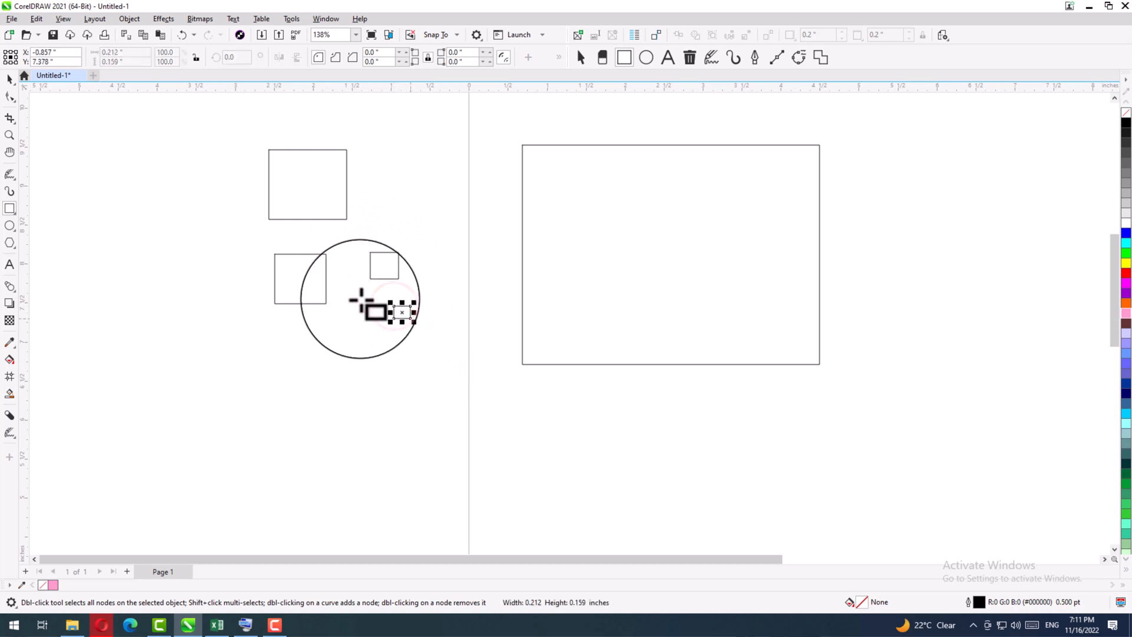
{"action": "left_click_drag", "start_coordinate": [192, 170], "coordinate": [261, 235]}
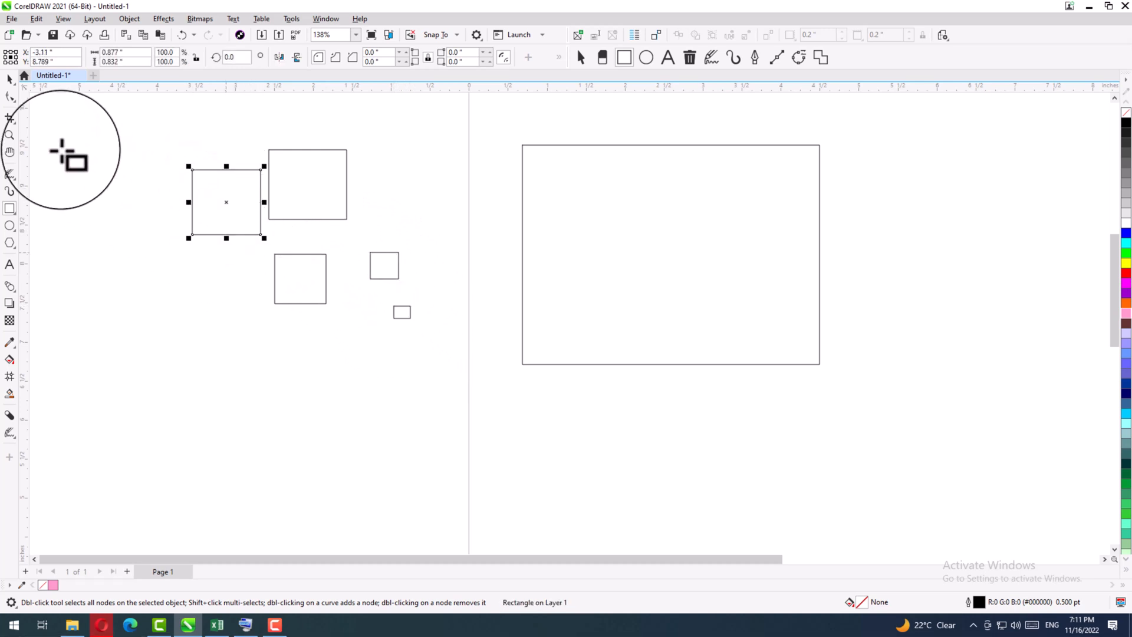
Move the smallest rectangle into the upper-left corner of the large rectangle and deselect it.
{"action": "left_click", "coordinate": [8, 79]}
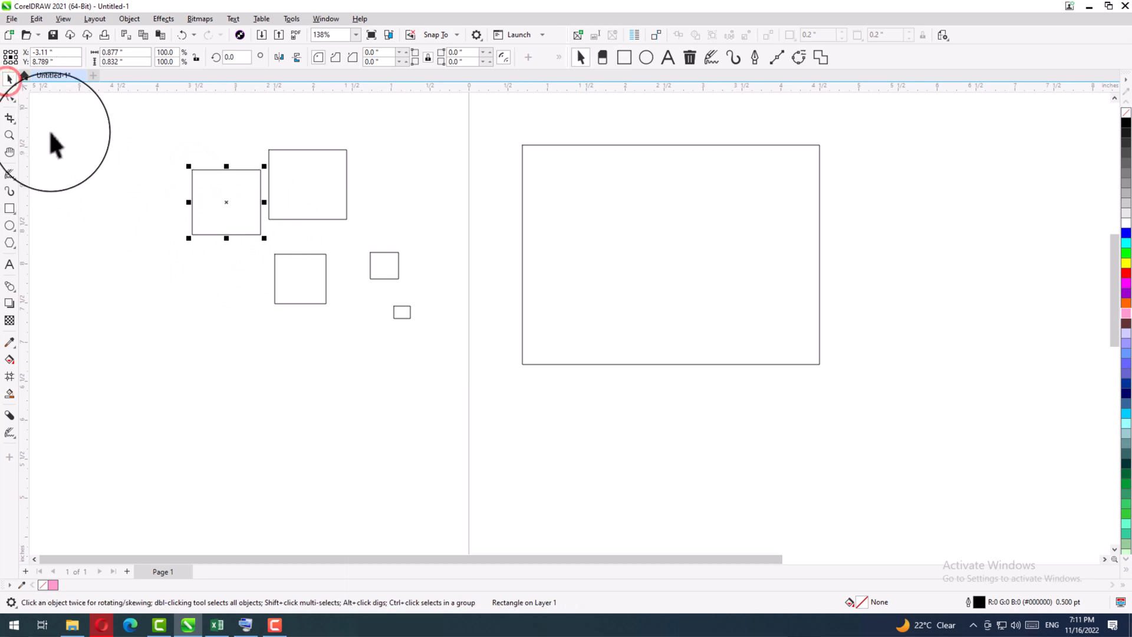
{"action": "left_click", "coordinate": [109, 180]}
{"action": "left_click_drag", "start_coordinate": [184, 259], "coordinate": [395, 329]}
{"action": "left_click", "coordinate": [399, 314]}
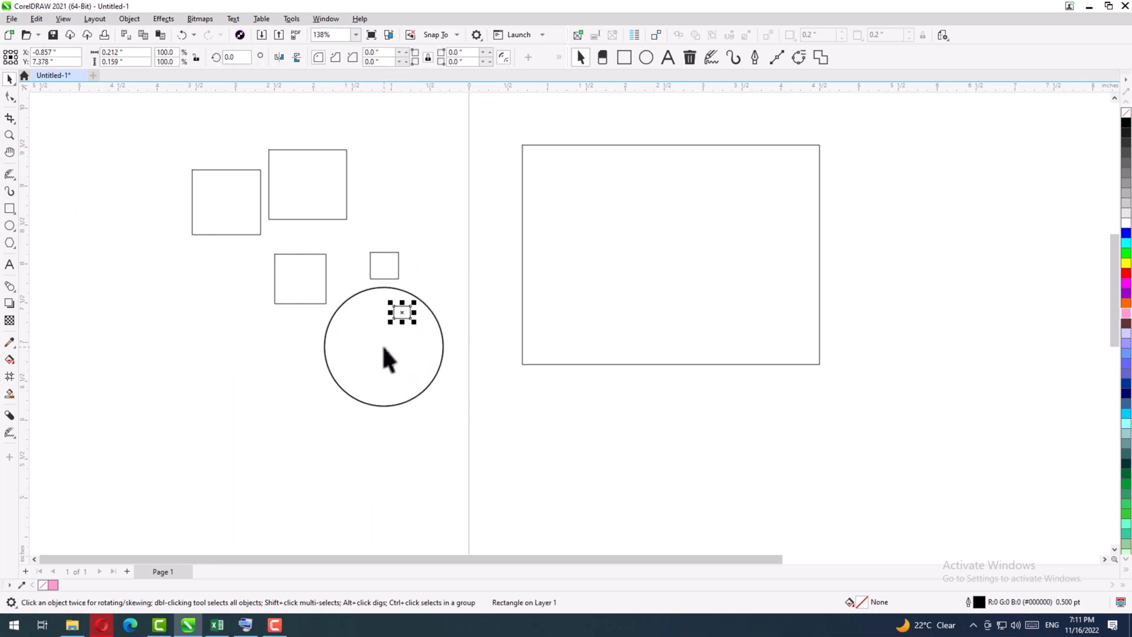
{"action": "left_click", "coordinate": [386, 399]}
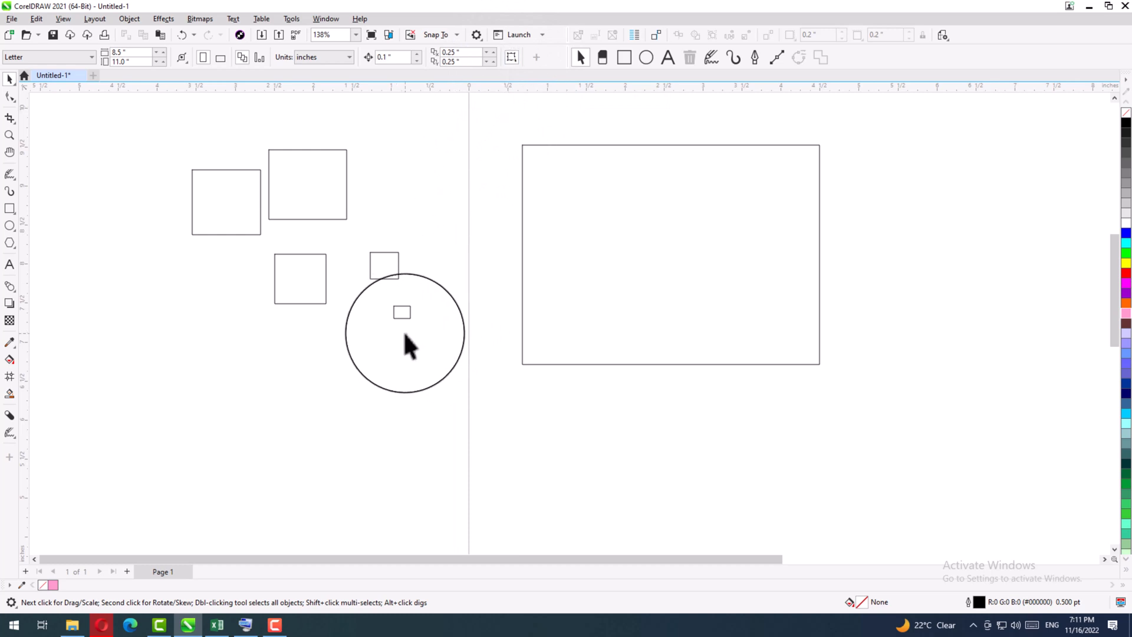
{"action": "left_click", "coordinate": [401, 313]}
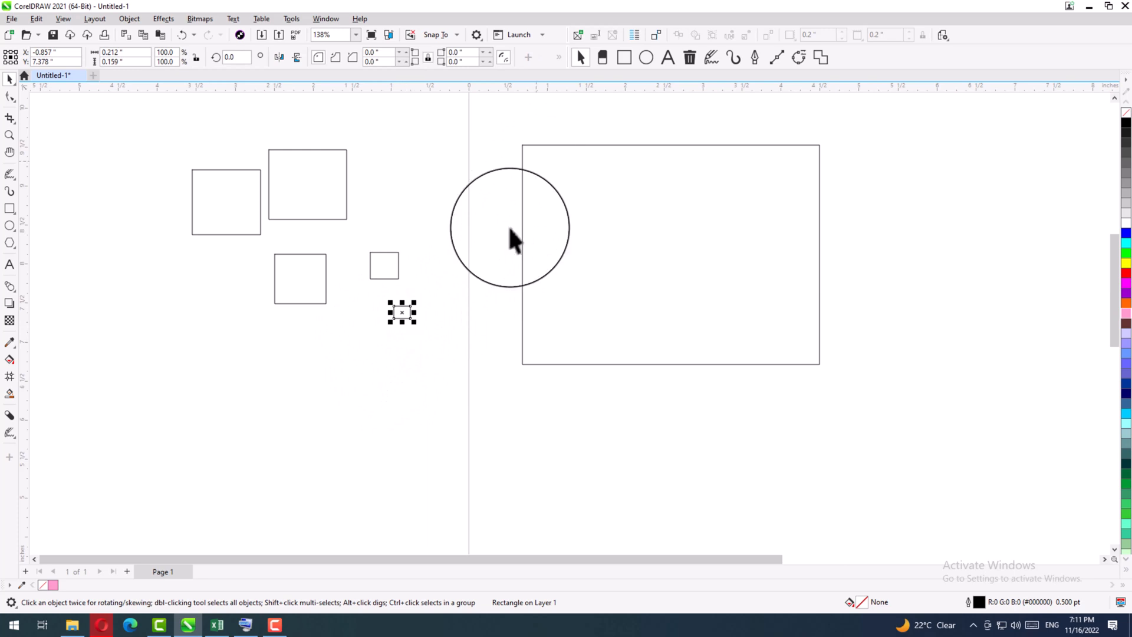
{"action": "left_click_drag", "start_coordinate": [401, 312], "coordinate": [539, 159]}
{"action": "left_click", "coordinate": [482, 218]}
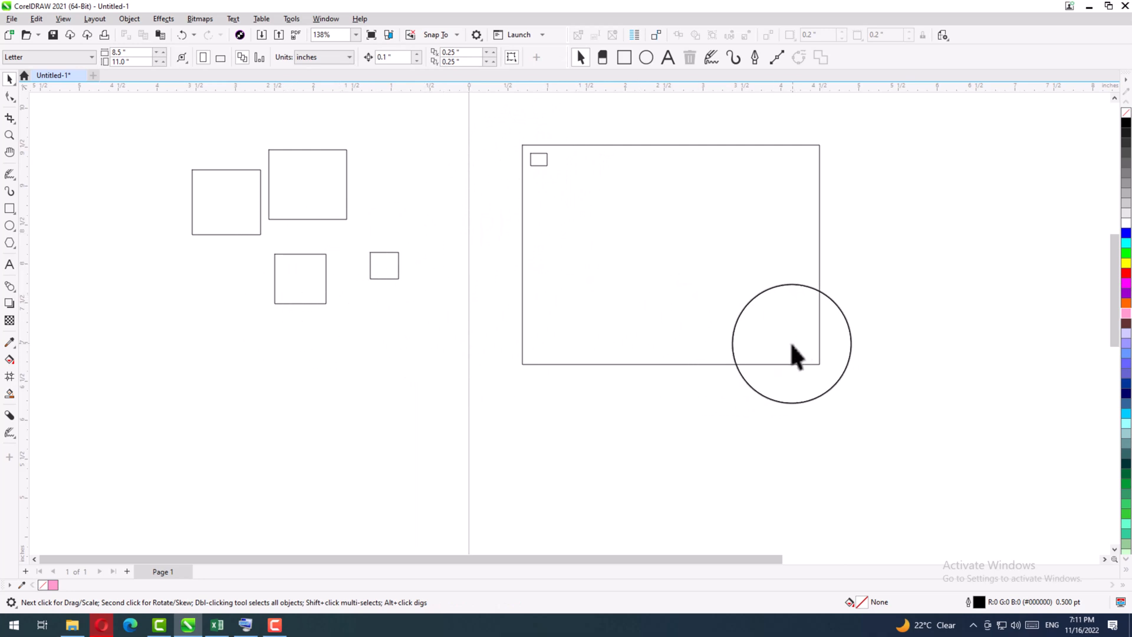
Move the rectangle about 0.66 inch wide into the large rectangle's lower-right corner and deselect it.
{"action": "left_click", "coordinate": [297, 277]}
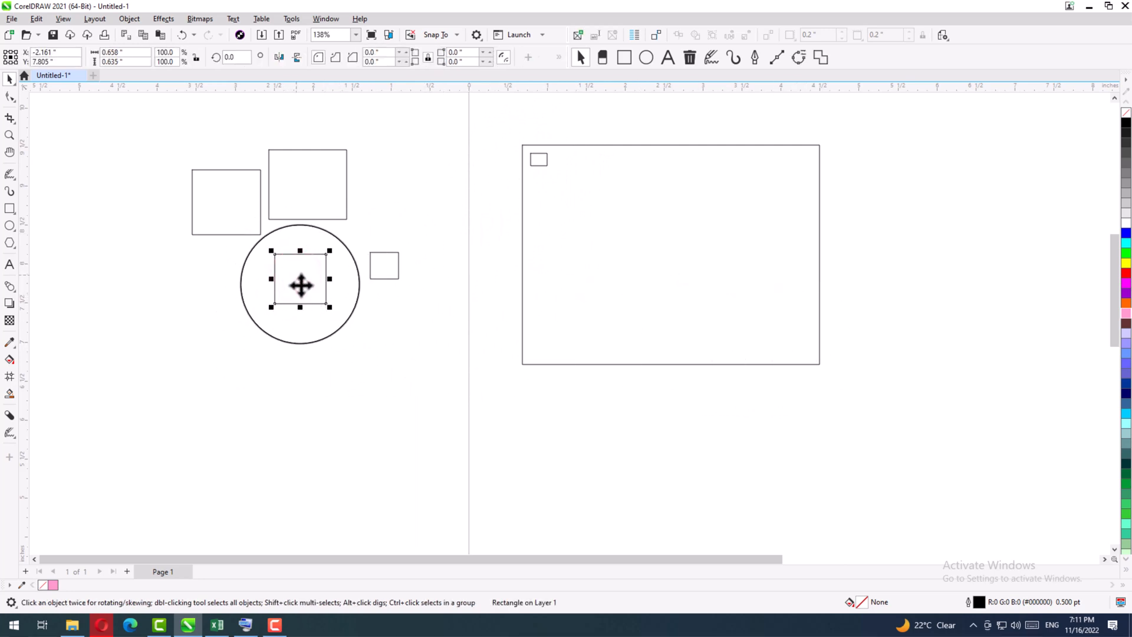
{"action": "left_click_drag", "start_coordinate": [297, 277], "coordinate": [780, 330]}
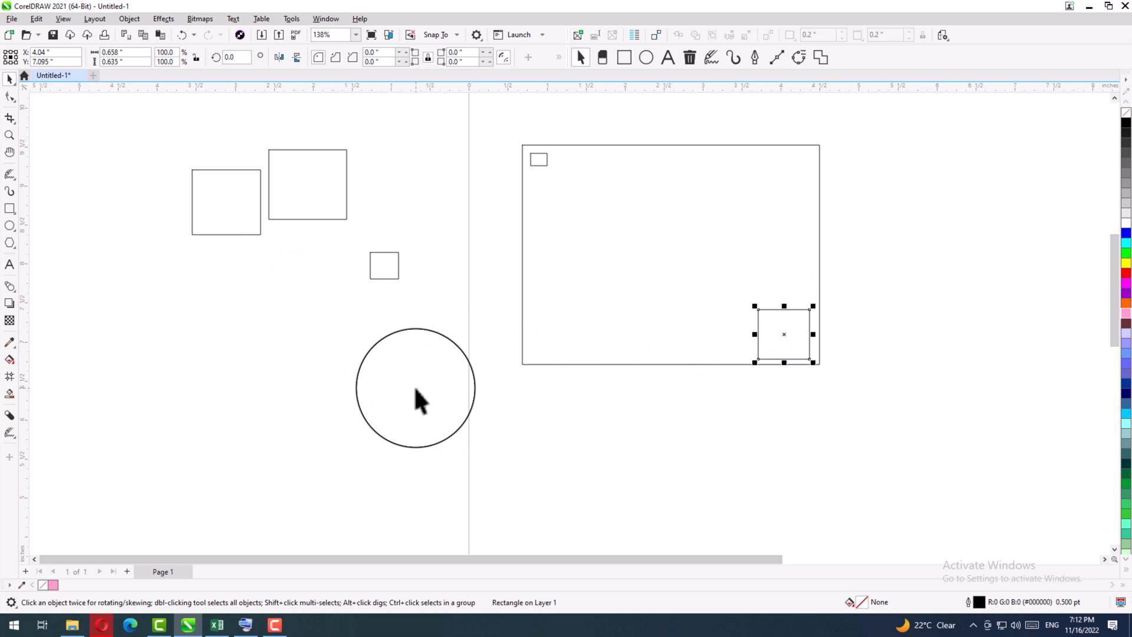
{"action": "left_click", "coordinate": [346, 390]}
Draw an ellipse about 1.7 by 1.8 inches beside the page and move it into the left half of the large rectangle.
{"action": "left_click", "coordinate": [10, 226]}
{"action": "left_click_drag", "start_coordinate": [180, 285], "coordinate": [247, 356]}
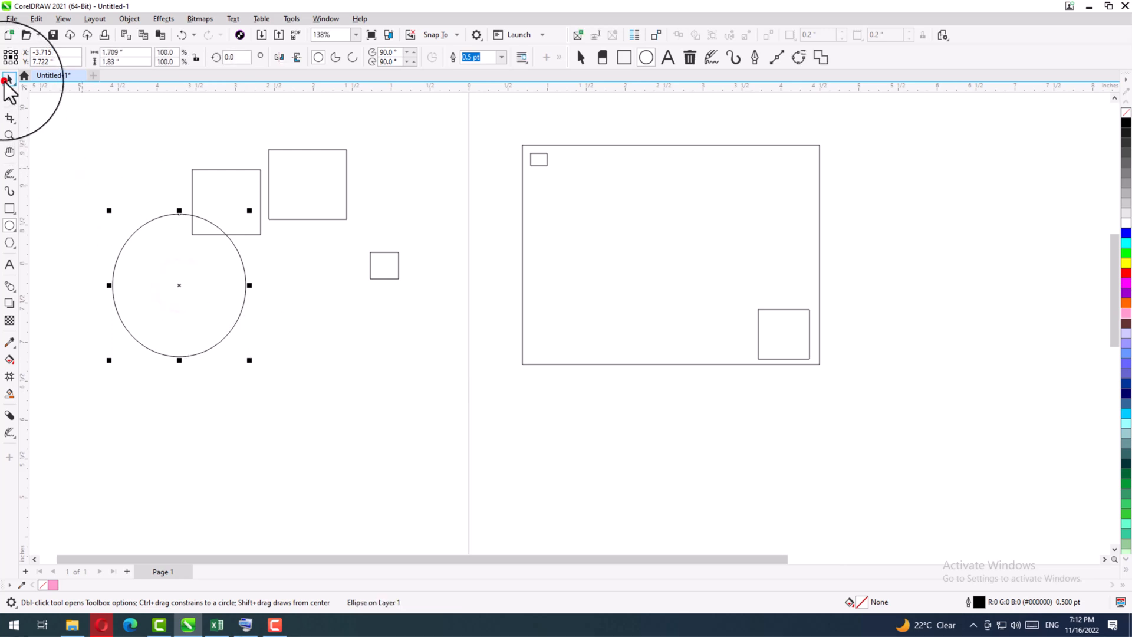
{"action": "left_click", "coordinate": [8, 80]}
{"action": "left_click_drag", "start_coordinate": [179, 285], "coordinate": [603, 250]}
{"action": "left_click", "coordinate": [306, 339]}
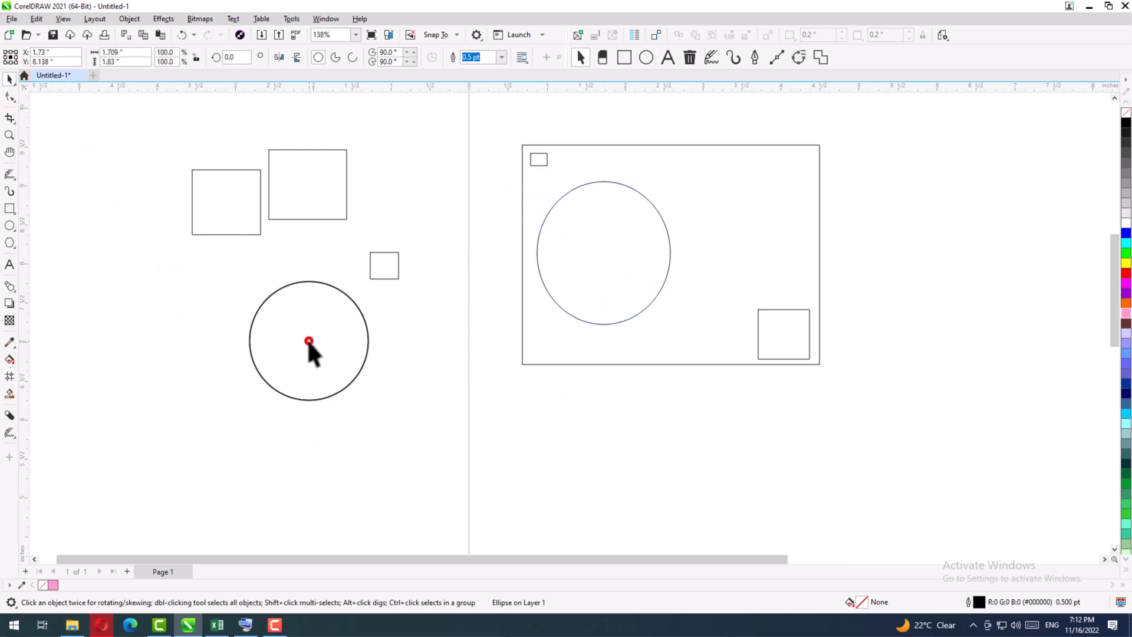
Switch from the Ellipse tool back to the Pick tool and move the leftmost rectangle into the large rectangle's upper-right corner.
{"action": "left_click", "coordinate": [10, 226]}
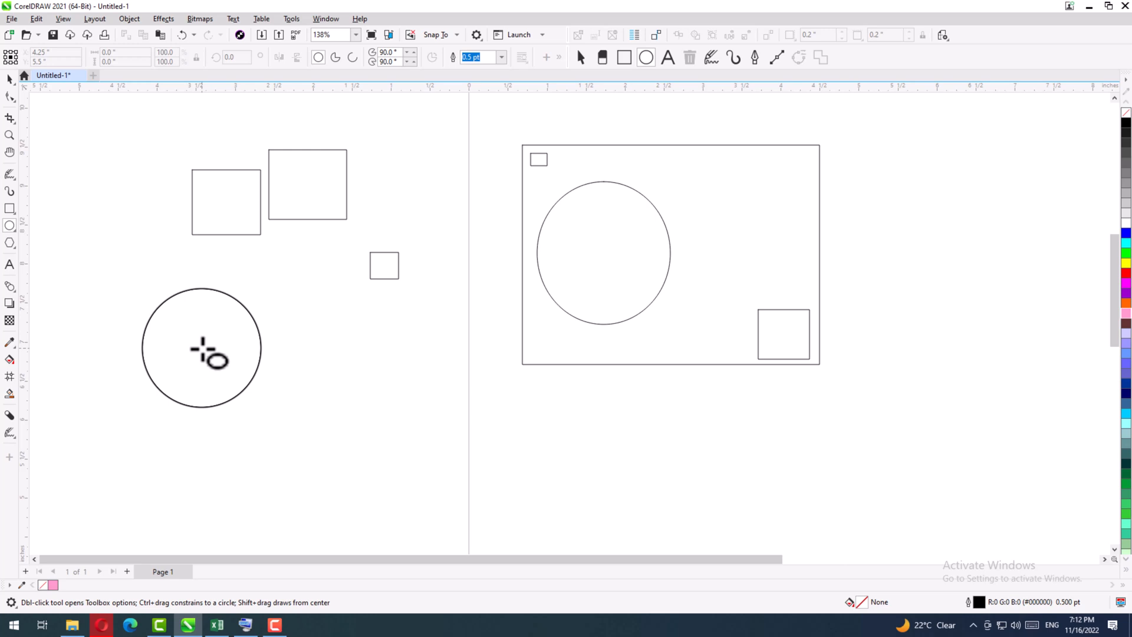
{"action": "key", "text": "space"}
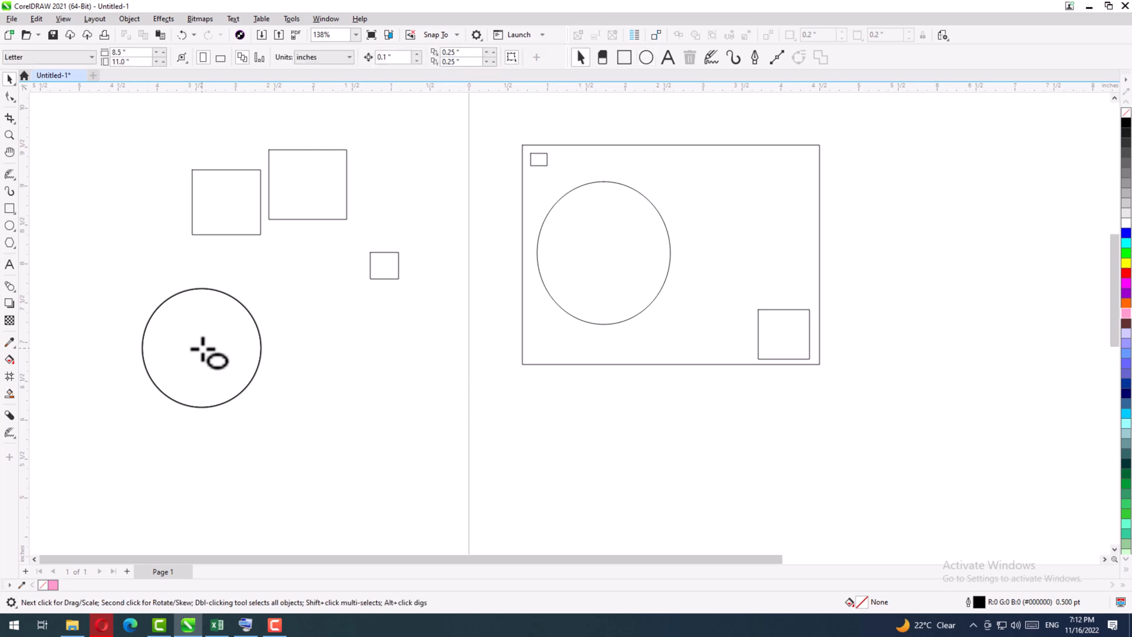
{"action": "left_click_drag", "start_coordinate": [203, 349], "coordinate": [210, 266]}
{"action": "left_click", "coordinate": [213, 195]}
{"action": "left_click_drag", "start_coordinate": [207, 212], "coordinate": [217, 265]}
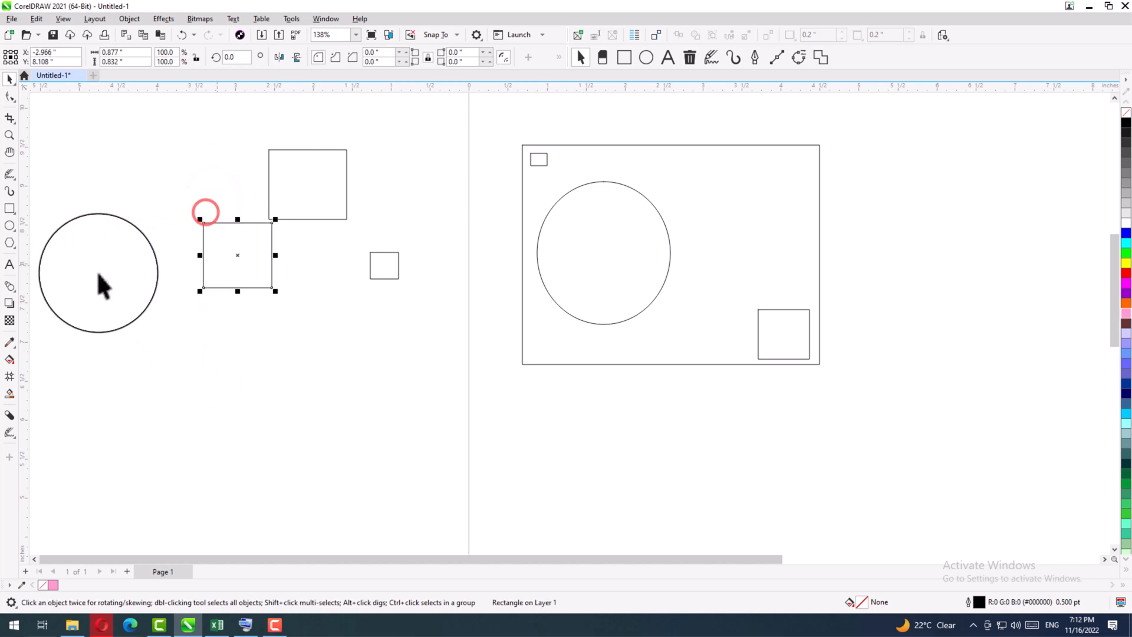
{"action": "left_click", "coordinate": [9, 303]}
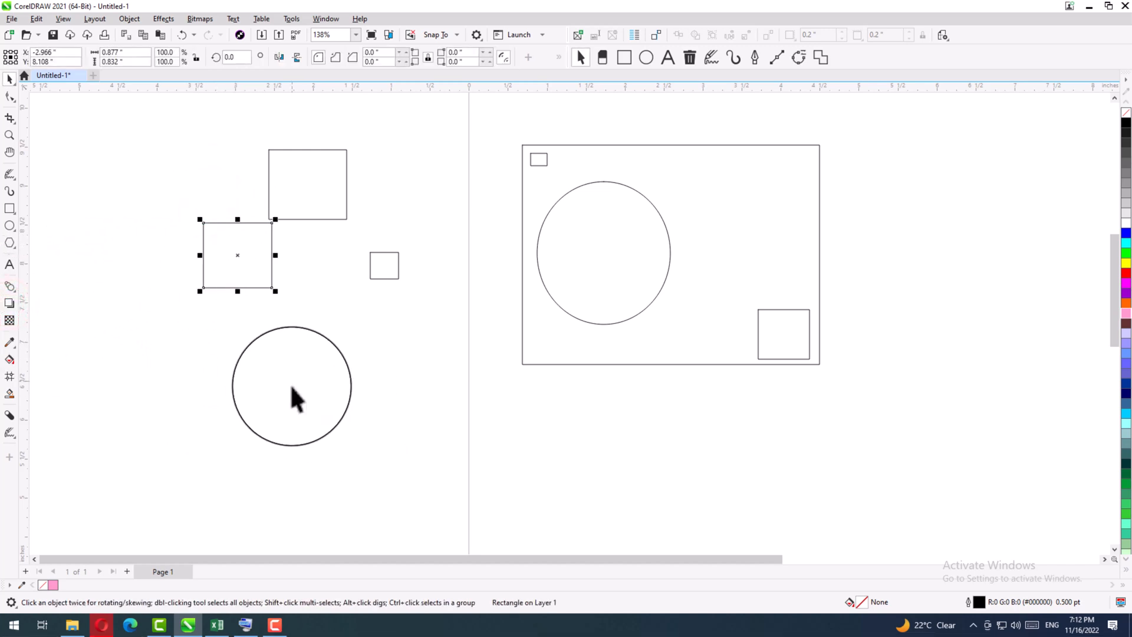
{"action": "left_click_drag", "start_coordinate": [288, 384], "coordinate": [760, 185]}
Move the smaller remaining rectangle into the large rectangle's lower-left corner and the last one into the middle of the ellipse.
{"action": "left_click_drag", "start_coordinate": [379, 262], "coordinate": [540, 340]}
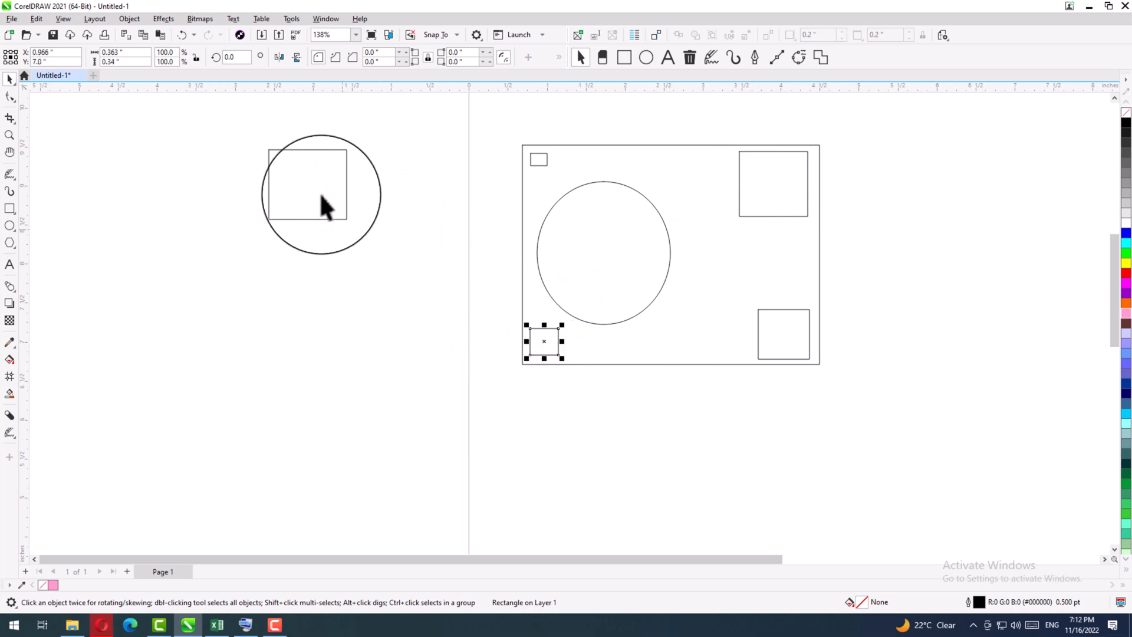
{"action": "left_click_drag", "start_coordinate": [323, 200], "coordinate": [606, 250]}
{"action": "left_click_drag", "start_coordinate": [391, 221], "coordinate": [239, 190]}
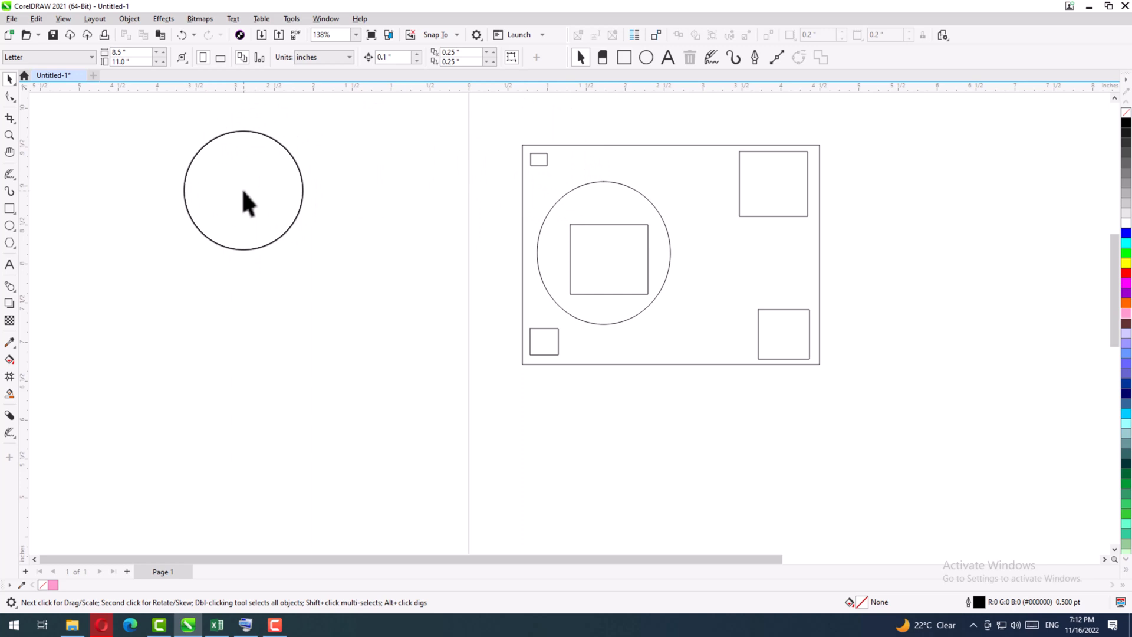
{"action": "left_click_drag", "start_coordinate": [243, 191], "coordinate": [271, 209]}
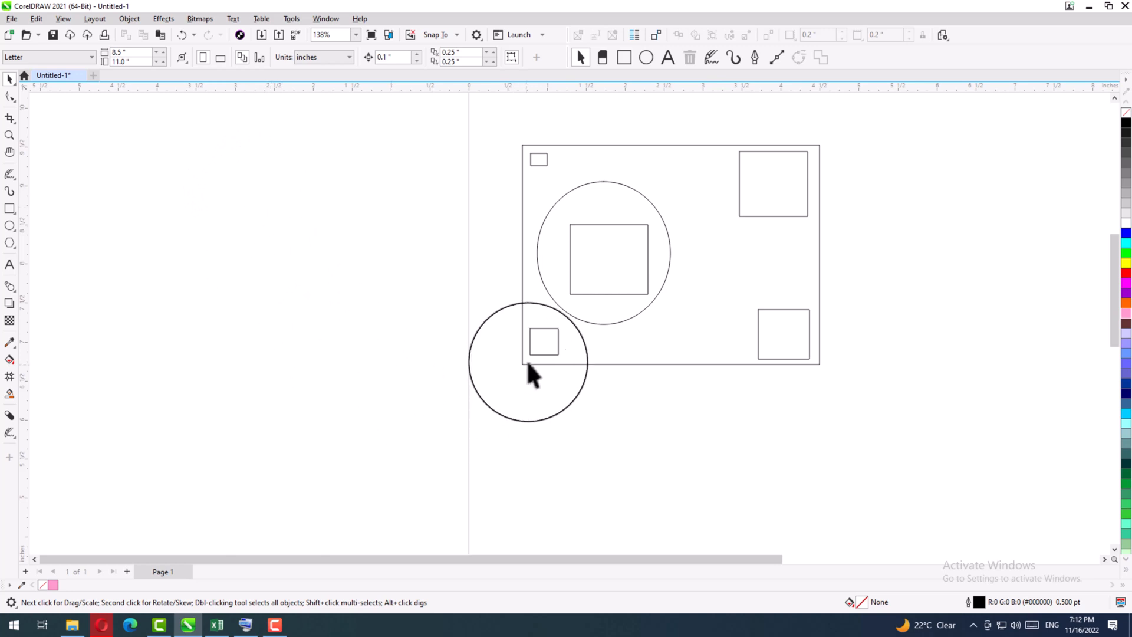
Select the lower-left rectangle, the ellipse and the upper-left rectangle together, move them off the page and deselect them.
{"action": "left_click", "coordinate": [538, 345]}
{"action": "left_click", "coordinate": [607, 277], "text": "shift"}
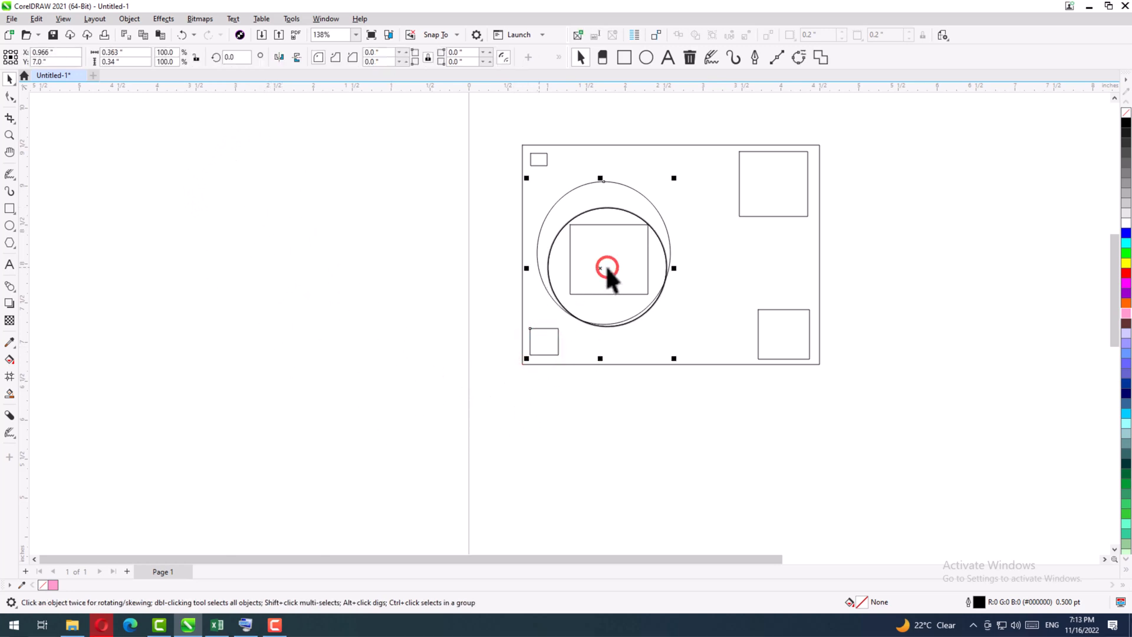
{"action": "left_click", "coordinate": [541, 160], "text": "shift"}
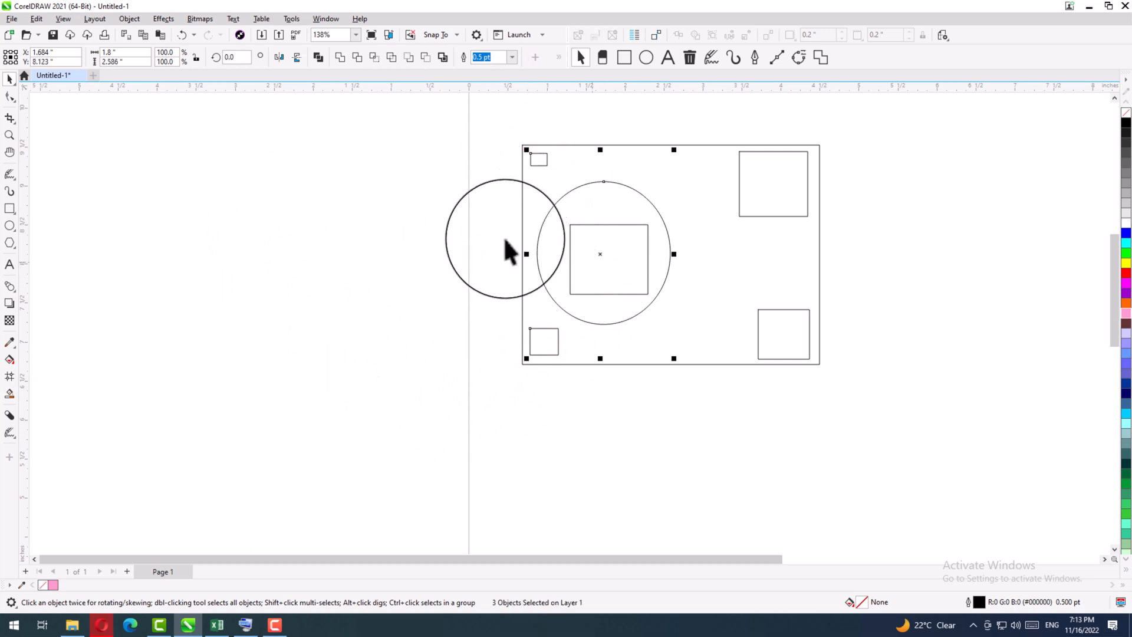
{"action": "mouse_move", "coordinate": [458, 345]}
{"action": "left_mouse_down"}
{"action": "mouse_move", "coordinate": [590, 289]}
{"action": "mouse_move", "coordinate": [599, 240]}
{"action": "mouse_move", "coordinate": [617, 273]}
{"action": "mouse_move", "coordinate": [601, 235]}
{"action": "mouse_move", "coordinate": [600, 284]}
{"action": "mouse_move", "coordinate": [600, 253]}
{"action": "mouse_move", "coordinate": [361, 270]}
{"action": "mouse_move", "coordinate": [309, 259]}
{"action": "mouse_move", "coordinate": [306, 237]}
{"action": "mouse_move", "coordinate": [114, 242]}
{"action": "mouse_move", "coordinate": [133, 267]}
{"action": "mouse_move", "coordinate": [155, 268]}
{"action": "mouse_move", "coordinate": [715, 229]}
{"action": "mouse_move", "coordinate": [777, 273]}
{"action": "mouse_move", "coordinate": [651, 312]}
{"action": "mouse_move", "coordinate": [603, 263]}
{"action": "left_mouse_up"}
{"action": "left_click", "coordinate": [113, 243]}
Move the three rectangles still inside the large one off the page together, and place the smallest rectangle near them below the ellipse.
{"action": "left_click", "coordinate": [603, 263]}
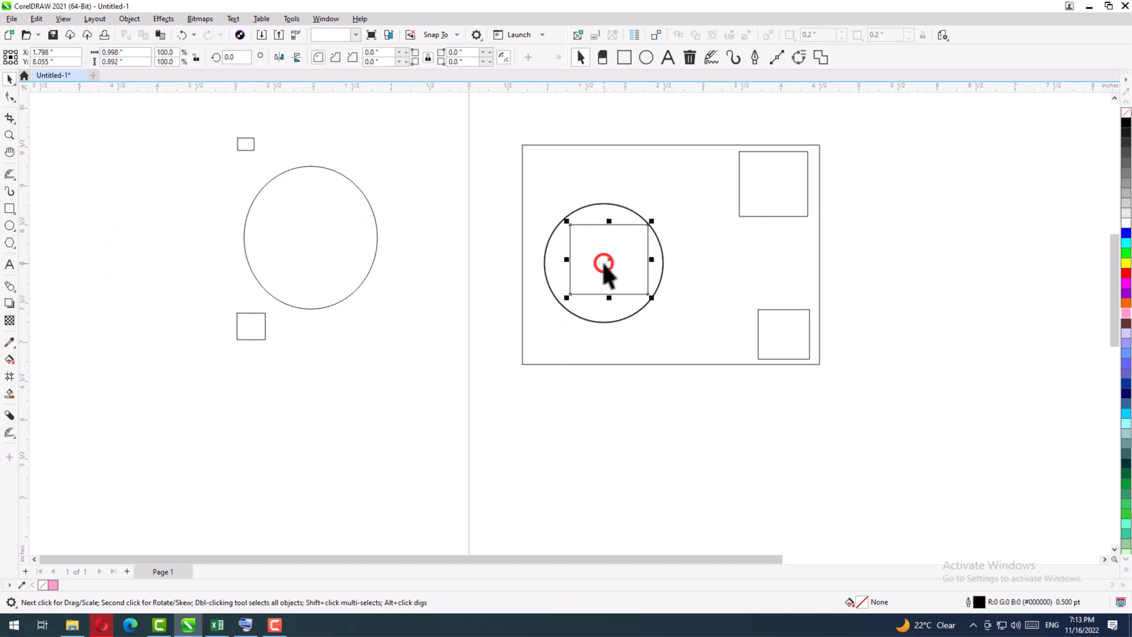
{"action": "left_click", "coordinate": [777, 170], "text": "shift"}
{"action": "left_click", "coordinate": [789, 338], "text": "shift"}
{"action": "left_click_drag", "start_coordinate": [786, 339], "coordinate": [260, 365]}
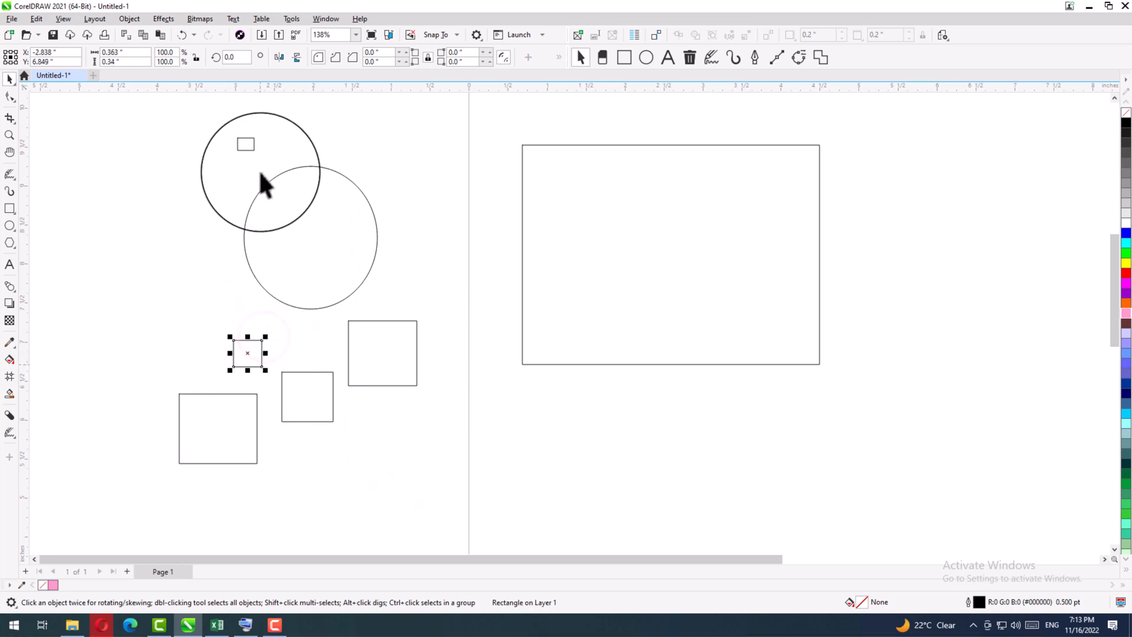
{"action": "left_click_drag", "start_coordinate": [245, 144], "coordinate": [302, 335]}
Shrink the ellipse to about half its size and move it up and away from the rectangles.
{"action": "left_click", "coordinate": [298, 258]}
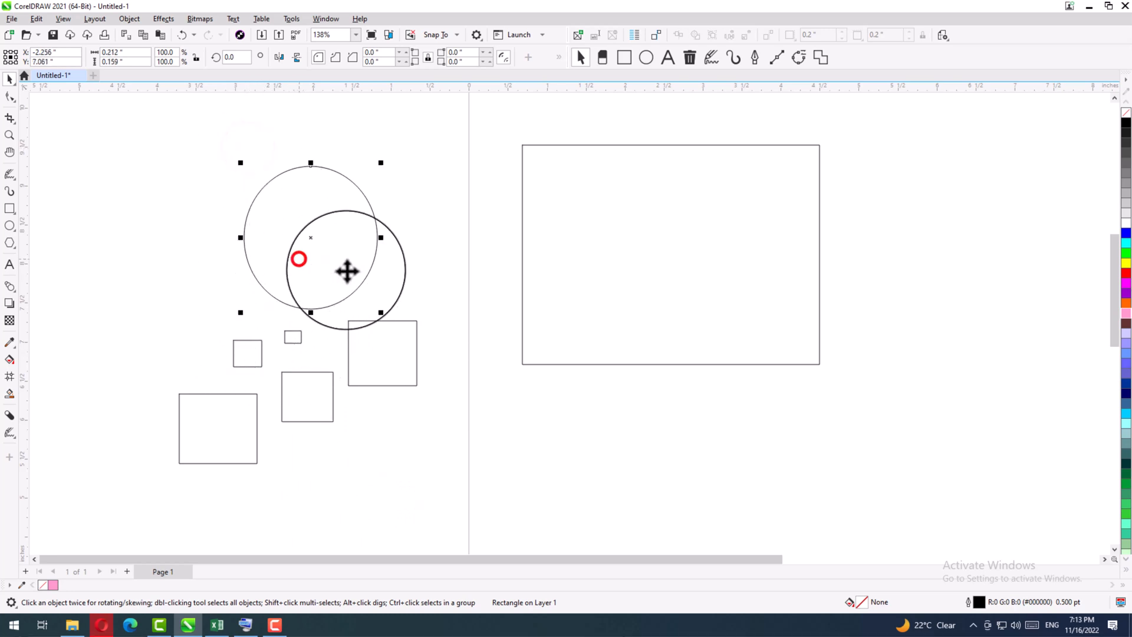
{"action": "left_click_drag", "start_coordinate": [381, 313], "coordinate": [310, 264]}
{"action": "left_click_drag", "start_coordinate": [268, 214], "coordinate": [222, 199]}
Marquee-select the four rectangles below the ellipse, leaving out the rightmost one, and move them slightly up as a group.
{"action": "left_click_drag", "start_coordinate": [284, 275], "coordinate": [157, 487]}
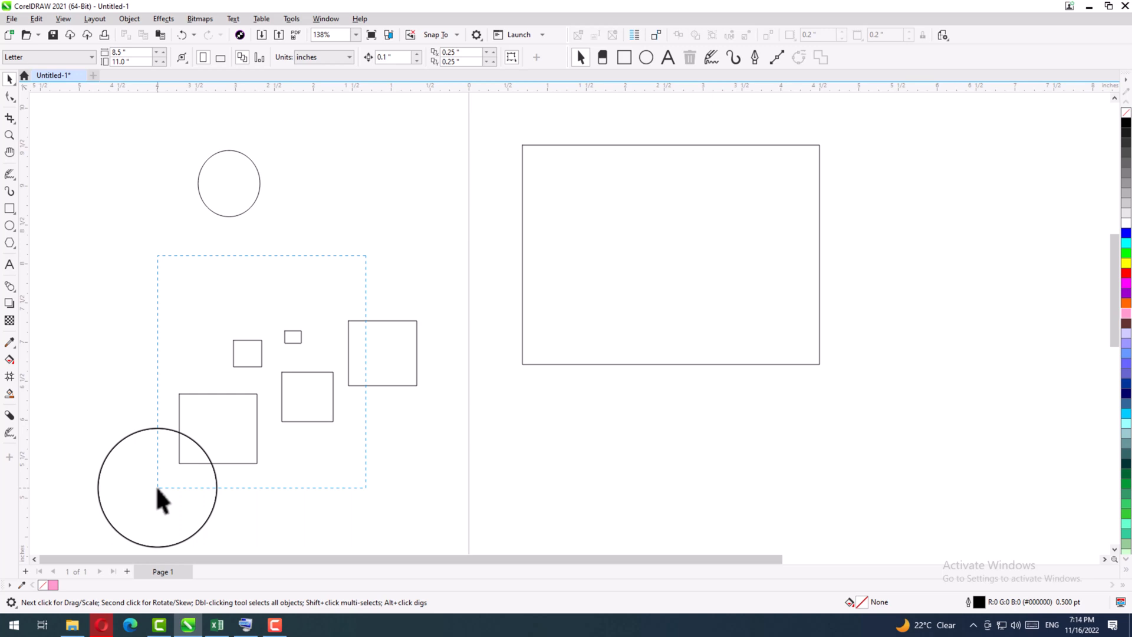
{"action": "left_click_drag", "start_coordinate": [158, 488], "coordinate": [159, 486]}
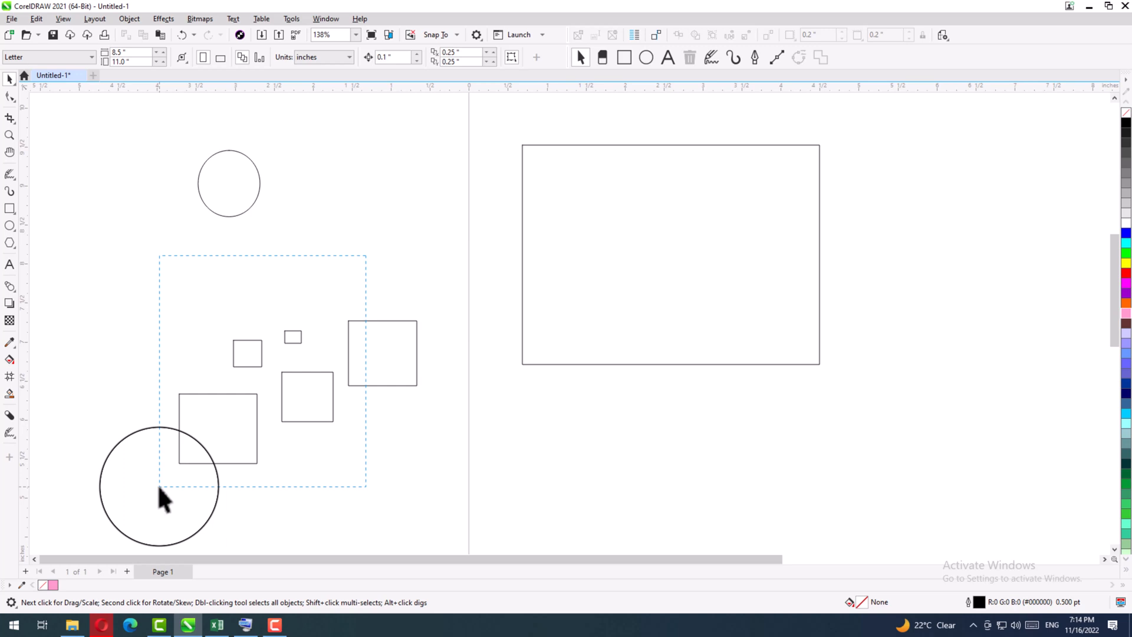
{"action": "left_click_drag", "start_coordinate": [159, 486], "coordinate": [158, 486]}
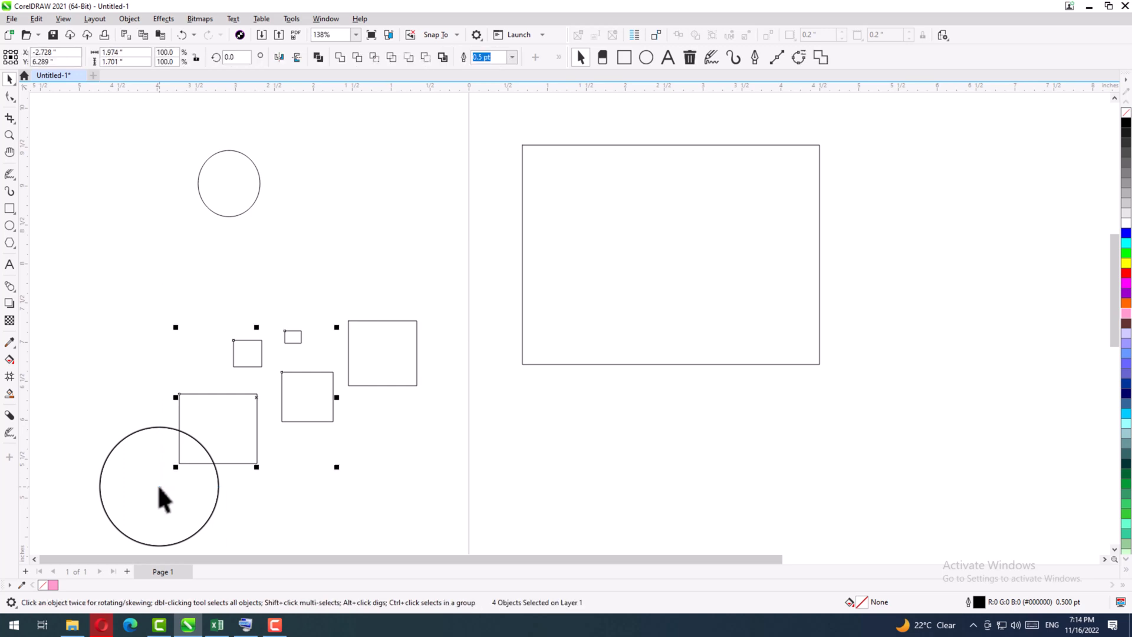
{"action": "left_click", "coordinate": [146, 388]}
{"action": "left_click_drag", "start_coordinate": [135, 256], "coordinate": [347, 489]}
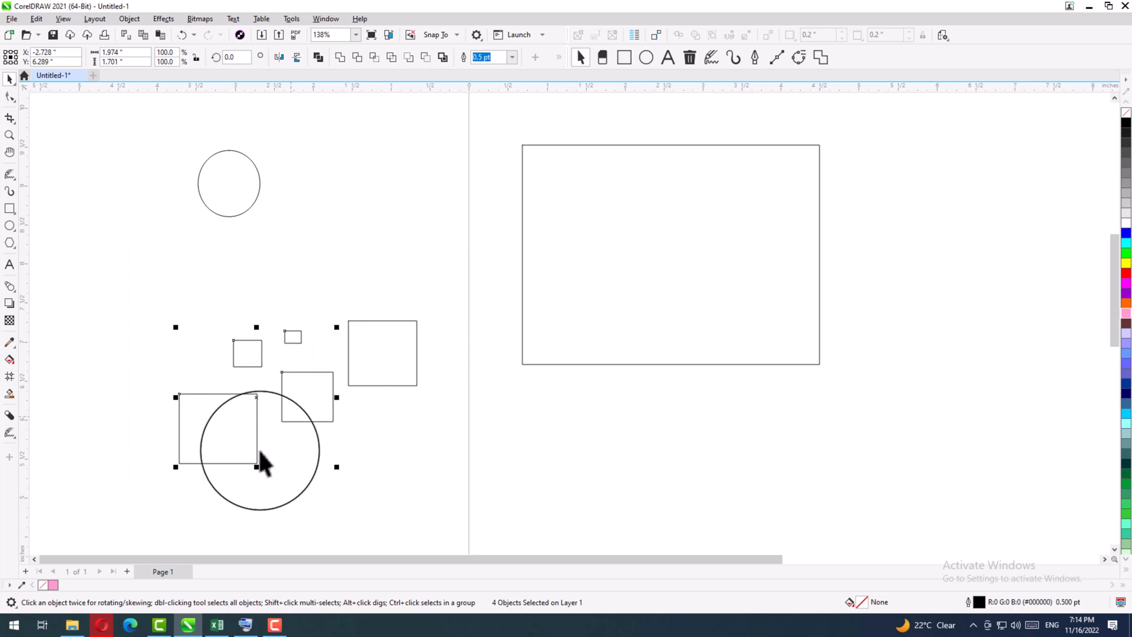
{"action": "left_click_drag", "start_coordinate": [260, 452], "coordinate": [269, 358]}
Draw selection boxes that only partly cover some rectangles so those are left out, and clear the selection.
{"action": "left_click_drag", "start_coordinate": [306, 456], "coordinate": [385, 455]}
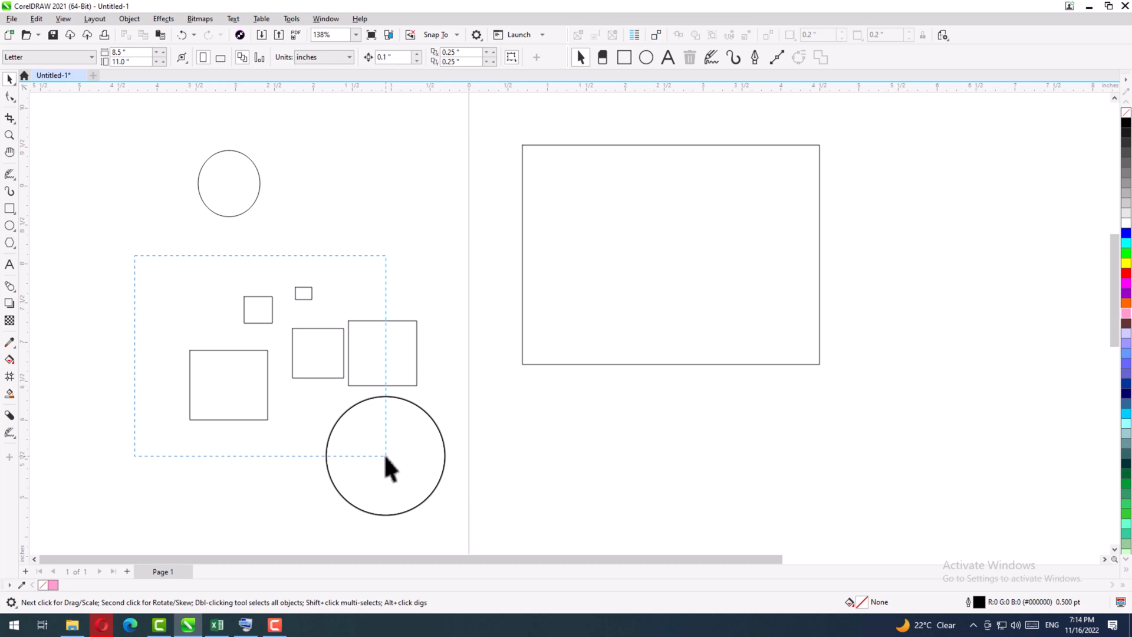
{"action": "left_click_drag", "start_coordinate": [386, 456], "coordinate": [250, 348]}
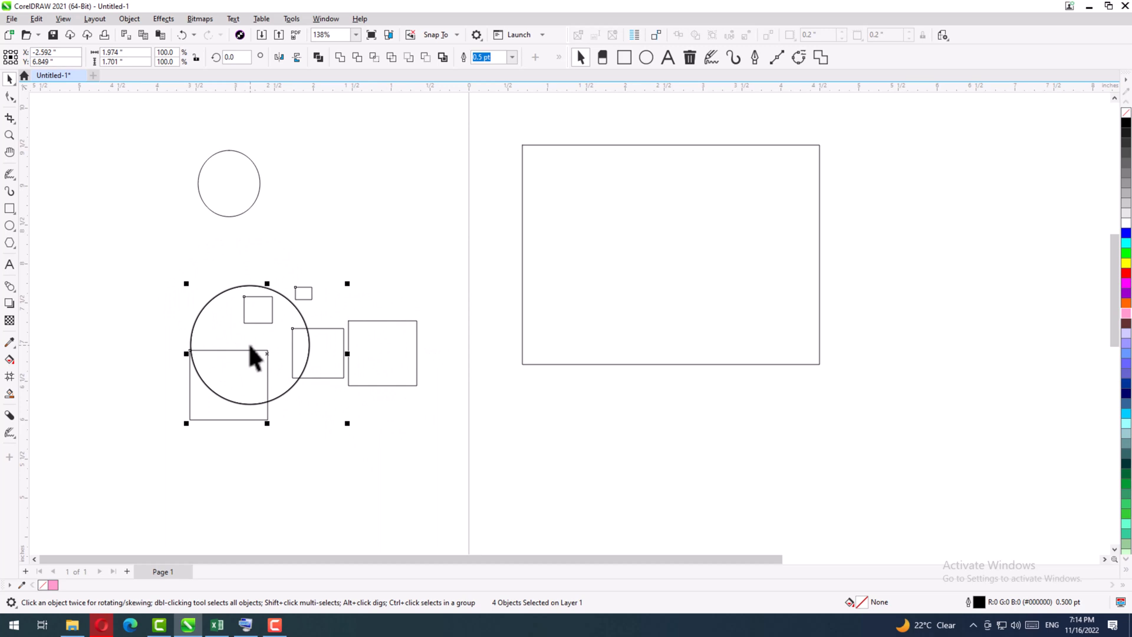
{"action": "left_click_drag", "start_coordinate": [250, 347], "coordinate": [337, 465]}
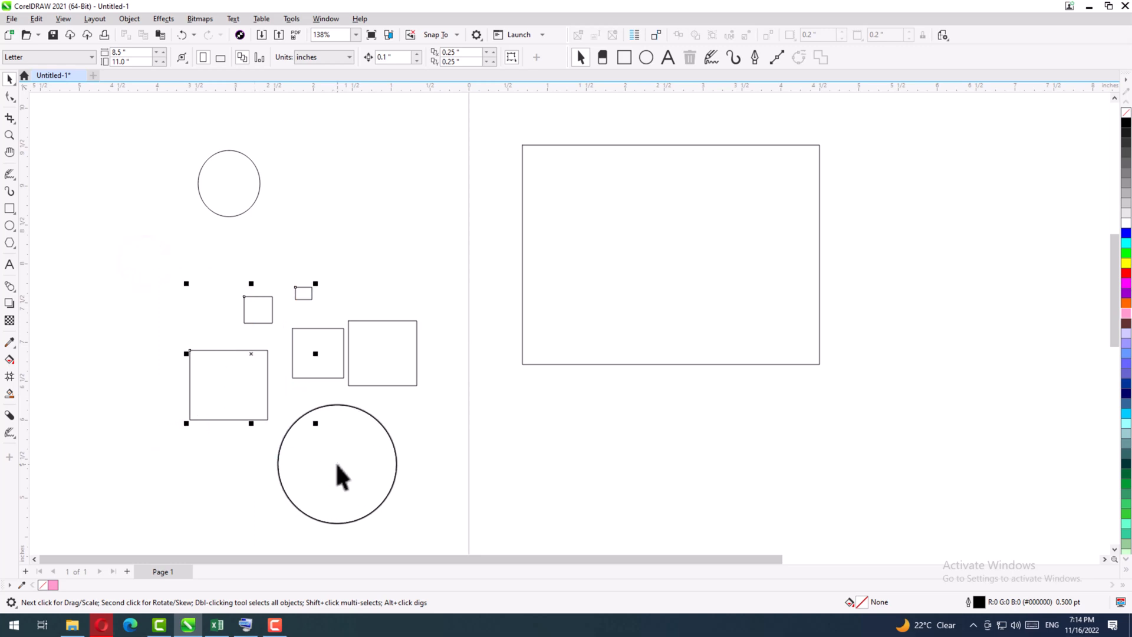
{"action": "left_click", "coordinate": [382, 447]}
Marquee-select all five small rectangles and move them inside the large rectangle, and move the ellipse in there too.
{"action": "left_click_drag", "start_coordinate": [142, 258], "coordinate": [441, 460]}
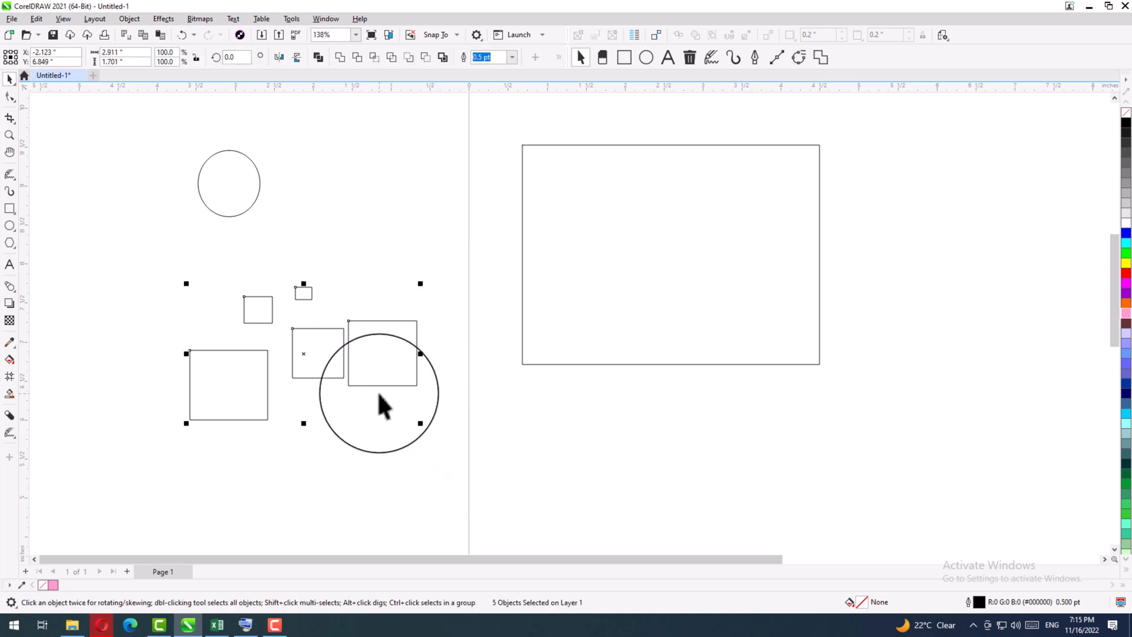
{"action": "left_click_drag", "start_coordinate": [368, 369], "coordinate": [649, 278]}
{"action": "left_click", "coordinate": [225, 174]}
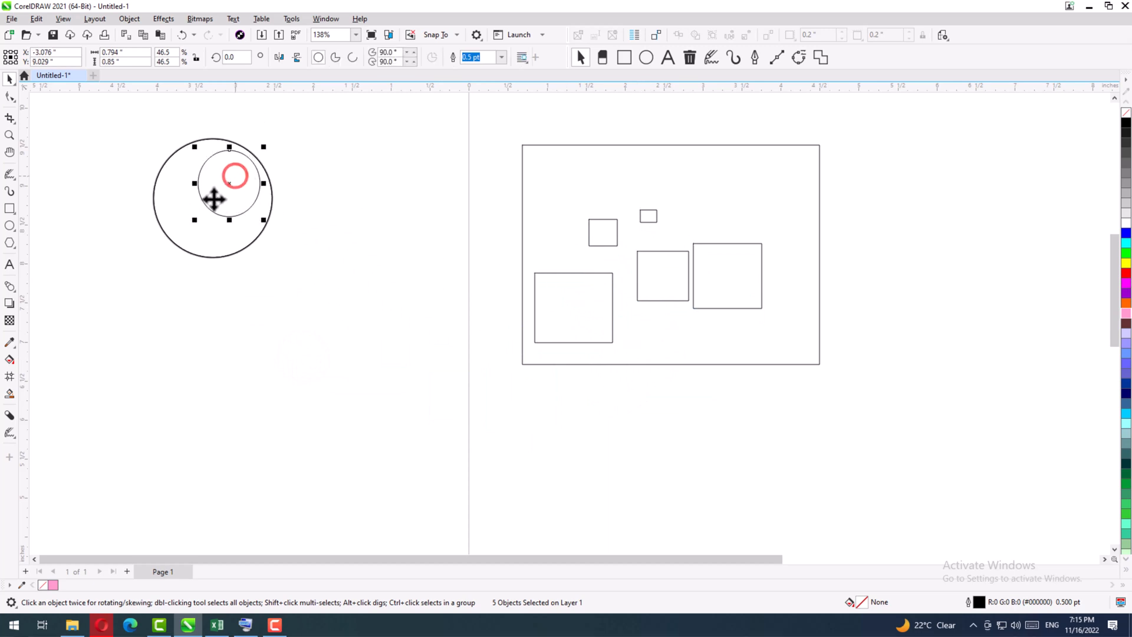
{"action": "left_click_drag", "start_coordinate": [343, 273], "coordinate": [649, 311]}
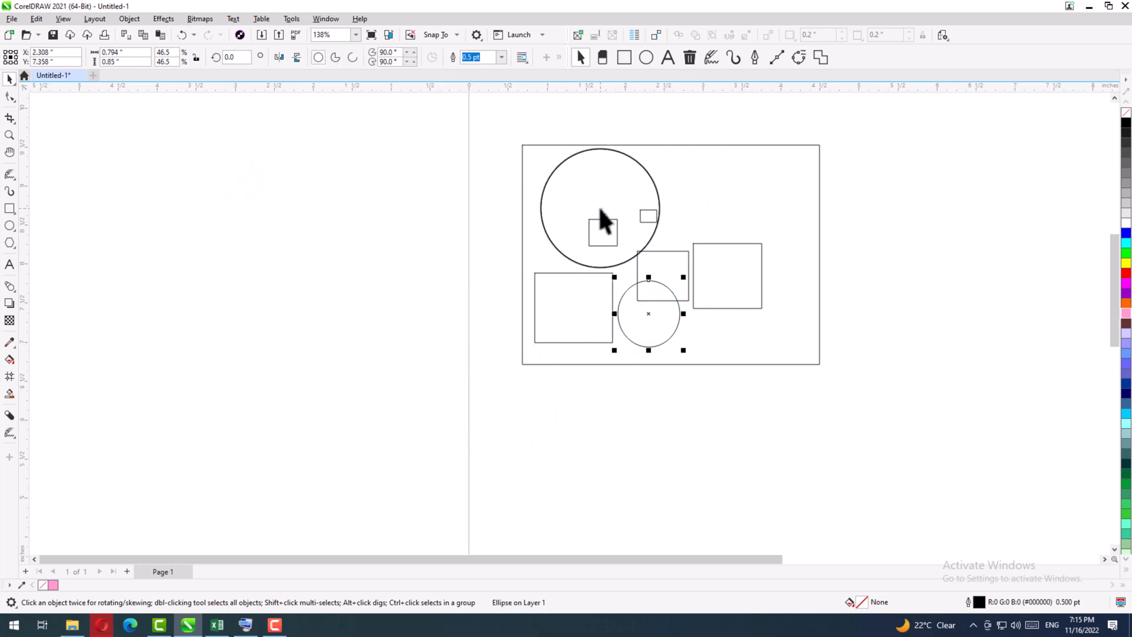
{"action": "left_click", "coordinate": [649, 420]}
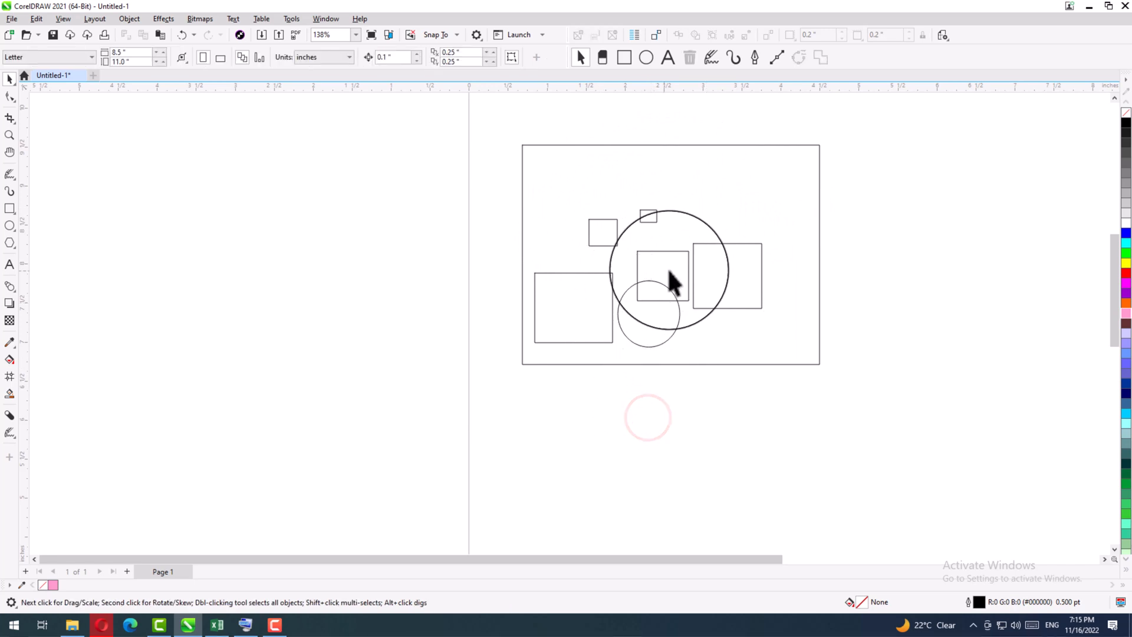
Marquee-select the ellipse and the four small rectangles nearest it, move them out across the page's left edge and deselect them.
{"action": "left_click_drag", "start_coordinate": [693, 218], "coordinate": [700, 379]}
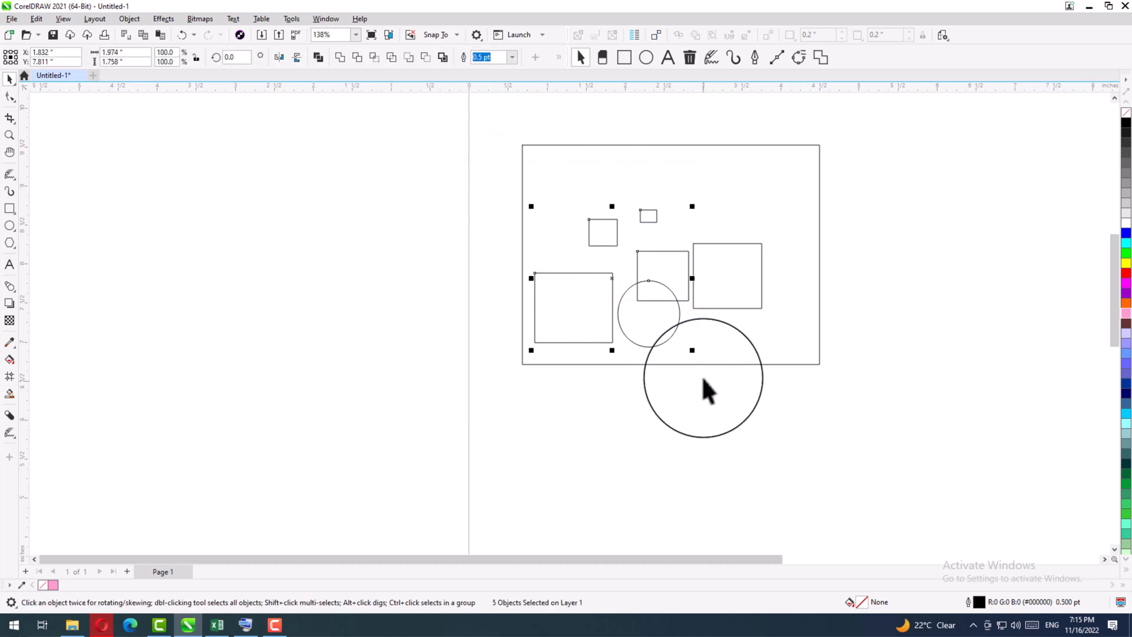
{"action": "left_click_drag", "start_coordinate": [613, 278], "coordinate": [423, 217]}
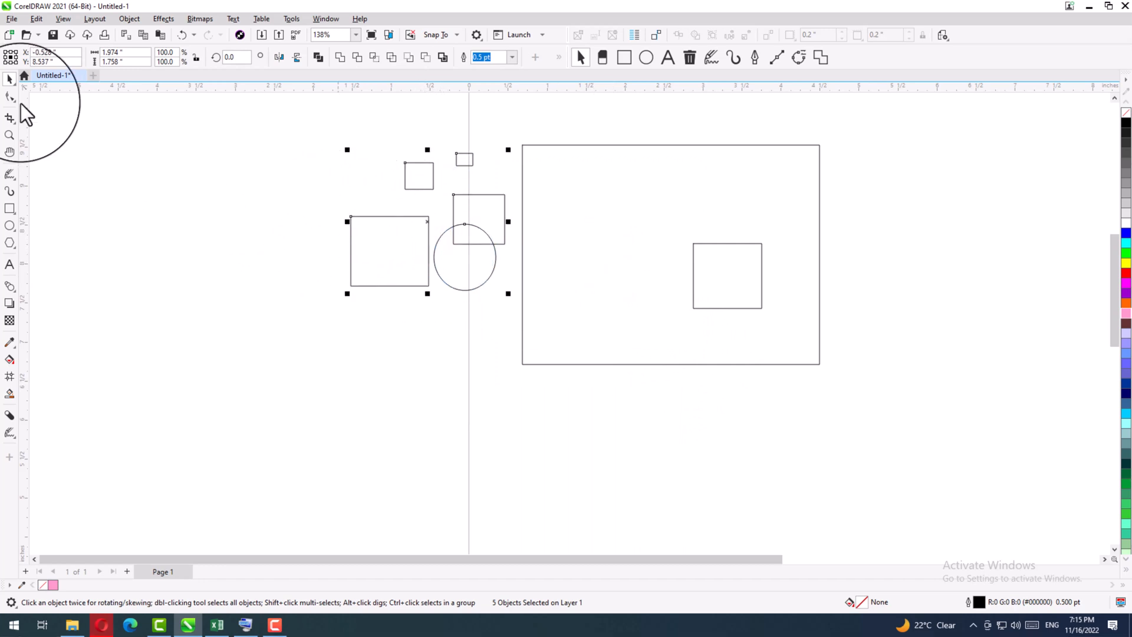
{"action": "left_click", "coordinate": [174, 195]}
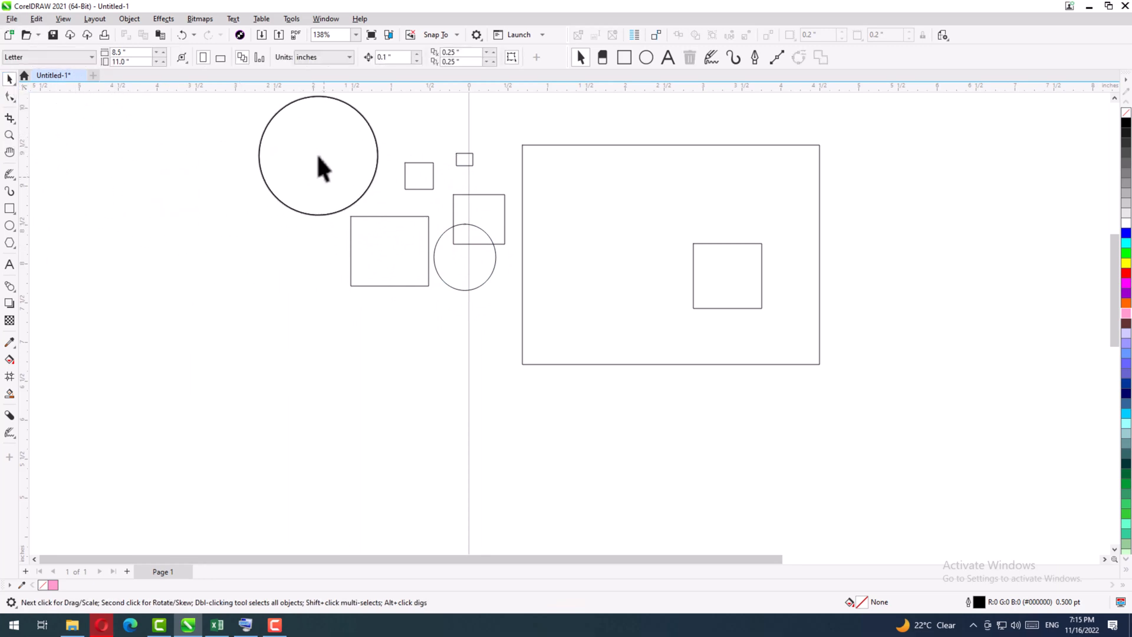
Marquee-select and delete the ellipse and four rectangles outside the large rectangle, and delete the small rectangle still inside it.
{"action": "left_click_drag", "start_coordinate": [310, 128], "coordinate": [512, 306]}
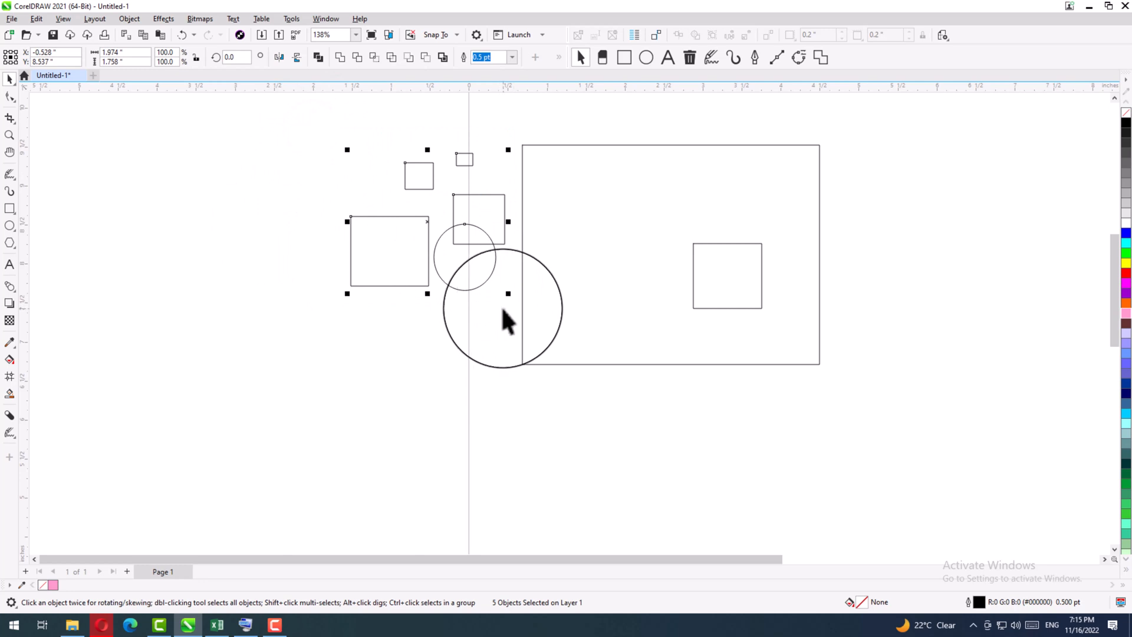
{"action": "left_click", "coordinate": [691, 57]}
{"action": "left_click", "coordinate": [698, 228]}
{"action": "left_click", "coordinate": [708, 269]}
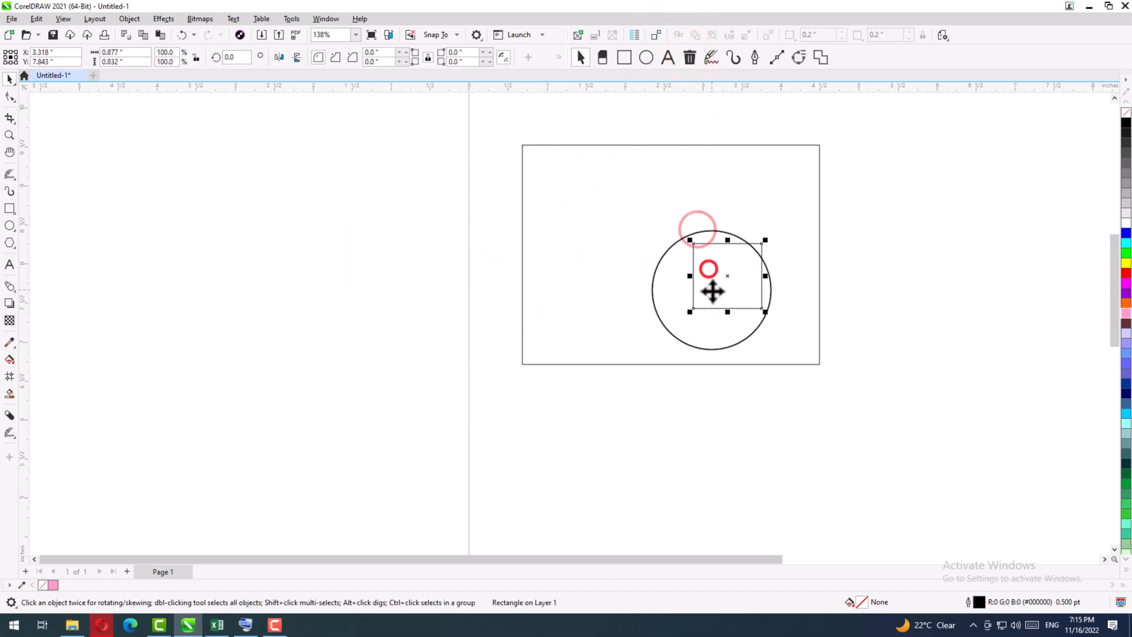
{"action": "key", "text": "Delete"}
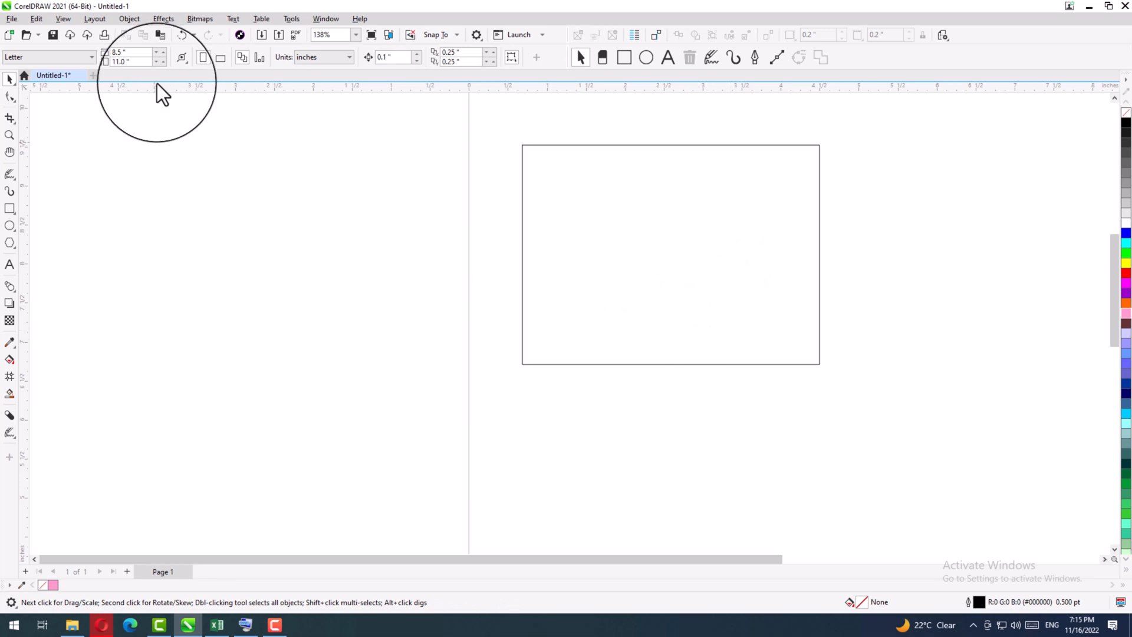
Undo the deletions and the previous moves back to the five small rectangles and the ellipse lying off the page.
{"action": "left_click", "coordinate": [182, 34]}
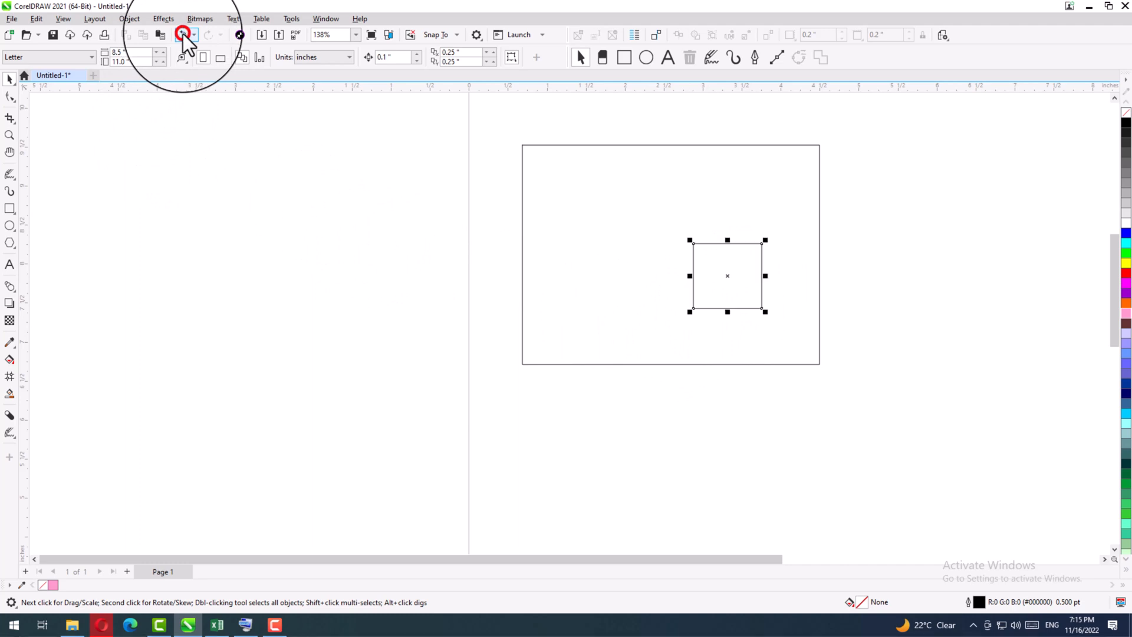
{"action": "left_click", "coordinate": [183, 34]}
{"action": "left_click", "coordinate": [401, 382]}
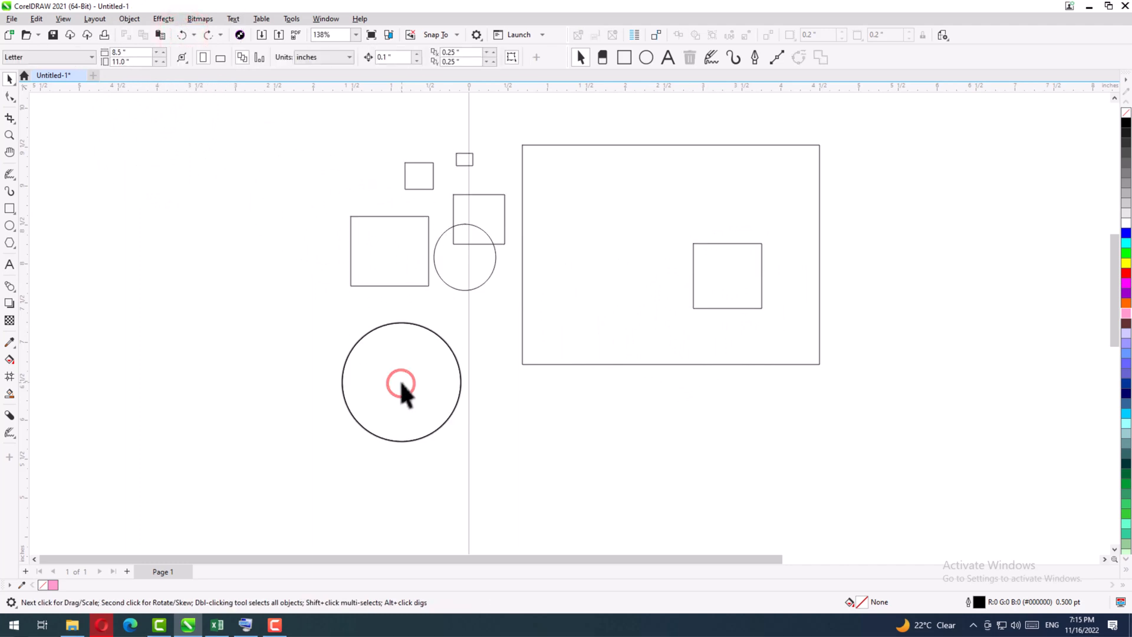
{"action": "left_click", "coordinate": [182, 33]}
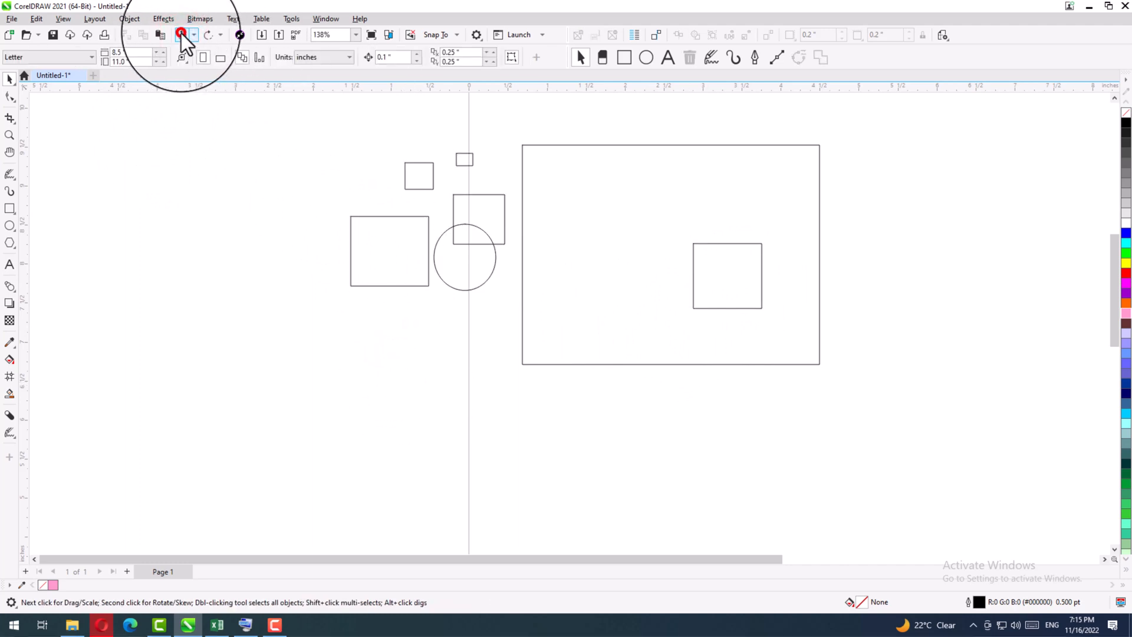
{"action": "left_click", "coordinate": [182, 34]}
{"action": "left_click", "coordinate": [182, 34]}
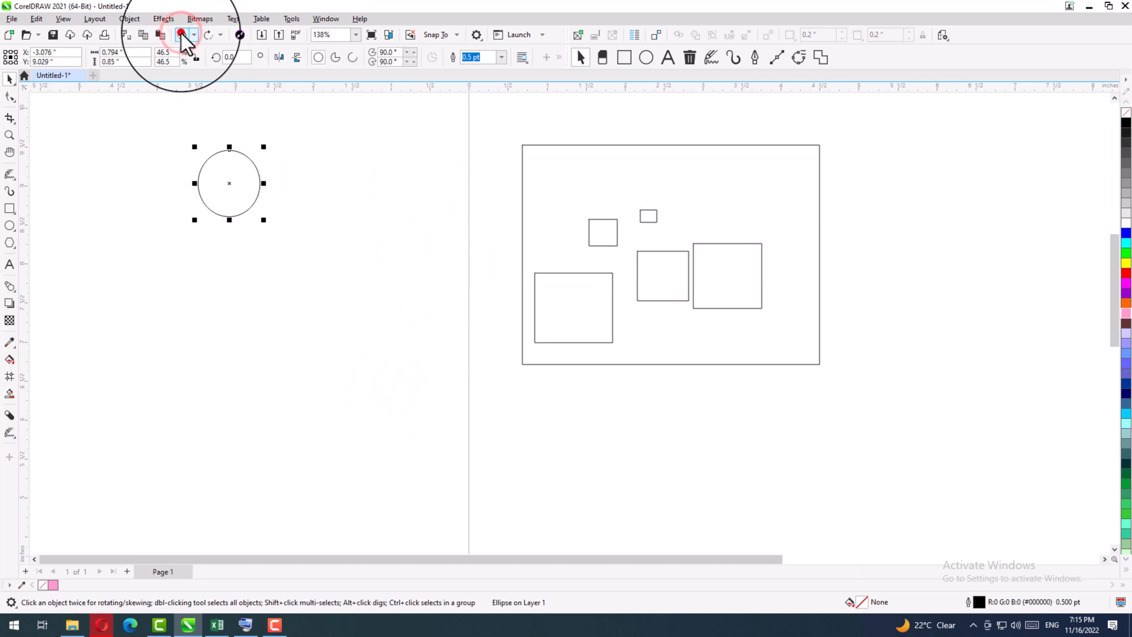
{"action": "left_click", "coordinate": [182, 34]}
{"action": "left_click", "coordinate": [182, 34]}
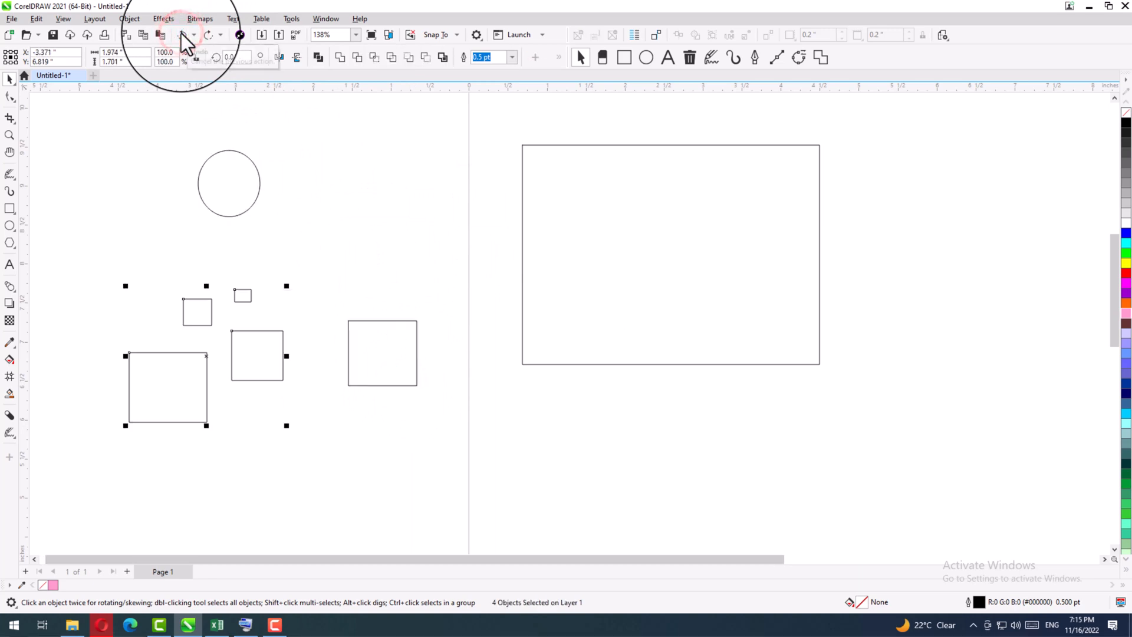
{"action": "left_click", "coordinate": [297, 258]}
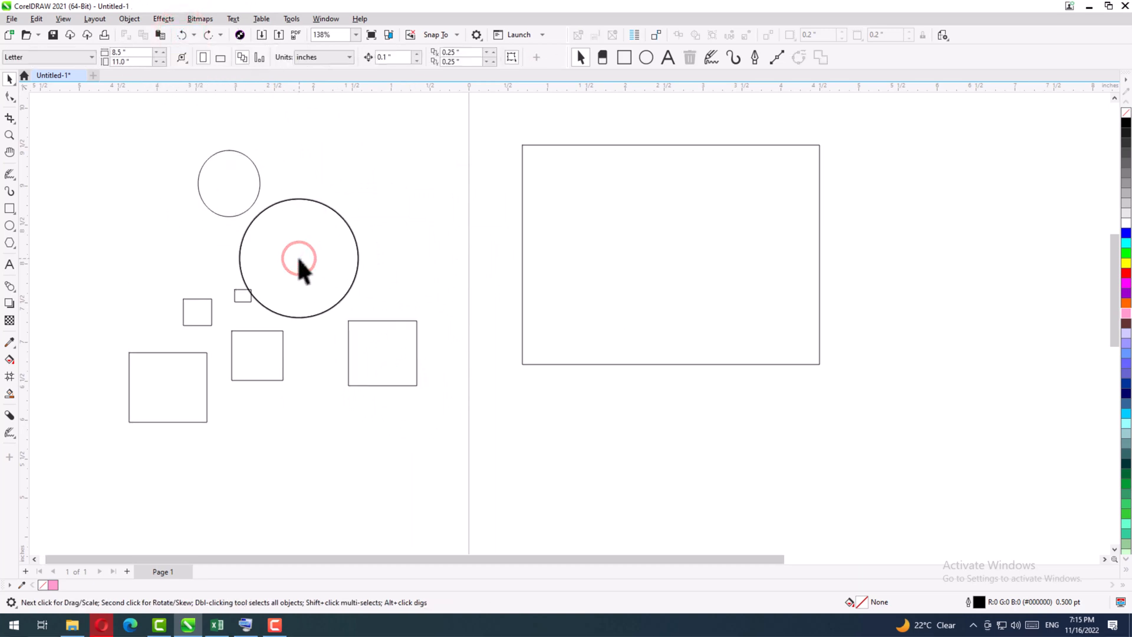
Delete the five small rectangles, the ellipse and the large rectangle to empty the drawing area.
{"action": "left_click_drag", "start_coordinate": [426, 255], "coordinate": [108, 461]}
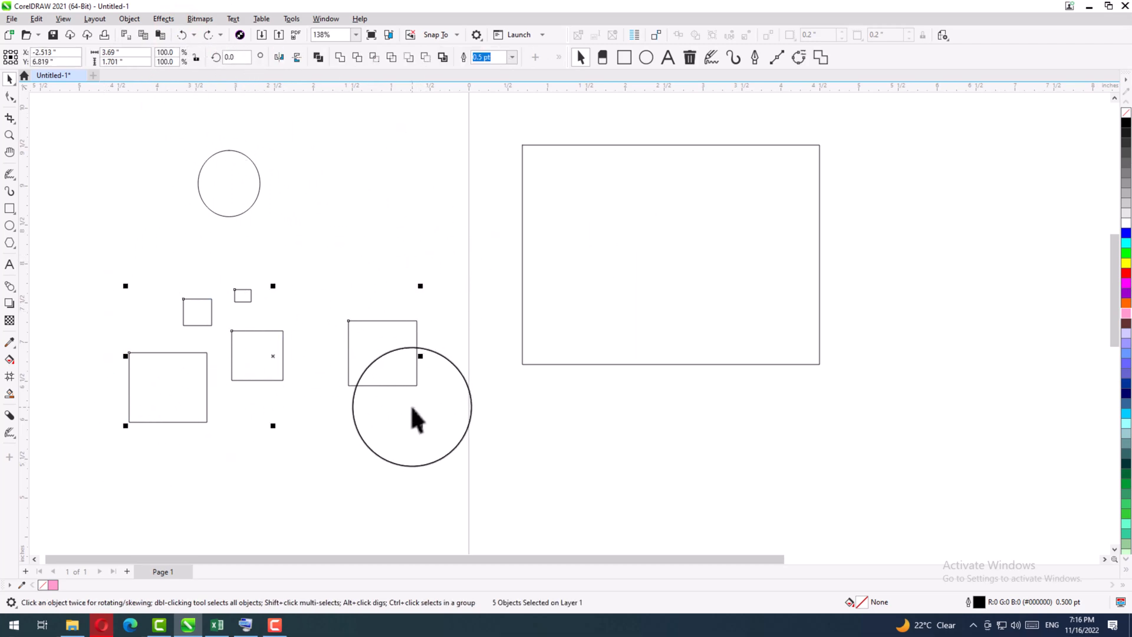
{"action": "key", "text": "Delete"}
{"action": "left_click_drag", "start_coordinate": [409, 405], "coordinate": [229, 210]}
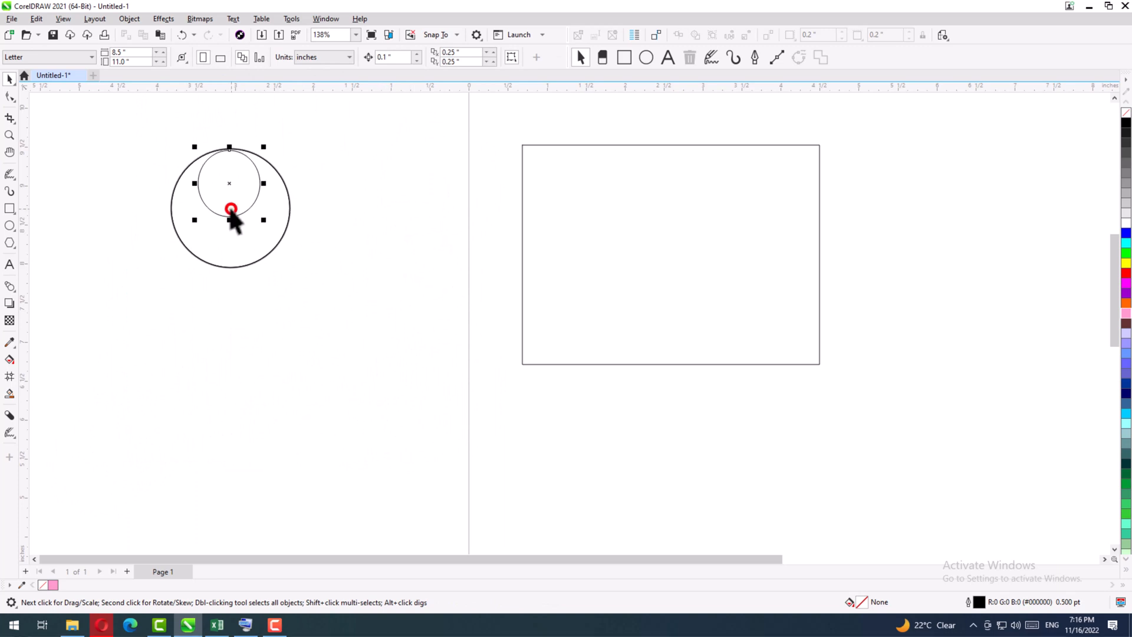
{"action": "key", "text": "Delete"}
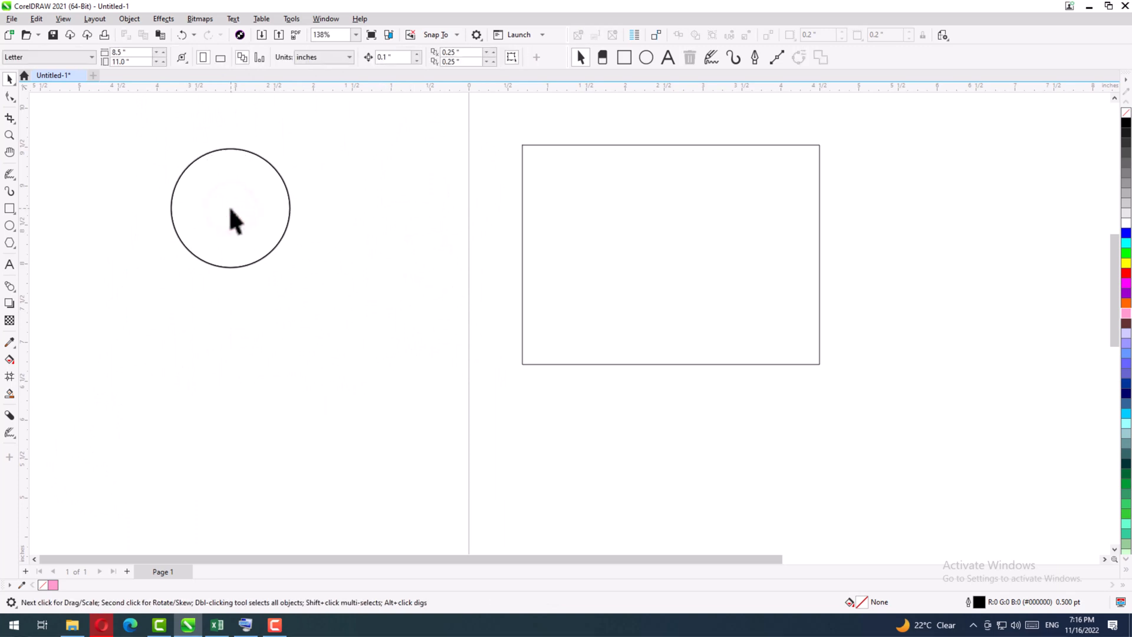
{"action": "left_click", "coordinate": [538, 298]}
{"action": "left_click_drag", "start_coordinate": [635, 339], "coordinate": [349, 280]}
{"action": "key", "text": "Delete"}
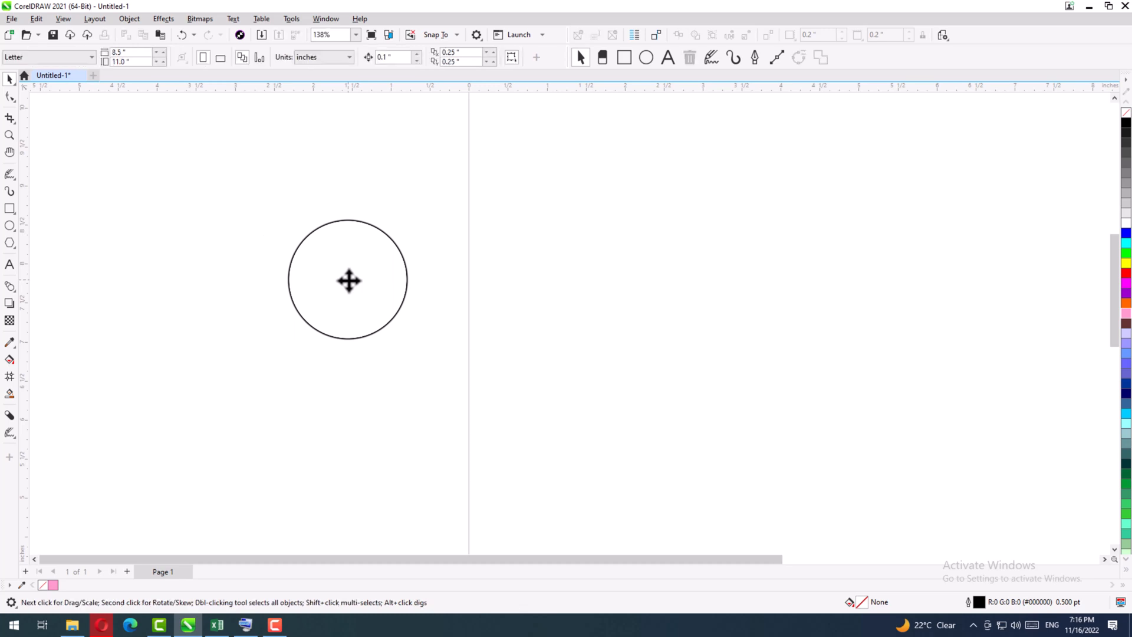
Draw a rectangle about 3.18 by 1.96 inches beside the page, move it onto the page and deselect it.
{"action": "left_click", "coordinate": [9, 208]}
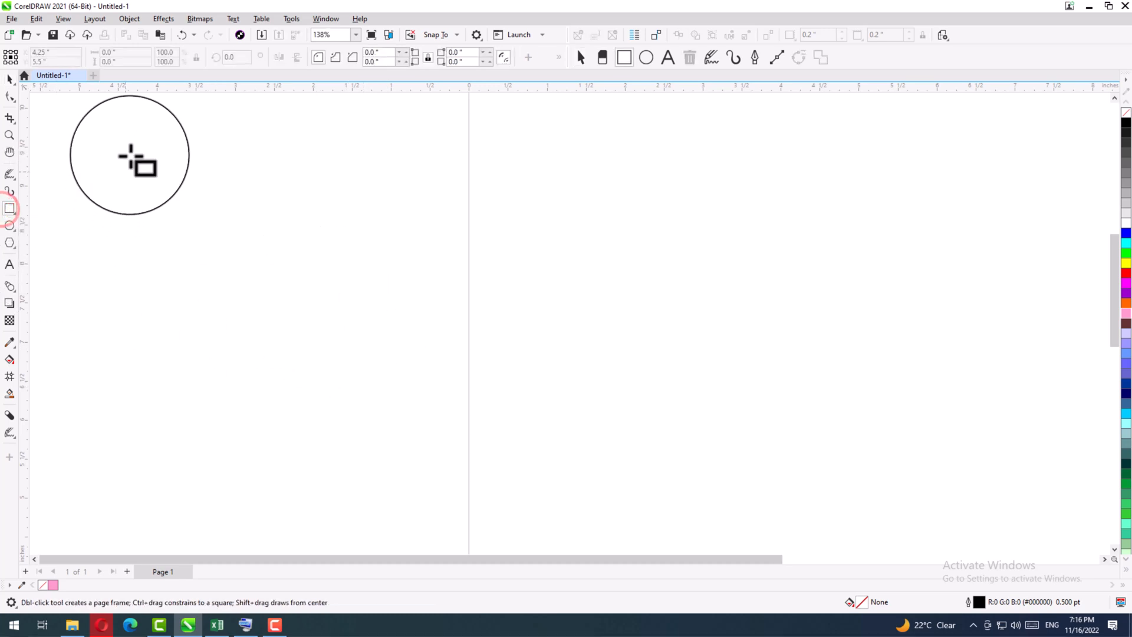
{"action": "left_click_drag", "start_coordinate": [129, 143], "coordinate": [376, 304]}
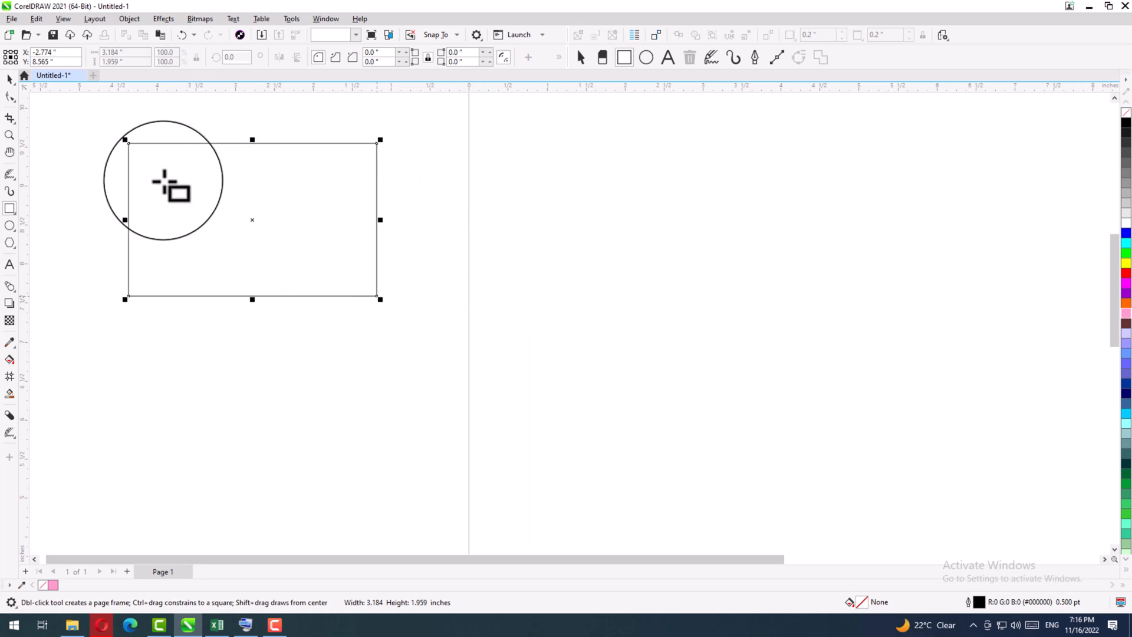
{"action": "left_click", "coordinate": [10, 78]}
{"action": "left_click_drag", "start_coordinate": [246, 215], "coordinate": [597, 231]}
{"action": "left_click", "coordinate": [162, 180]}
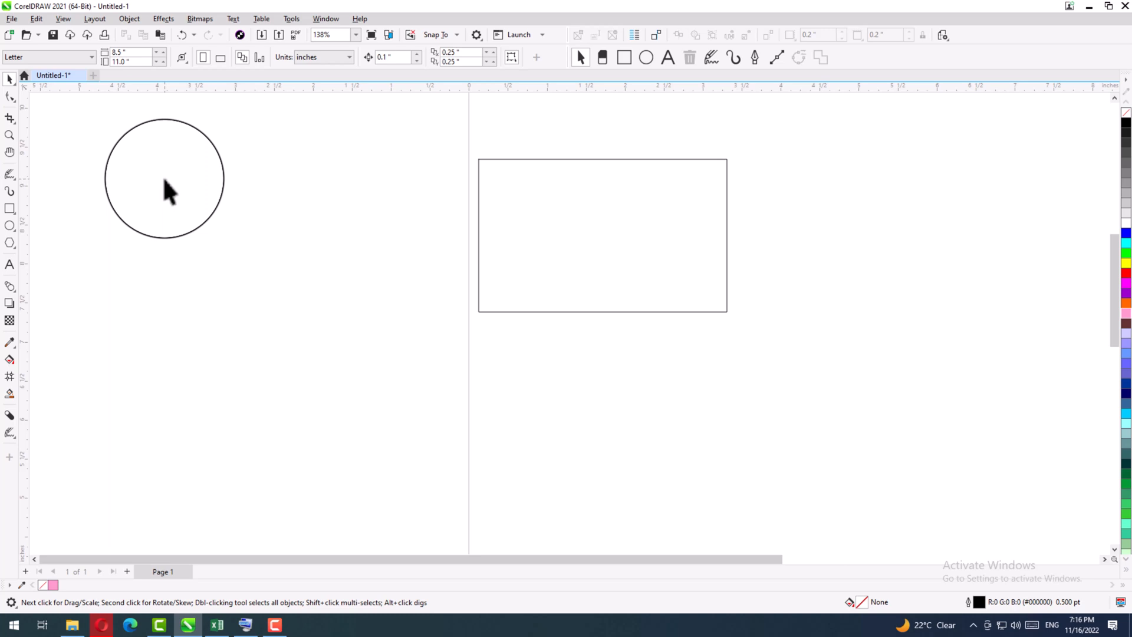
{"action": "left_click_drag", "start_coordinate": [163, 179], "coordinate": [80, 212]}
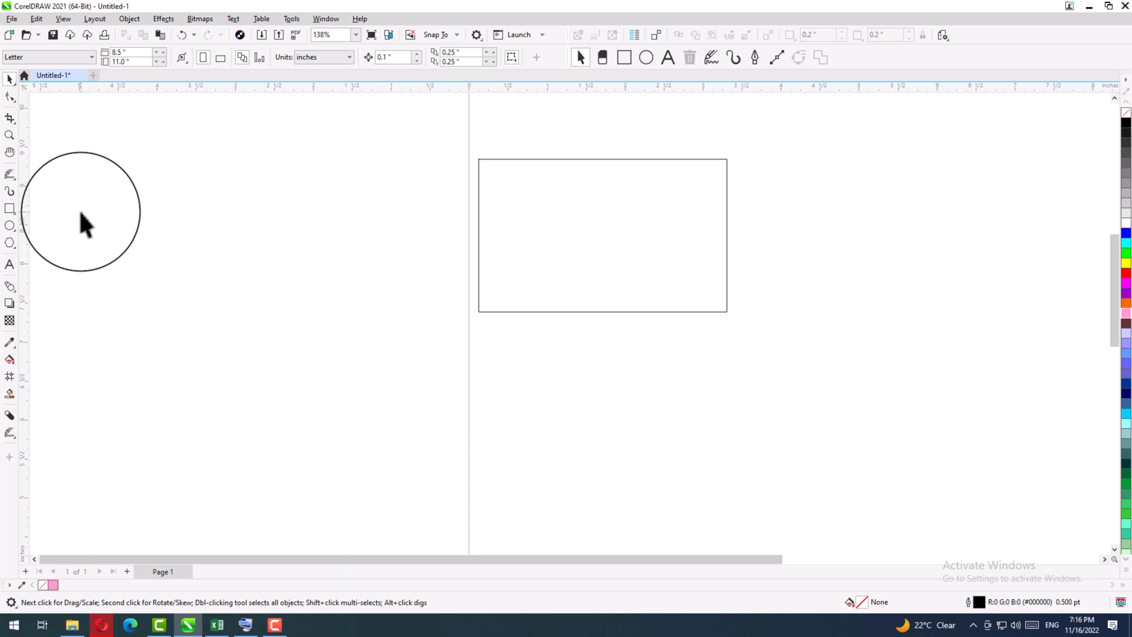
Draw a square about 1.33 inches wide beside the page, move it slightly up and deselect it.
{"action": "left_click", "coordinate": [10, 208]}
{"action": "left_click_drag", "start_coordinate": [169, 201], "coordinate": [274, 306]}
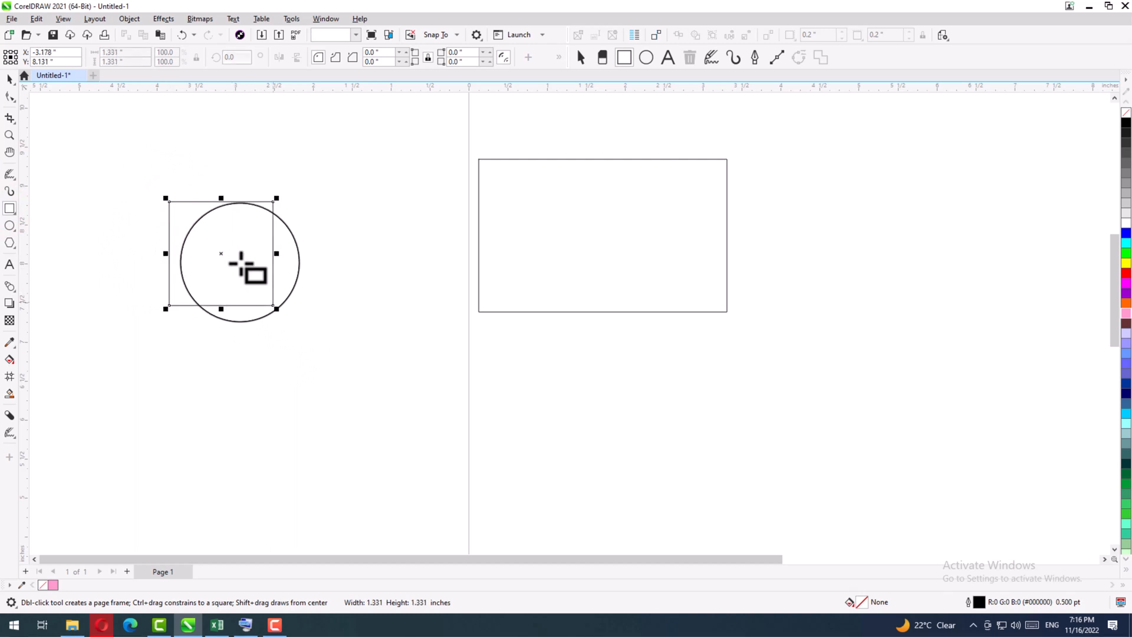
{"action": "left_click", "coordinate": [8, 79]}
{"action": "left_click_drag", "start_coordinate": [225, 250], "coordinate": [235, 223]}
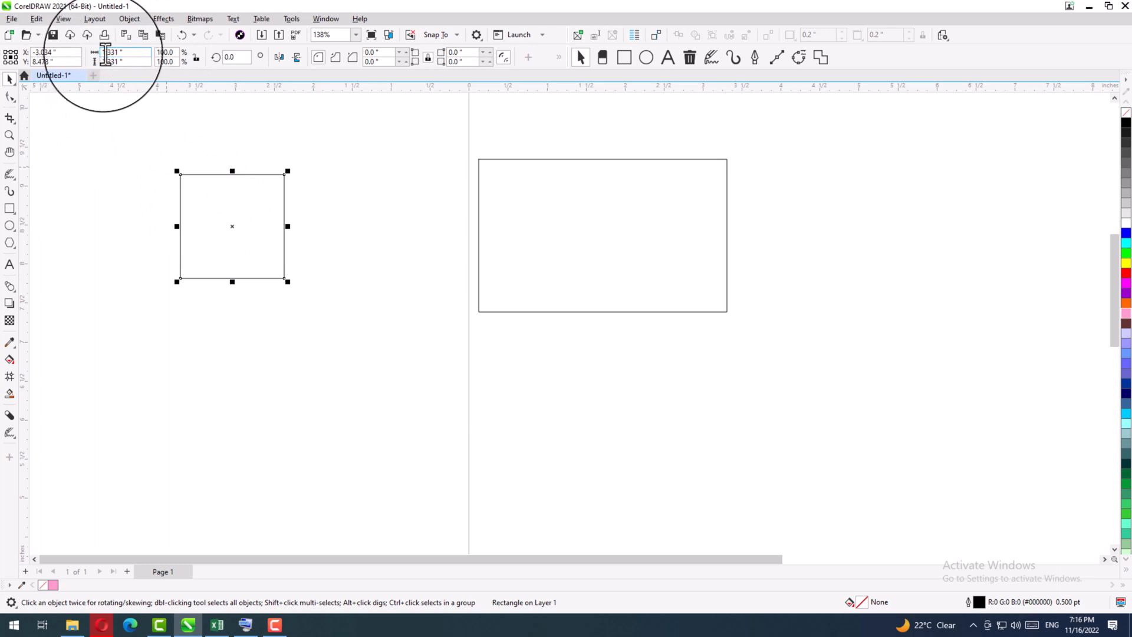
{"action": "left_click", "coordinate": [124, 52]}
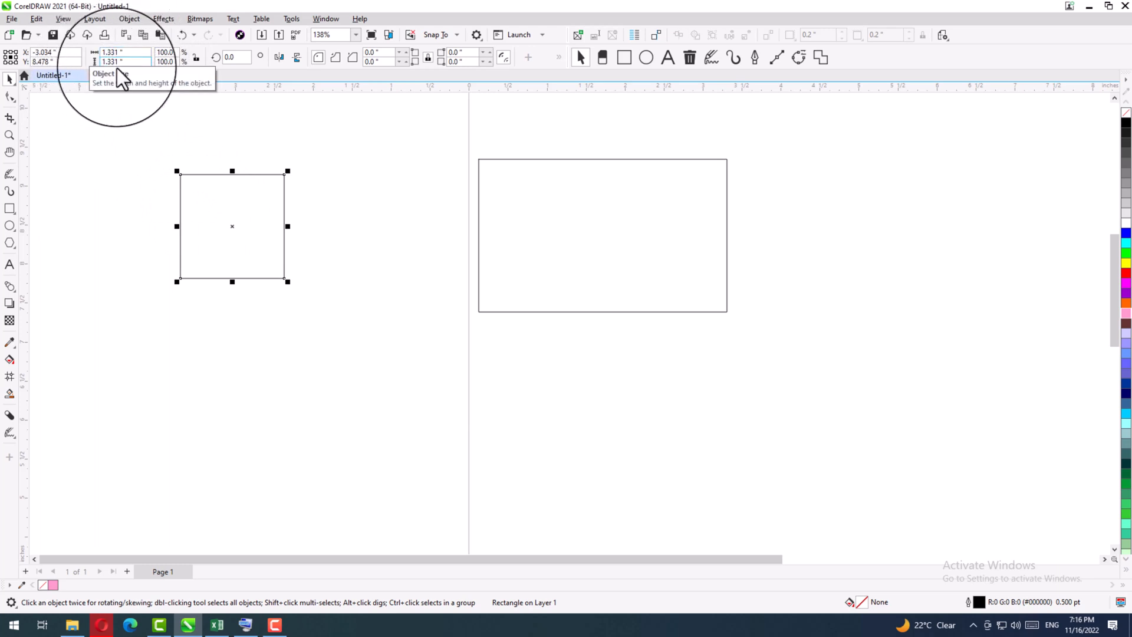
{"action": "left_click", "coordinate": [109, 182]}
Draw a circle about 1.03 inches wide beside the square and move it between the square and the page.
{"action": "left_click_drag", "start_coordinate": [177, 200], "coordinate": [19, 224]}
{"action": "left_click", "coordinate": [9, 225]}
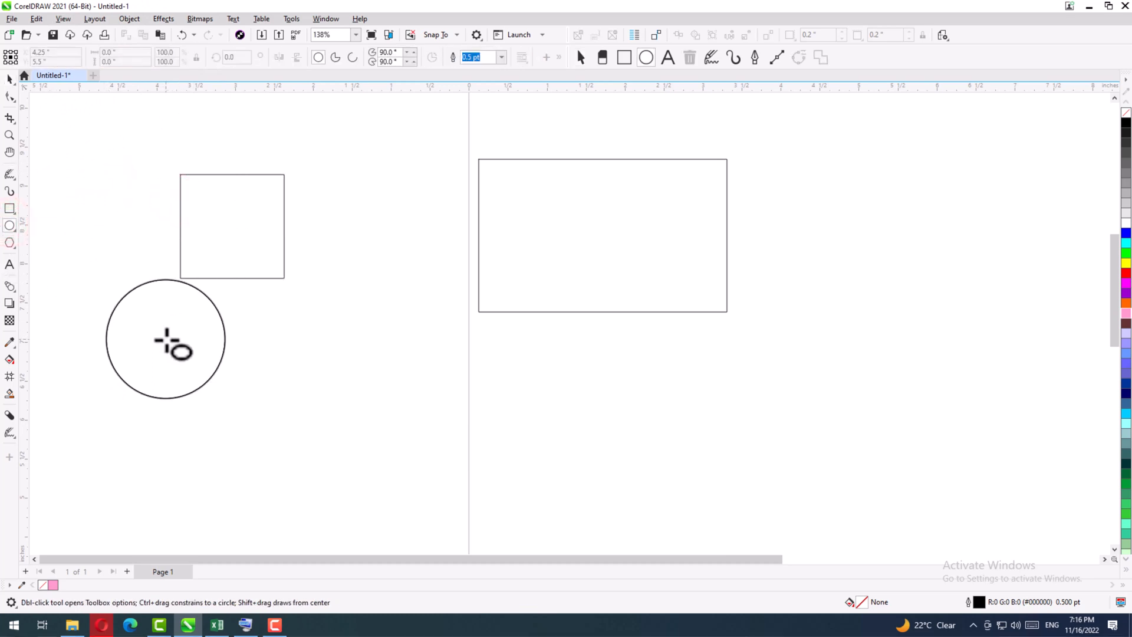
{"action": "left_click_drag", "start_coordinate": [74, 164], "coordinate": [156, 236]}
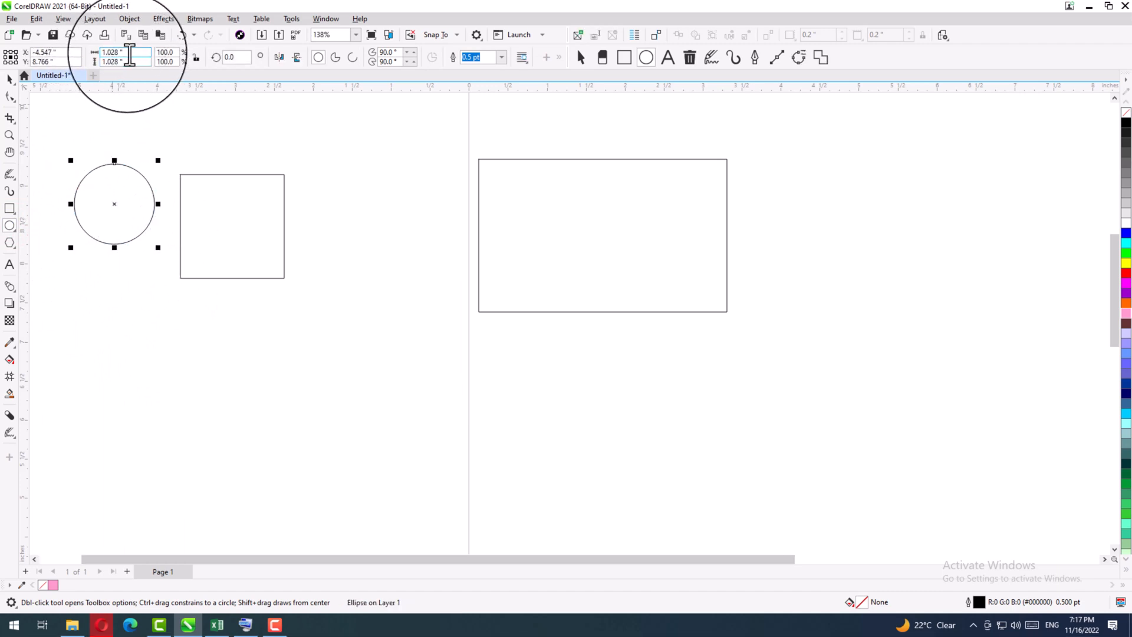
{"action": "left_click", "coordinate": [9, 78]}
{"action": "left_click_drag", "start_coordinate": [119, 203], "coordinate": [327, 248]}
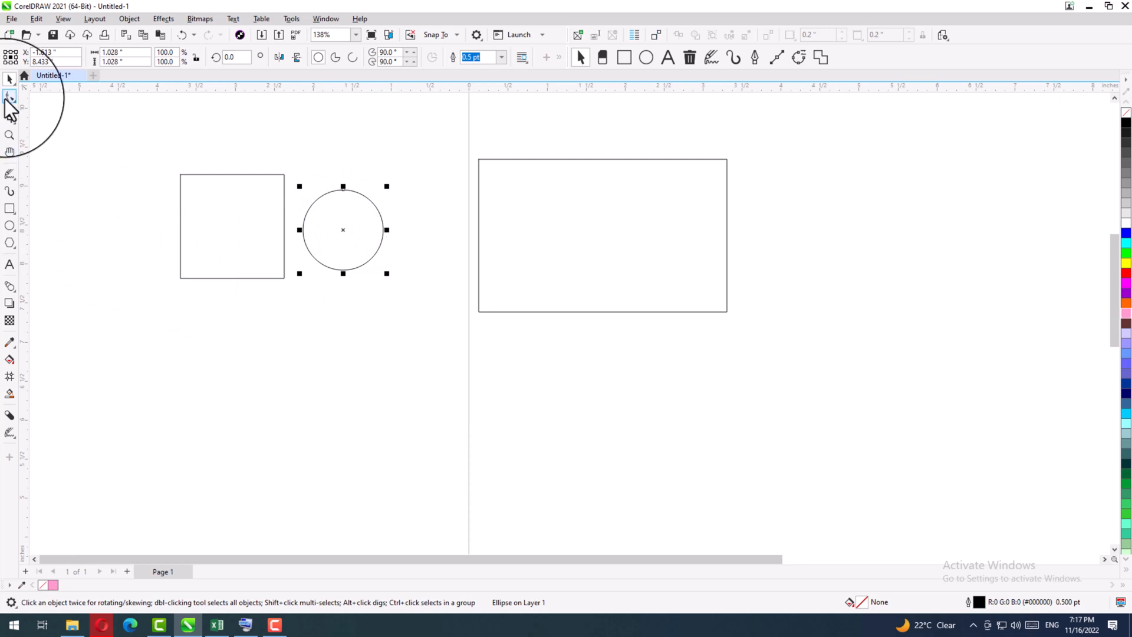
Draw a rectangle about 2.71 by 0.62 inches from its centre, move it beneath the square and circle, and deselect it.
{"action": "left_click", "coordinate": [10, 207]}
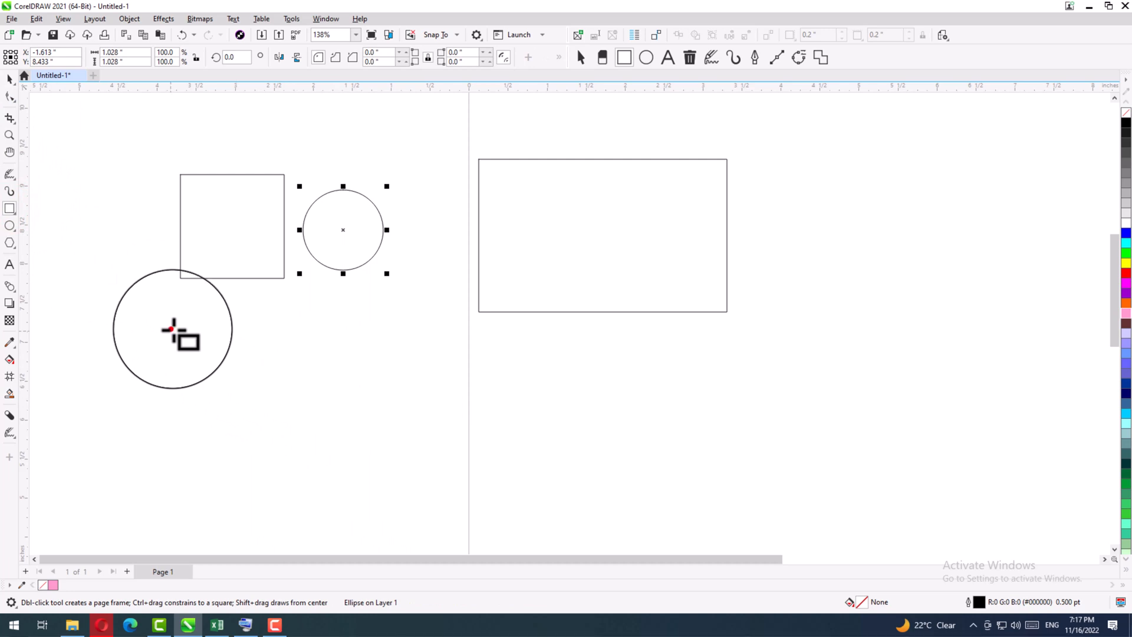
{"action": "mouse_move", "coordinate": [171, 328]}
{"action": "left_mouse_down"}
{"action": "mouse_move", "coordinate": [237, 377]}
{"action": "mouse_move", "coordinate": [247, 360]}
{"action": "mouse_move", "coordinate": [304, 361]}
{"action": "mouse_move", "coordinate": [229, 354]}
{"action": "mouse_move", "coordinate": [277, 353]}
{"action": "left_mouse_up"}
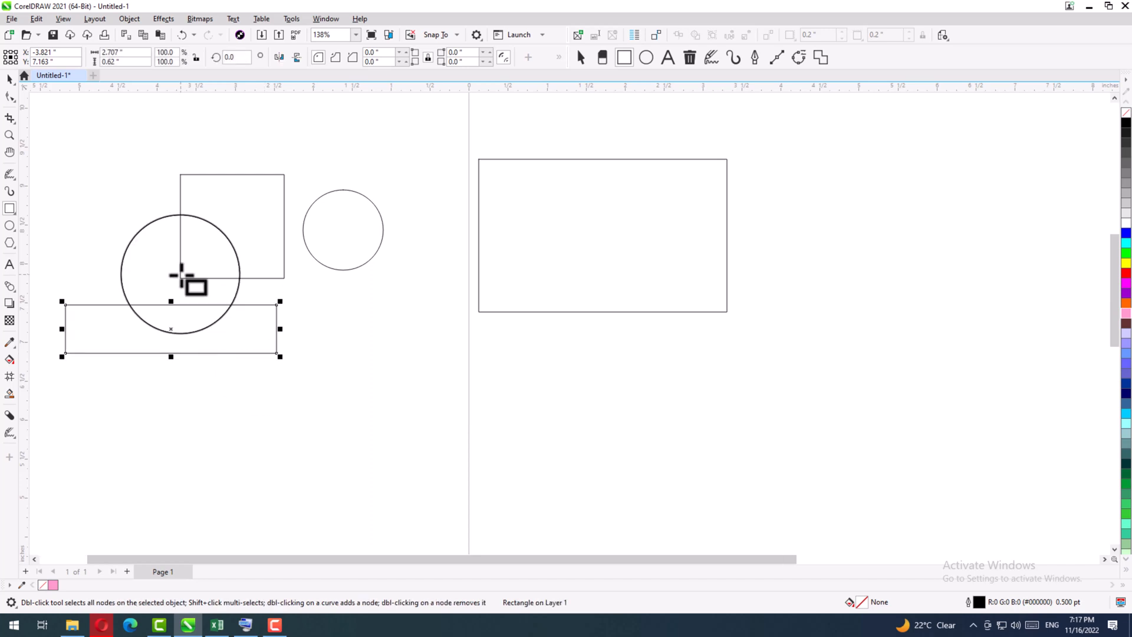
{"action": "left_click", "coordinate": [9, 79]}
{"action": "left_click_drag", "start_coordinate": [179, 336], "coordinate": [257, 328]}
{"action": "left_click", "coordinate": [258, 380]}
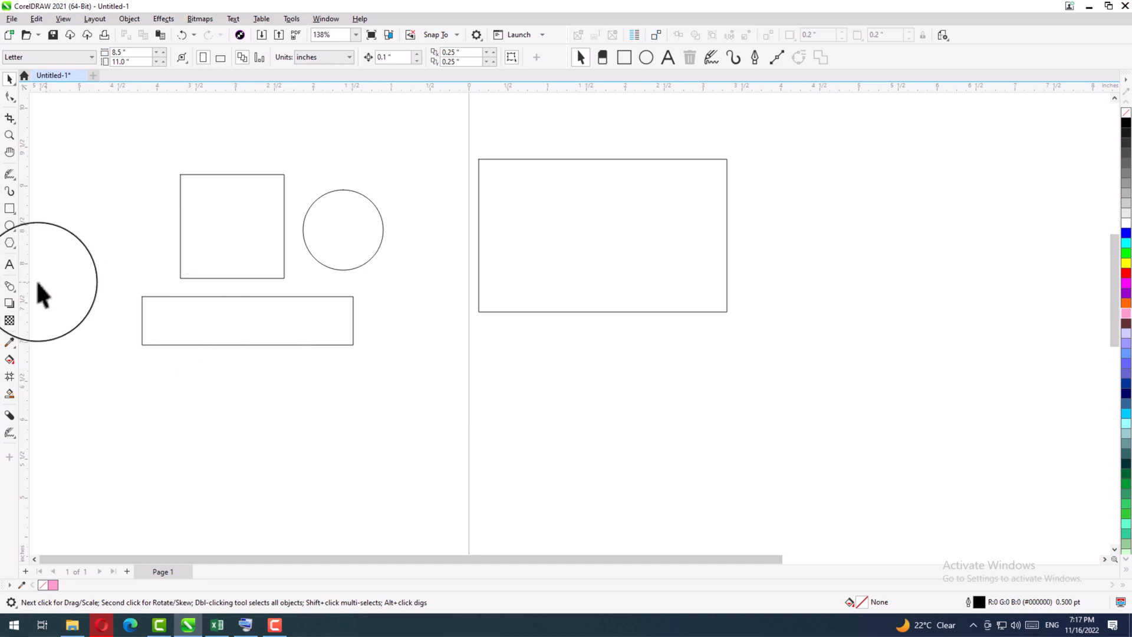
Draw an upright rectangle about 0.86 by 1.86 inches from its centre and move it between the wide rectangle and the page.
{"action": "left_click", "coordinate": [9, 208]}
{"action": "mouse_move", "coordinate": [261, 385]}
{"action": "left_mouse_down"}
{"action": "mouse_move", "coordinate": [278, 448]}
{"action": "mouse_move", "coordinate": [295, 456]}
{"action": "left_mouse_up"}
{"action": "left_click", "coordinate": [10, 77]}
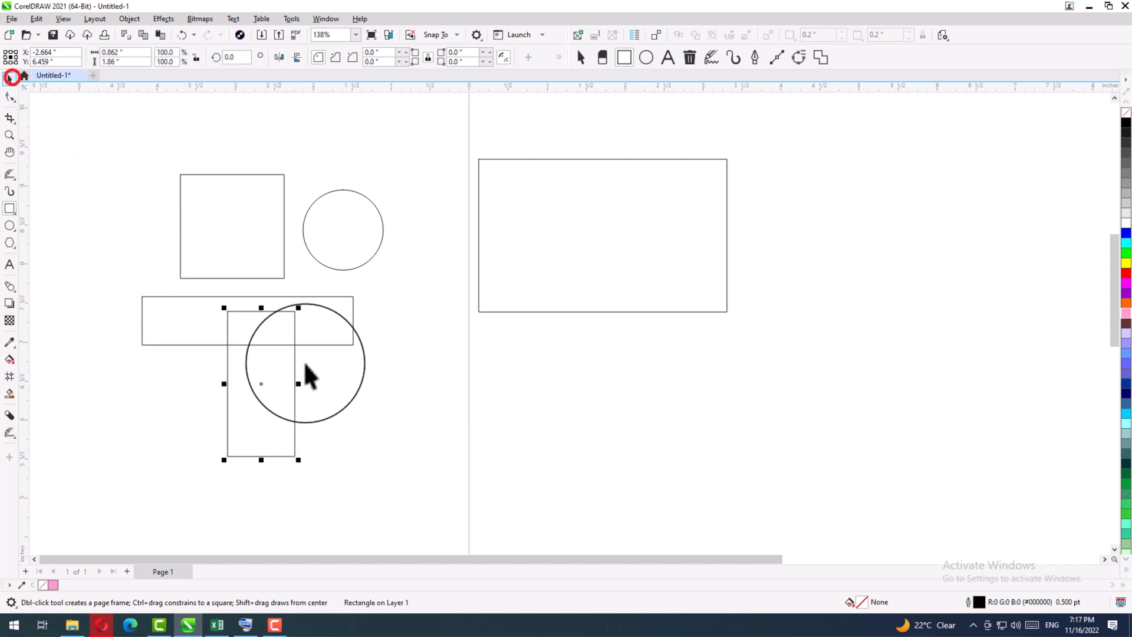
{"action": "left_click_drag", "start_coordinate": [258, 388], "coordinate": [400, 377]}
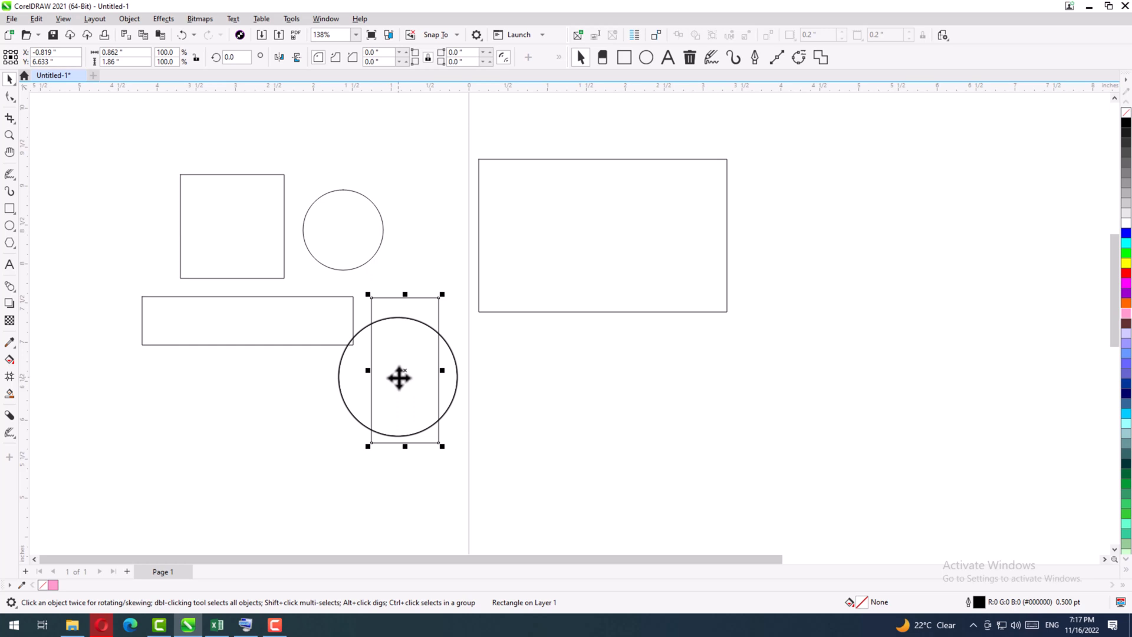
Draw two squares from their centres, about 1.56 inches wide beside the smaller square and about 2.12 inches wide on the page.
{"action": "left_click_drag", "start_coordinate": [399, 377], "coordinate": [8, 250]}
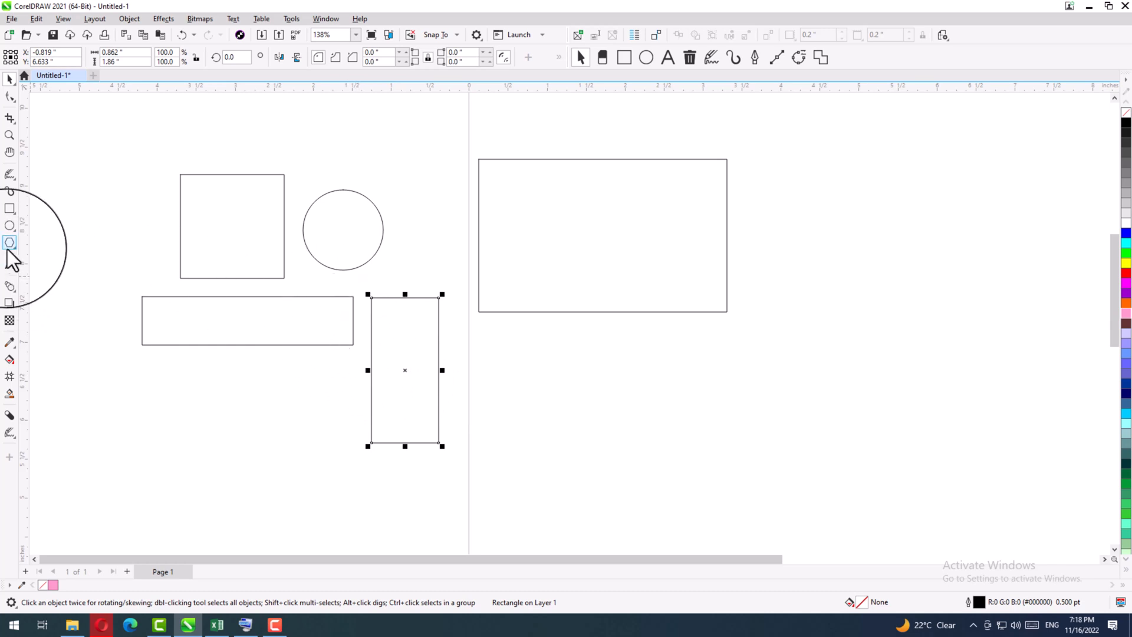
{"action": "left_click", "coordinate": [9, 208]}
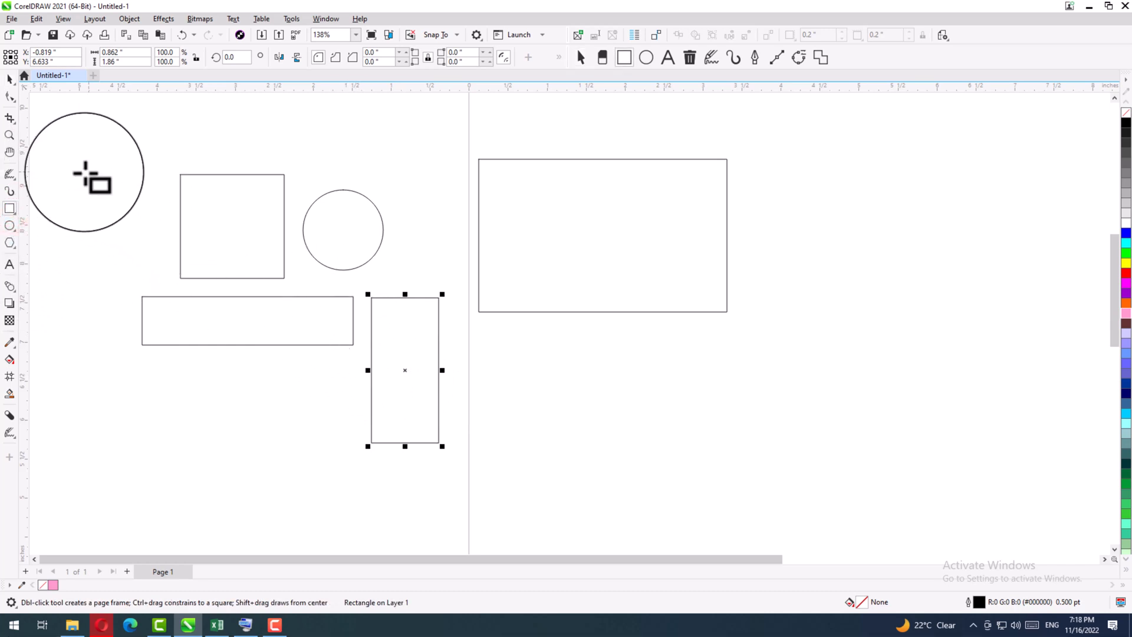
{"action": "left_click_drag", "start_coordinate": [102, 186], "coordinate": [163, 221]}
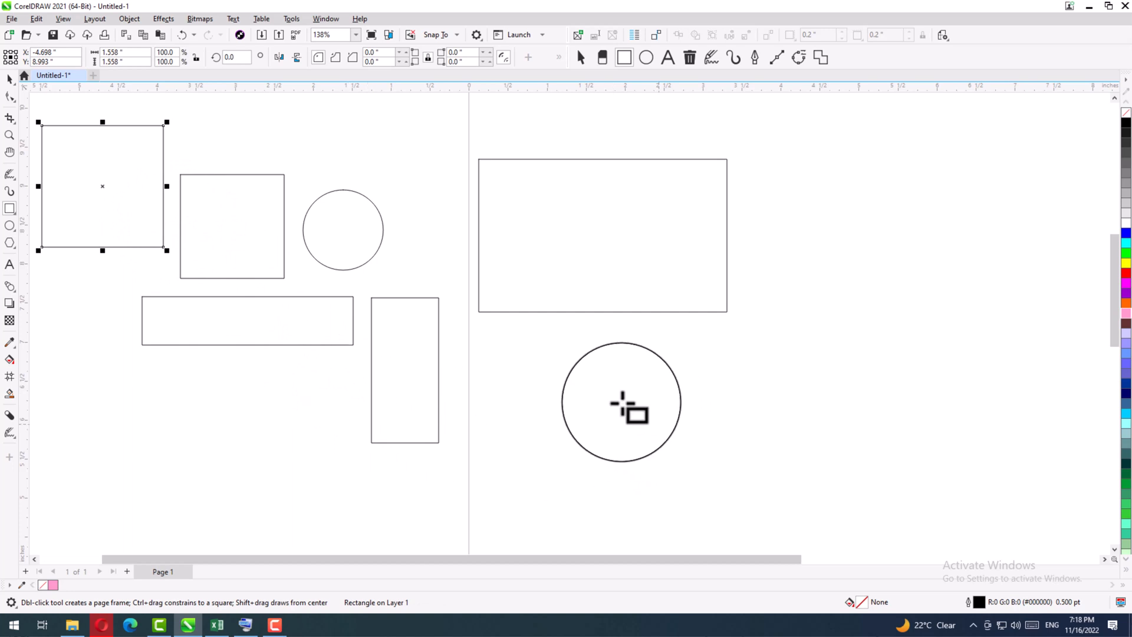
{"action": "mouse_move", "coordinate": [637, 400]}
{"action": "left_mouse_down"}
{"action": "mouse_move", "coordinate": [675, 424]}
{"action": "mouse_move", "coordinate": [661, 420]}
{"action": "left_mouse_up"}
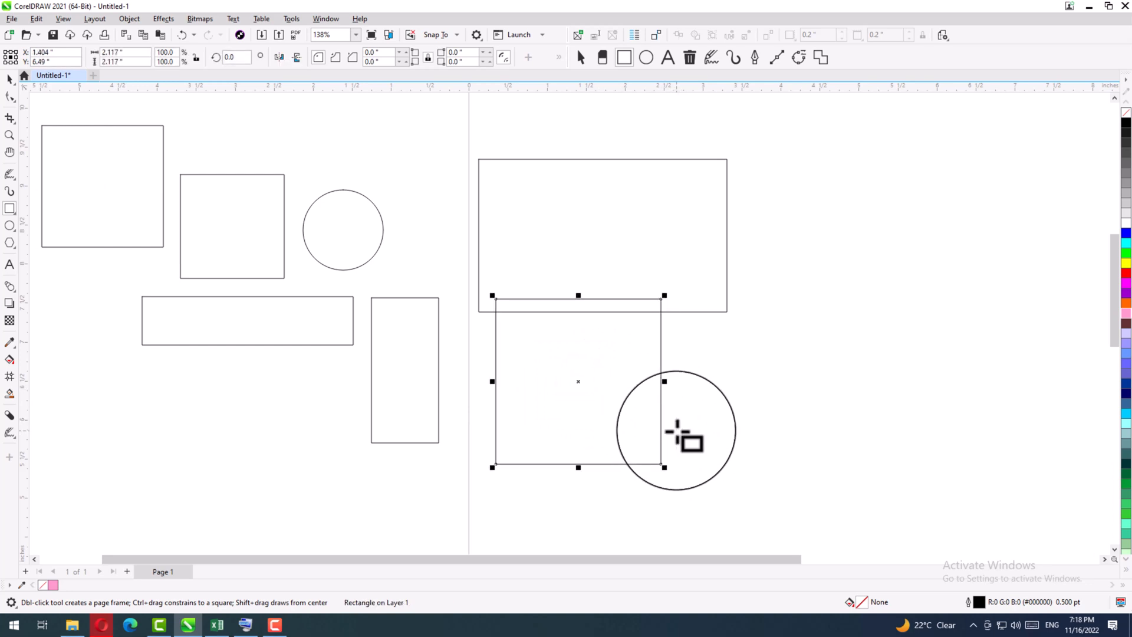
Draw three pentagons on the page from their centres, the largest about 1.95 by 1.85 inches and the smallest about 0.63 by 0.6 inches.
{"action": "left_click", "coordinate": [10, 243]}
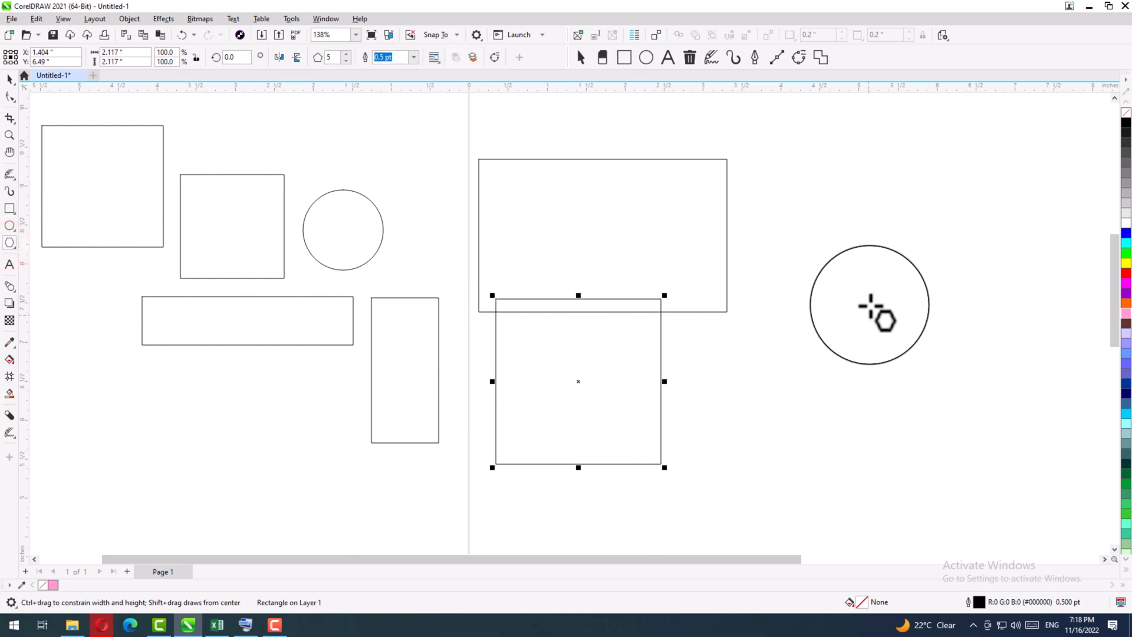
{"action": "mouse_move", "coordinate": [824, 248]}
{"action": "left_mouse_down"}
{"action": "mouse_move", "coordinate": [882, 288]}
{"action": "mouse_move", "coordinate": [876, 319]}
{"action": "left_mouse_up"}
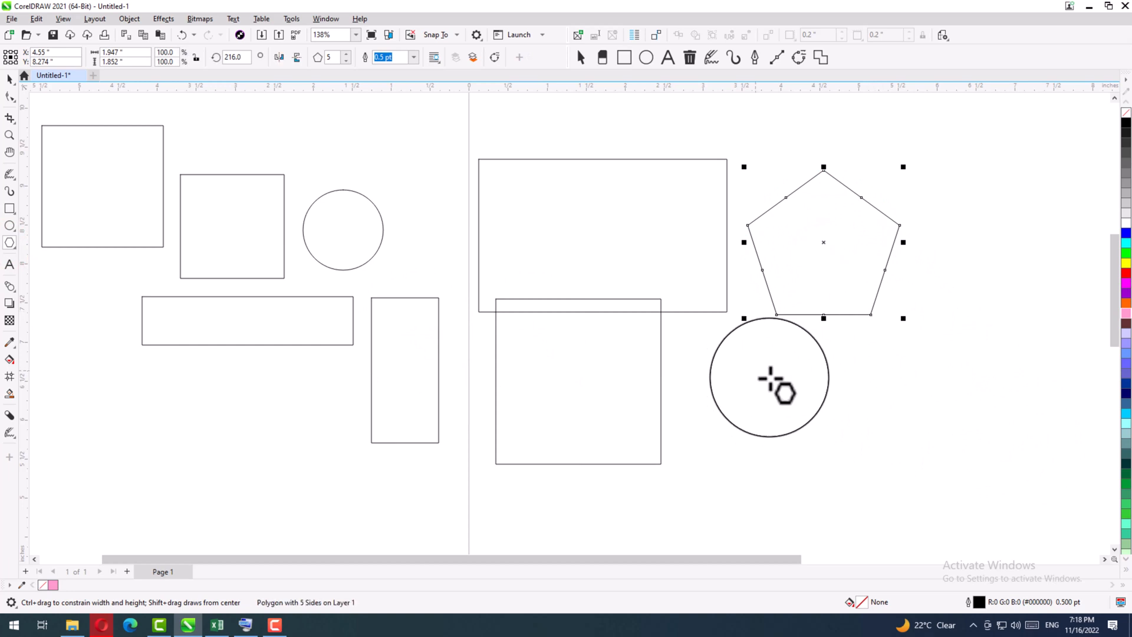
{"action": "mouse_move", "coordinate": [766, 370]}
{"action": "left_mouse_down"}
{"action": "mouse_move", "coordinate": [819, 404]}
{"action": "mouse_move", "coordinate": [805, 419]}
{"action": "left_mouse_up"}
{"action": "left_click_drag", "start_coordinate": [867, 349], "coordinate": [894, 374]}
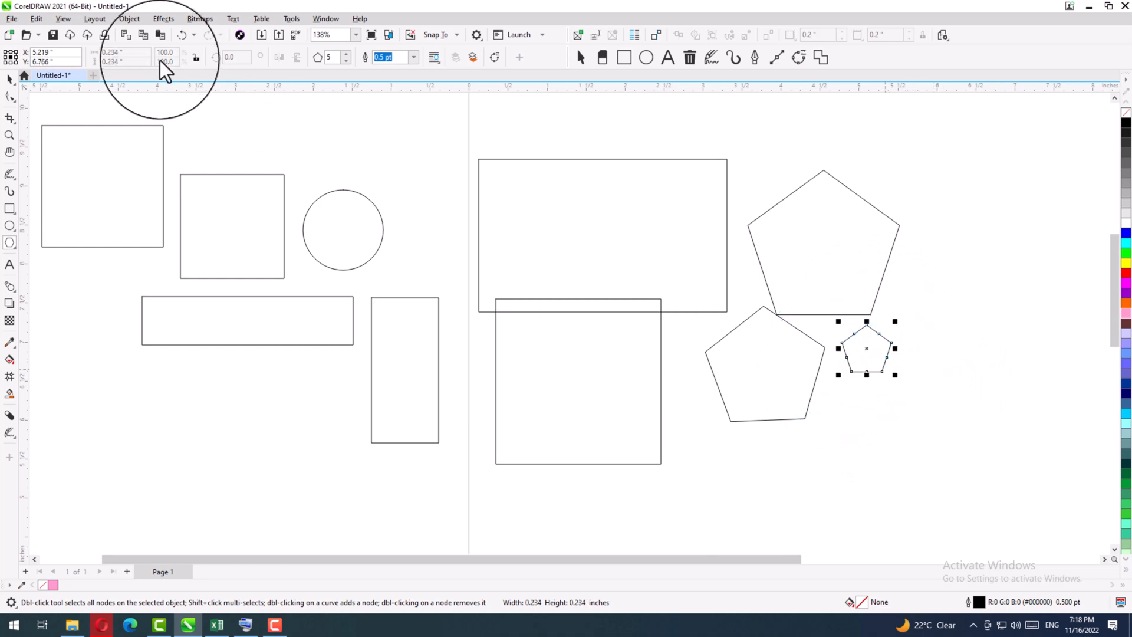
{"action": "left_click", "coordinate": [11, 80]}
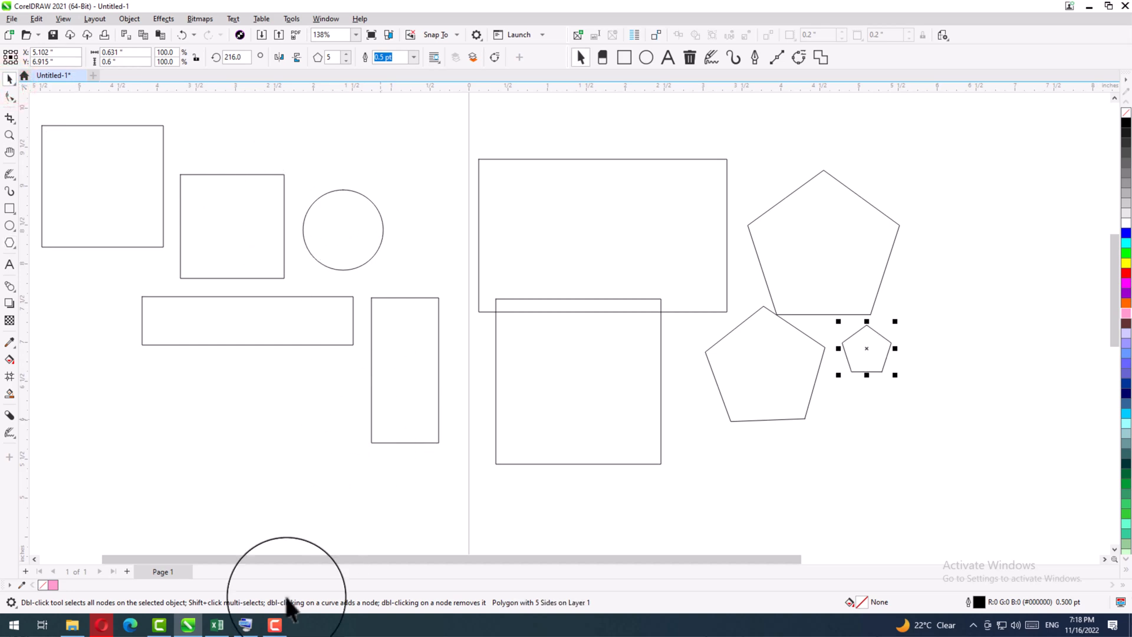
{"action": "left_click", "coordinate": [272, 635]}
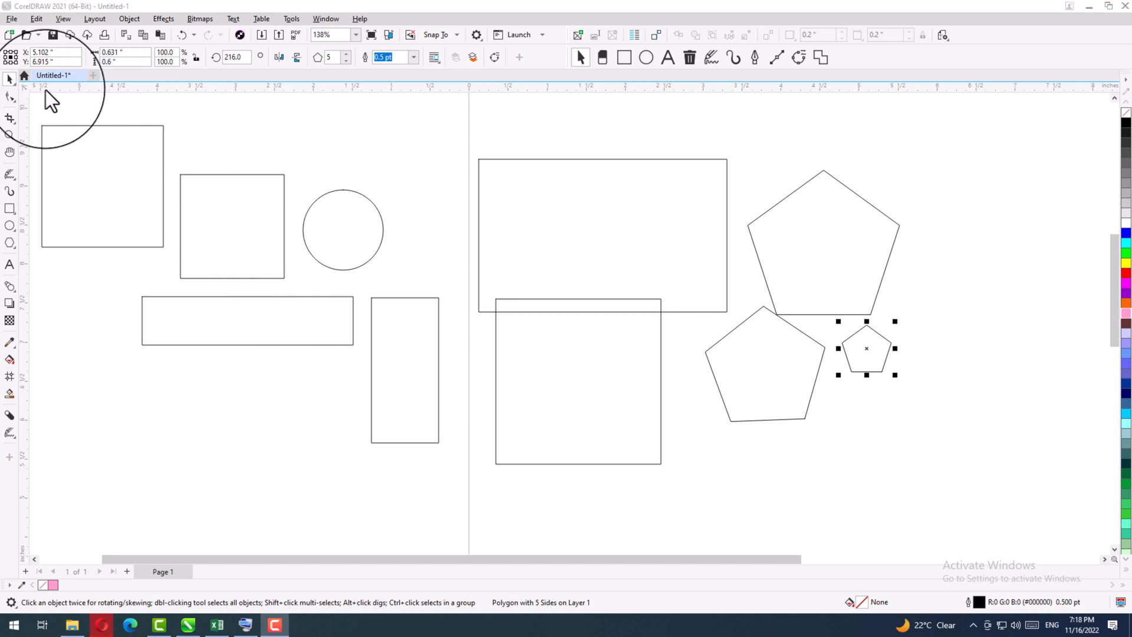
{"action": "left_click", "coordinate": [221, 98]}
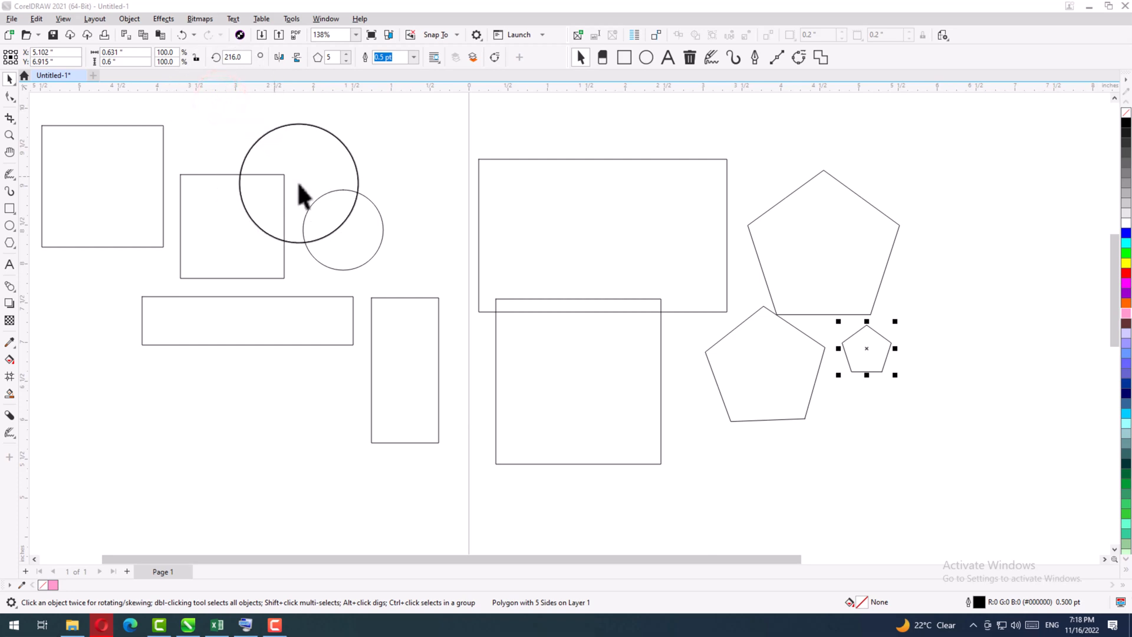
Delete the three pentagons one after another.
{"action": "left_click", "coordinate": [789, 279]}
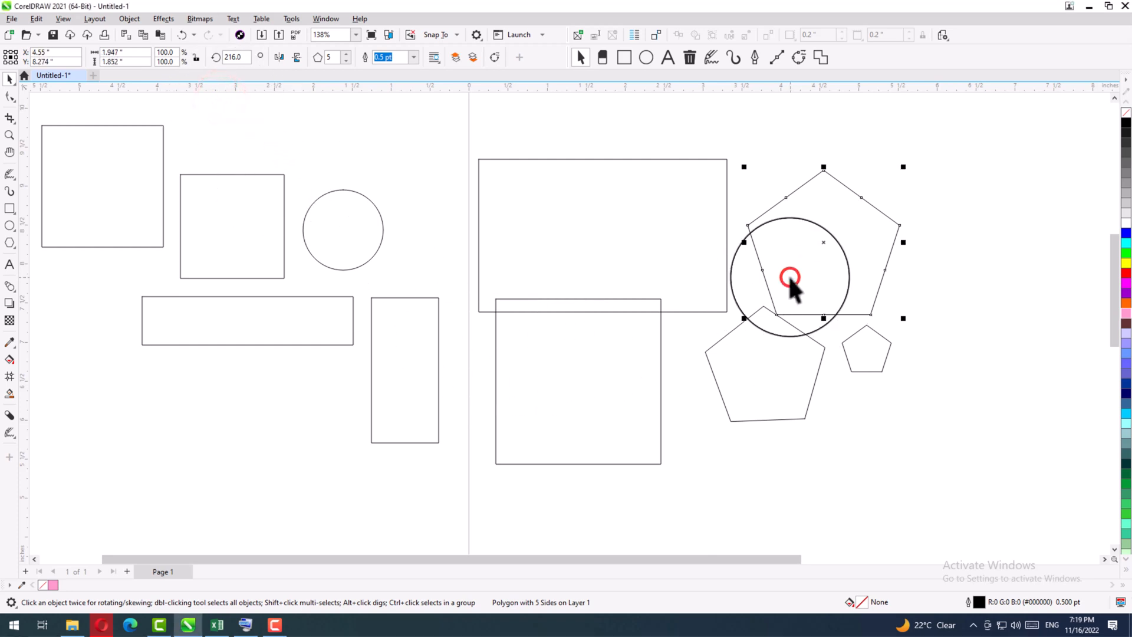
{"action": "key", "text": "Delete"}
{"action": "left_click", "coordinate": [789, 324]}
{"action": "key", "text": "Delete"}
{"action": "left_click", "coordinate": [849, 346]}
{"action": "key", "text": "Delete"}
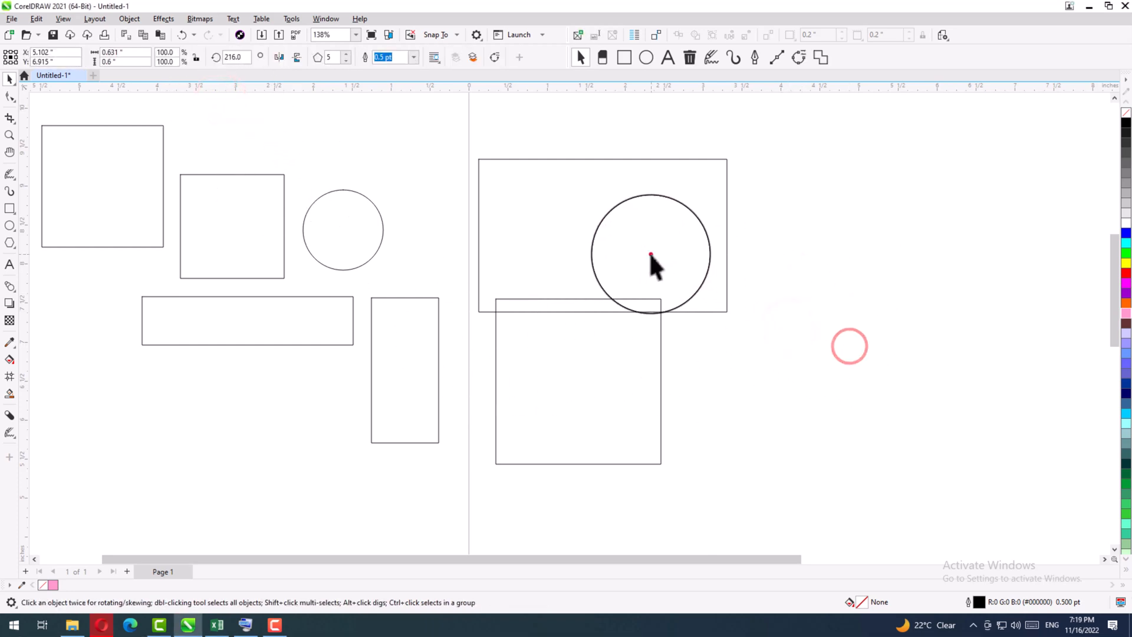
Delete the large rectangle and the square on the page, and the upright and wide rectangles beside it.
{"action": "left_click", "coordinate": [651, 254]}
{"action": "key", "text": "Delete"}
{"action": "left_click", "coordinate": [609, 351]}
{"action": "key", "text": "Delete"}
{"action": "left_click", "coordinate": [396, 316]}
{"action": "key", "text": "Delete"}
{"action": "left_click", "coordinate": [273, 319]}
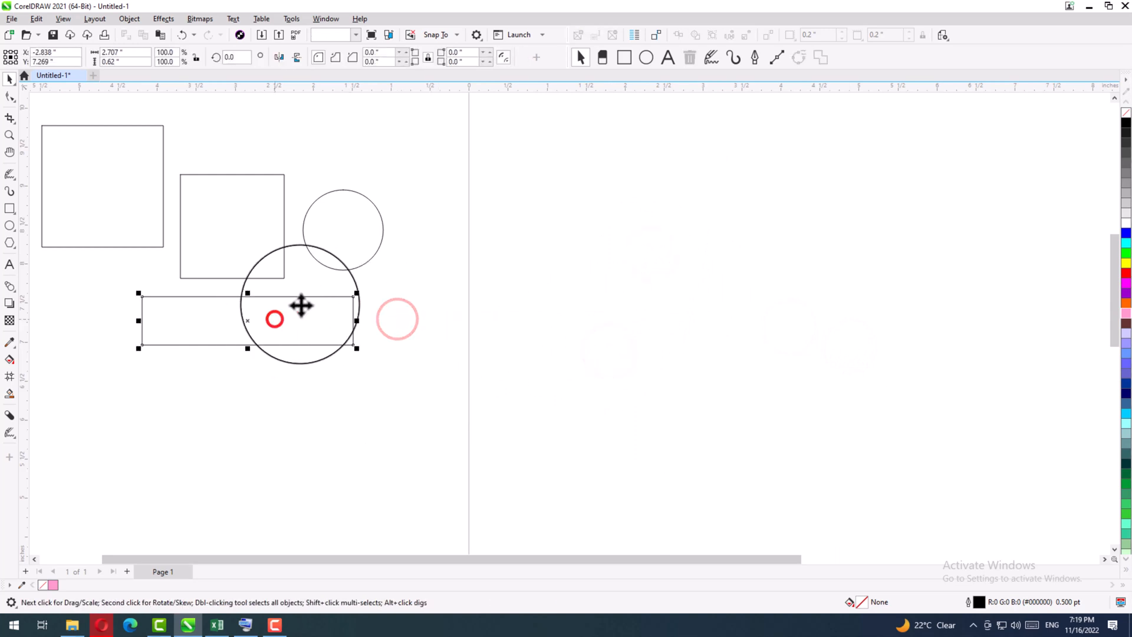
{"action": "key", "text": "Delete"}
Delete the circle and the two remaining squares to empty the drawing area.
{"action": "left_click", "coordinate": [327, 258]}
{"action": "key", "text": "Delete"}
{"action": "left_click", "coordinate": [241, 237]}
{"action": "key", "text": "Delete"}
{"action": "left_click", "coordinate": [128, 181]}
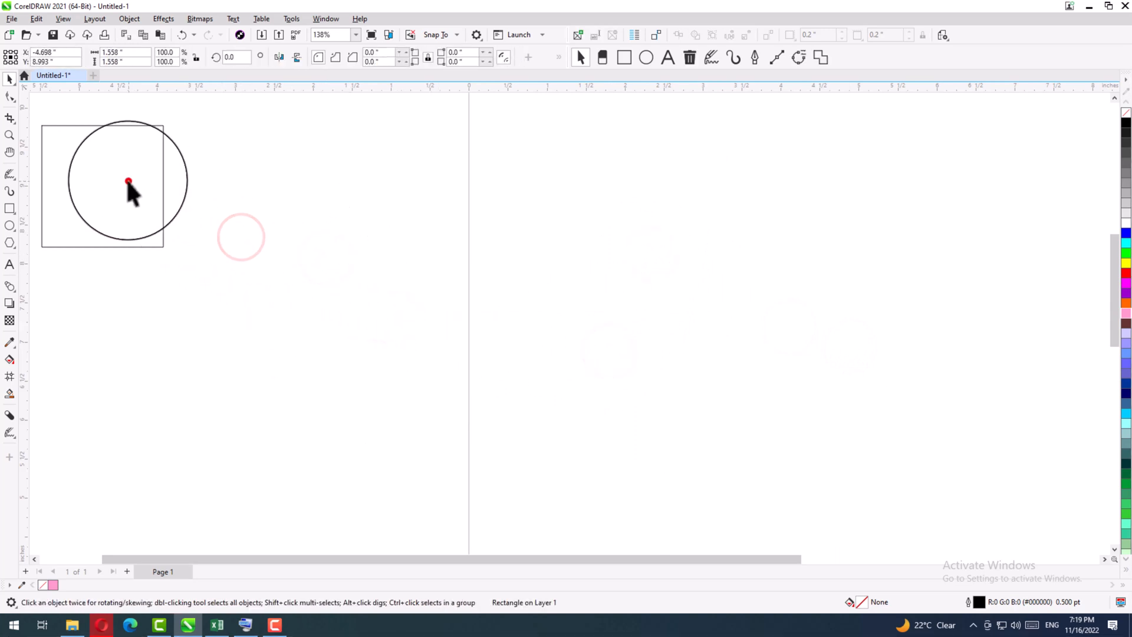
{"action": "left_click_drag", "start_coordinate": [61, 176], "coordinate": [158, 200]}
{"action": "key", "text": "Delete"}
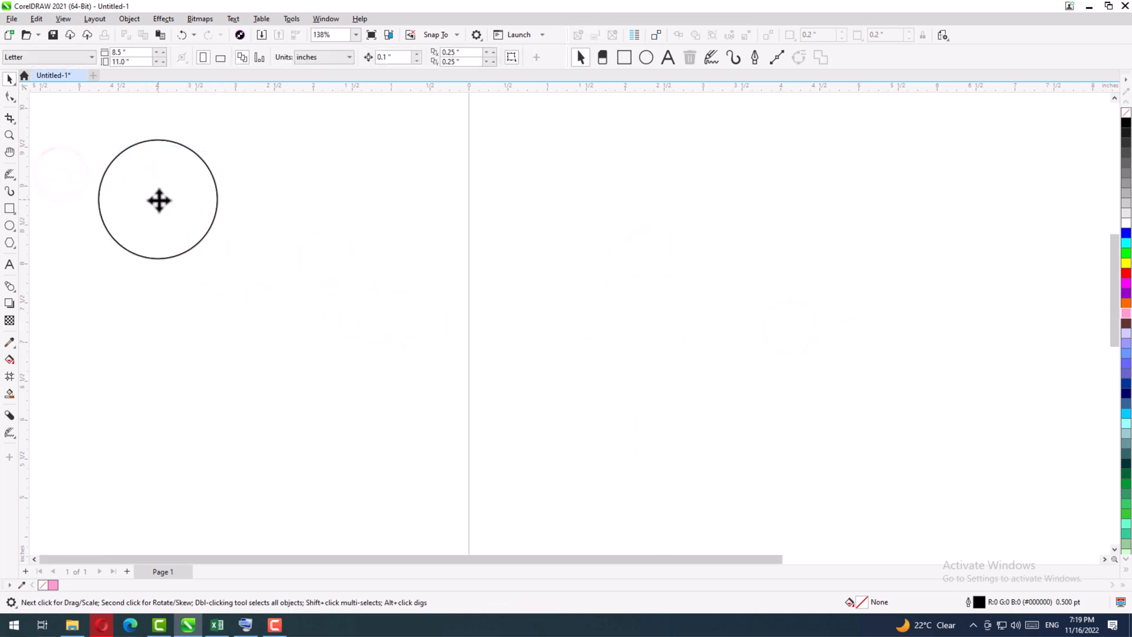
Draw a rectangle about 1.95 by 1.83 inches and, next to it, an ellipse about 1.67 by 1.61 inches beside the page.
{"action": "left_click", "coordinate": [8, 207]}
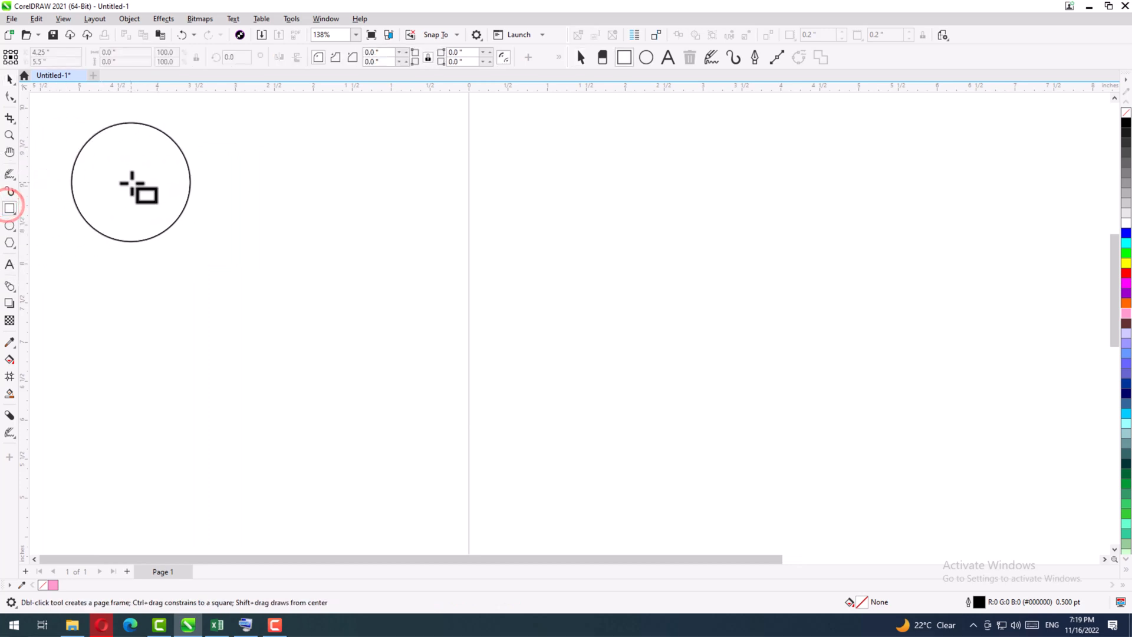
{"action": "left_click_drag", "start_coordinate": [125, 173], "coordinate": [276, 315]}
{"action": "left_click", "coordinate": [9, 225]}
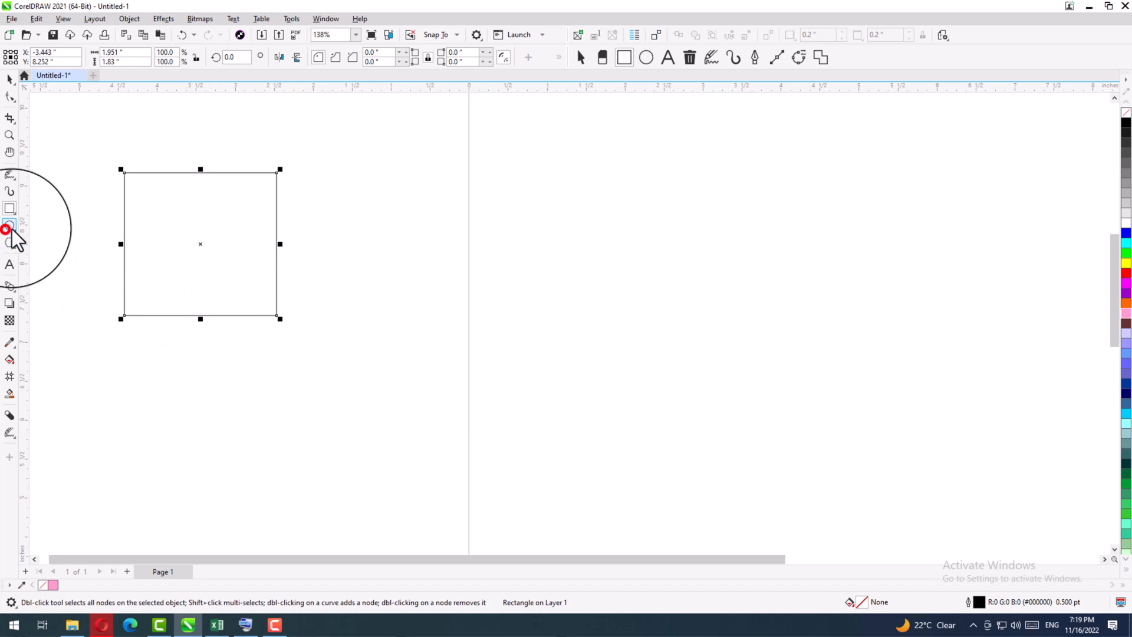
{"action": "left_click_drag", "start_coordinate": [296, 177], "coordinate": [429, 304]}
{"action": "left_click", "coordinate": [10, 77]}
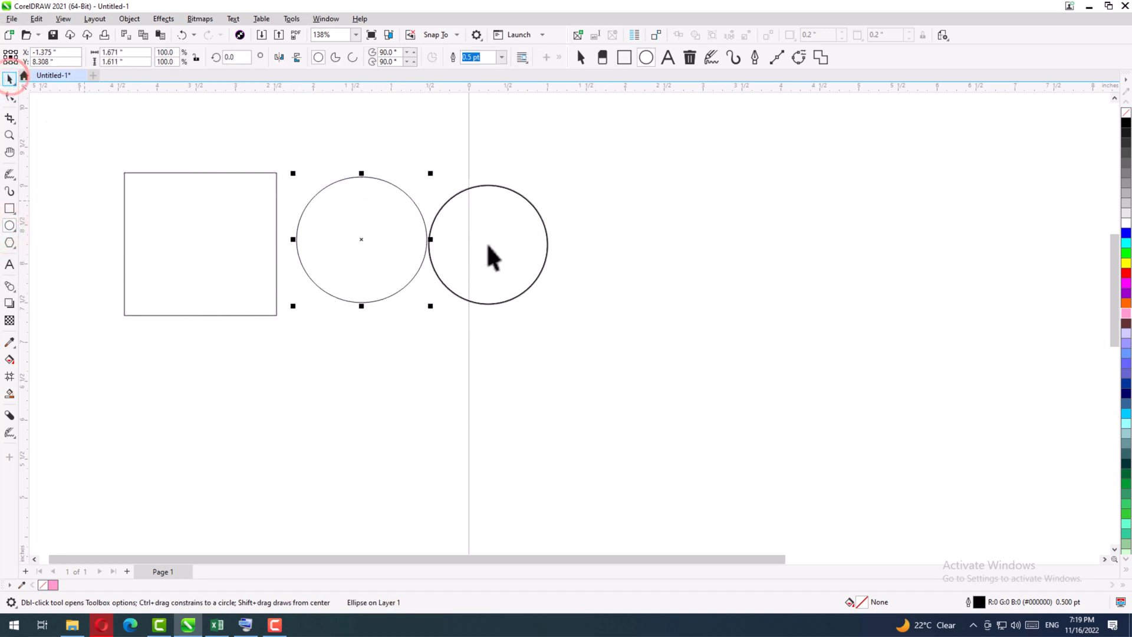
Practise marquee-selecting the rectangle and the ellipse from different corners, deselecting everything after each attempt.
{"action": "left_click_drag", "start_coordinate": [488, 244], "coordinate": [106, 260]}
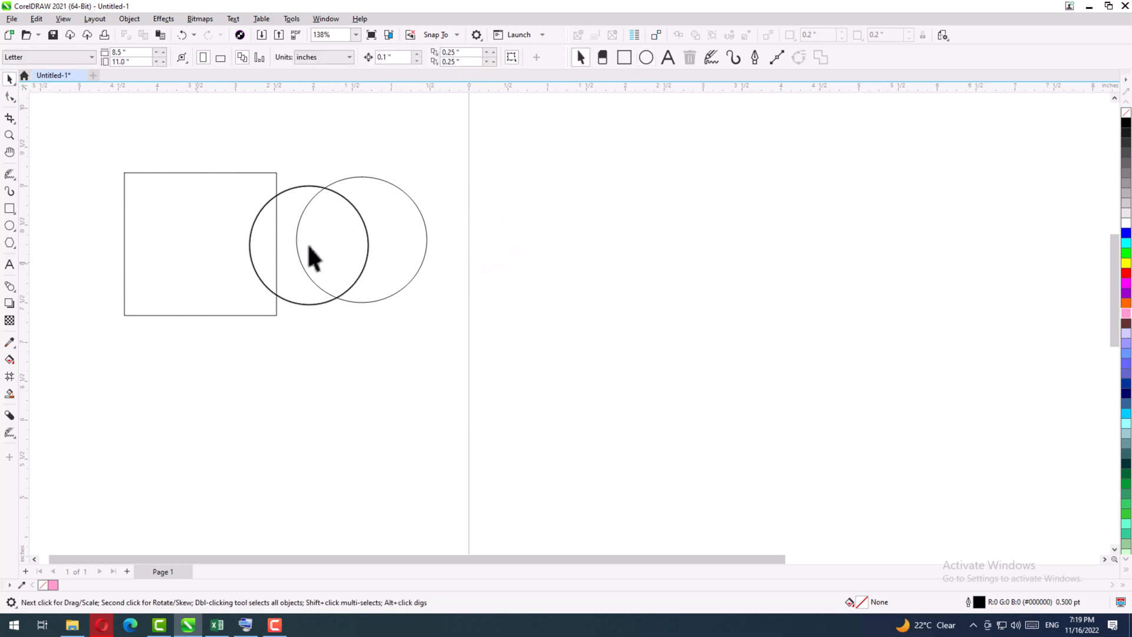
{"action": "mouse_move", "coordinate": [225, 240]}
{"action": "left_mouse_down"}
{"action": "mouse_move", "coordinate": [269, 286]}
{"action": "mouse_move", "coordinate": [93, 164]}
{"action": "mouse_move", "coordinate": [94, 253]}
{"action": "mouse_move", "coordinate": [438, 272]}
{"action": "mouse_move", "coordinate": [435, 262]}
{"action": "left_mouse_up"}
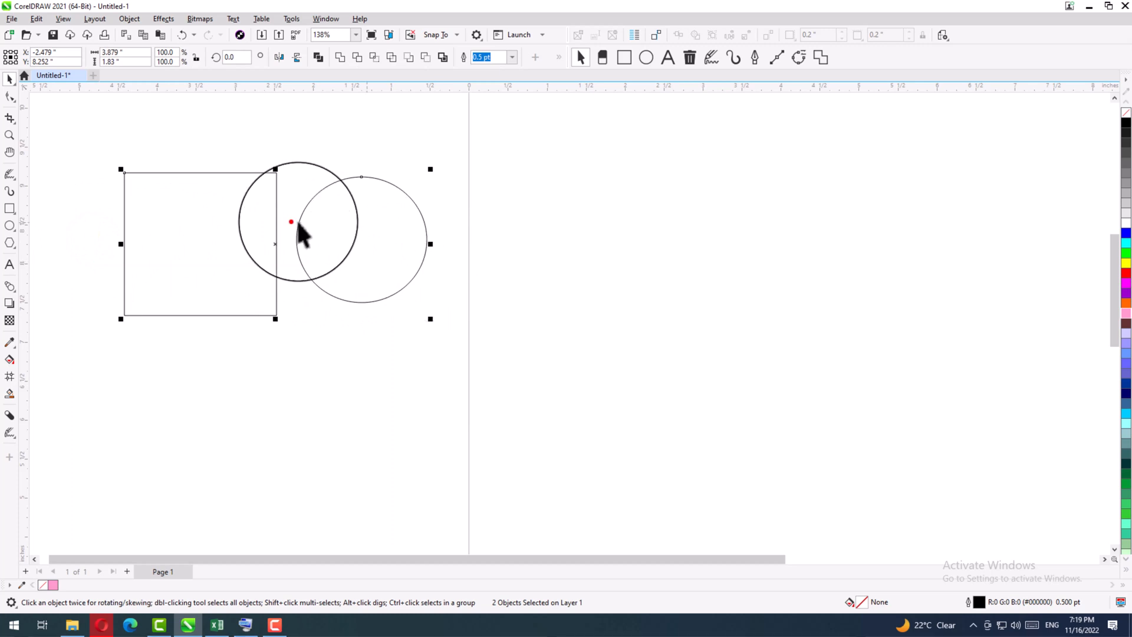
{"action": "left_click", "coordinate": [291, 222]}
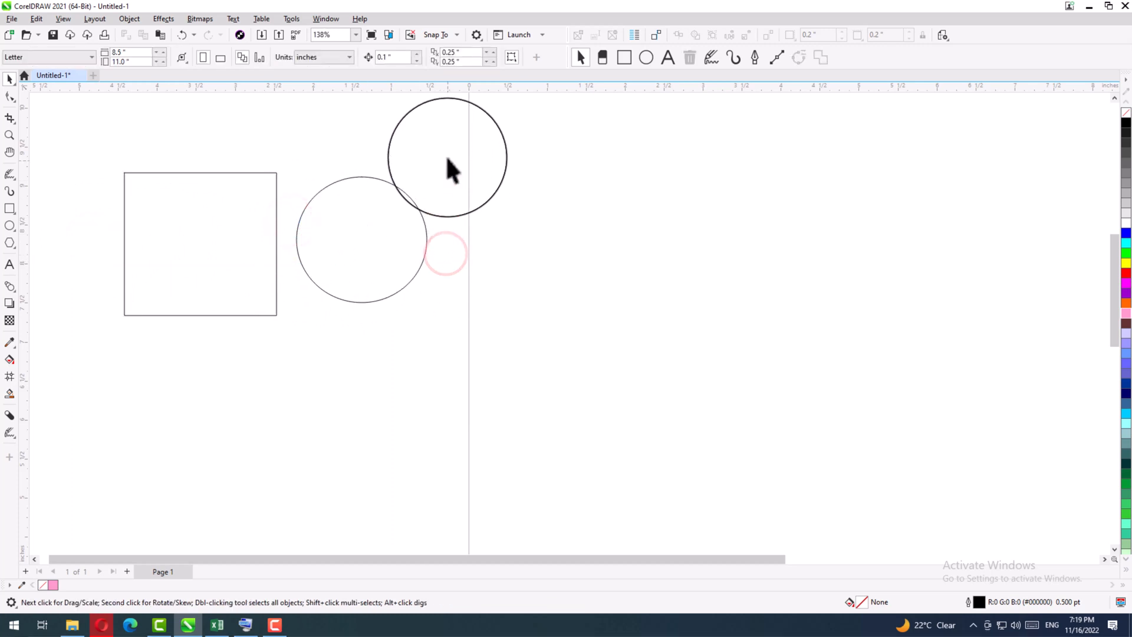
{"action": "left_click_drag", "start_coordinate": [440, 136], "coordinate": [90, 364]}
{"action": "left_click", "coordinate": [92, 213]}
{"action": "left_click_drag", "start_coordinate": [87, 129], "coordinate": [358, 383]}
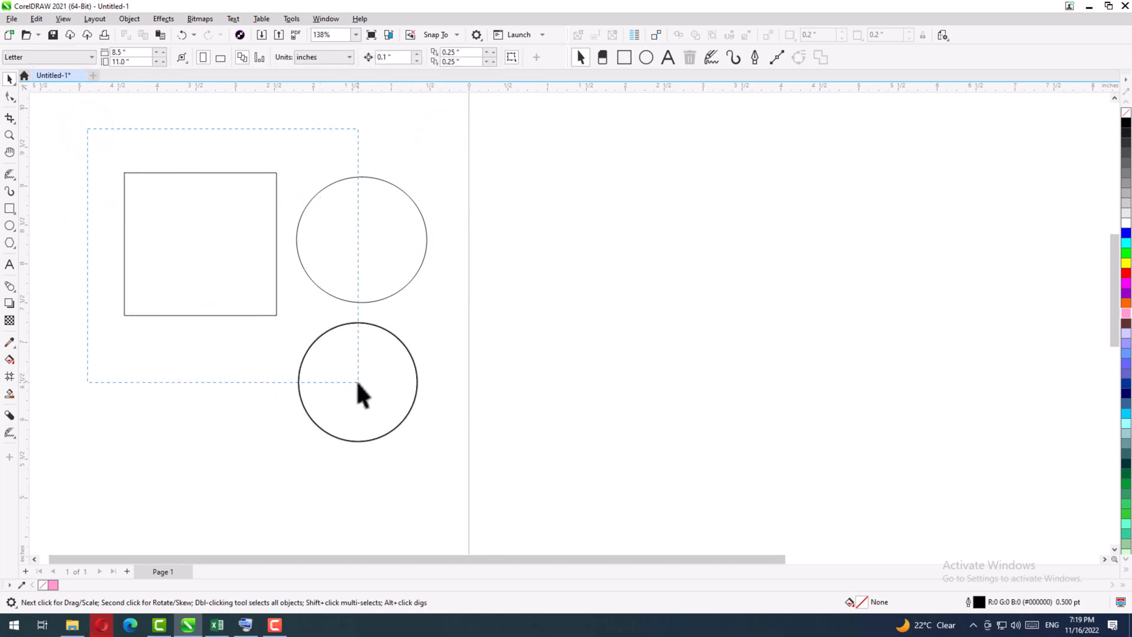
{"action": "left_click_drag", "start_coordinate": [357, 381], "coordinate": [357, 381]}
{"action": "left_click", "coordinate": [360, 384]}
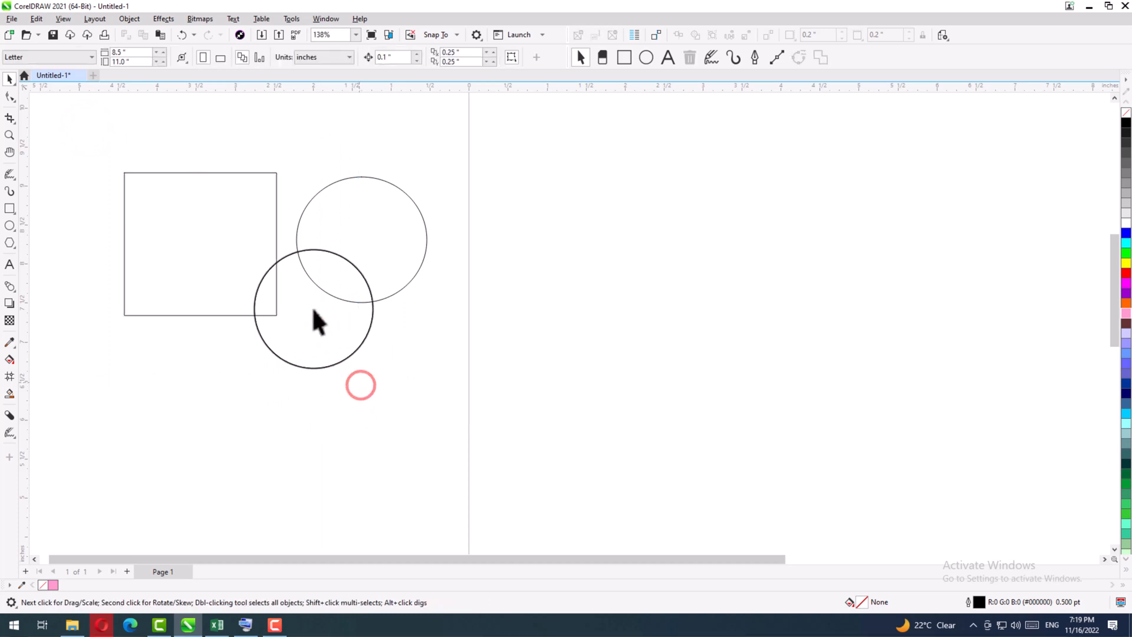
Marquee-select the rectangle and the ellipse, move them around together, and leave them slightly higher beside the page.
{"action": "left_click_drag", "start_coordinate": [77, 135], "coordinate": [645, 228]}
{"action": "left_click", "coordinate": [414, 248]}
{"action": "left_click_drag", "start_coordinate": [431, 144], "coordinate": [828, 386]}
{"action": "left_click_drag", "start_coordinate": [687, 387], "coordinate": [268, 184]}
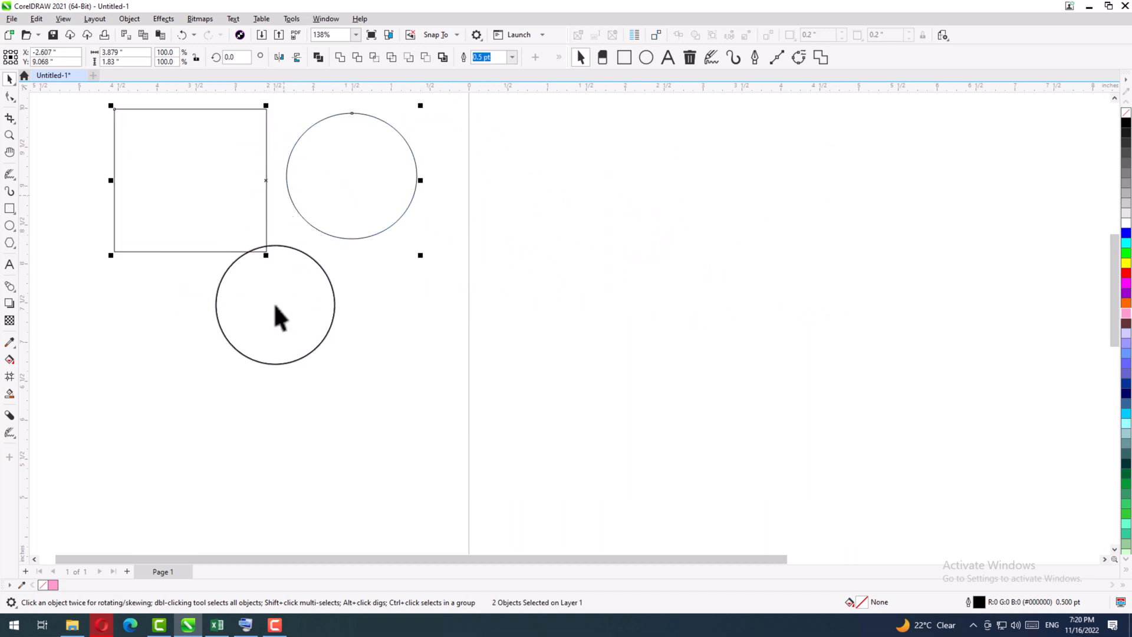
Select only the rectangle and place a copy of it directly below the original.
{"action": "left_click", "coordinate": [280, 314]}
{"action": "left_click", "coordinate": [191, 241]}
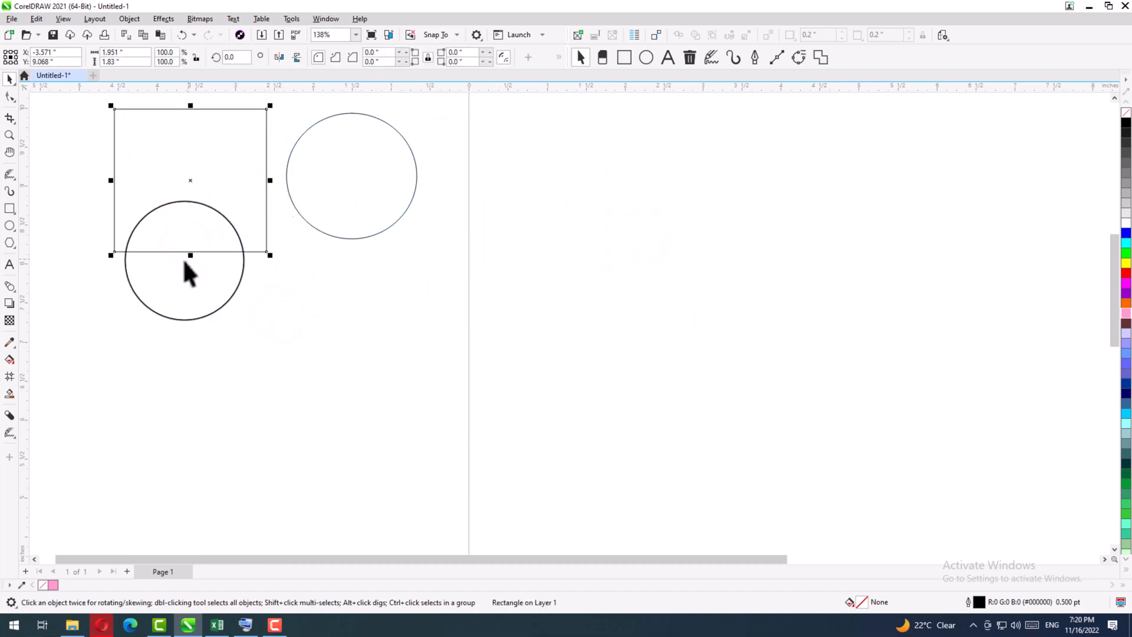
{"action": "left_click_drag", "start_coordinate": [185, 260], "coordinate": [189, 360]}
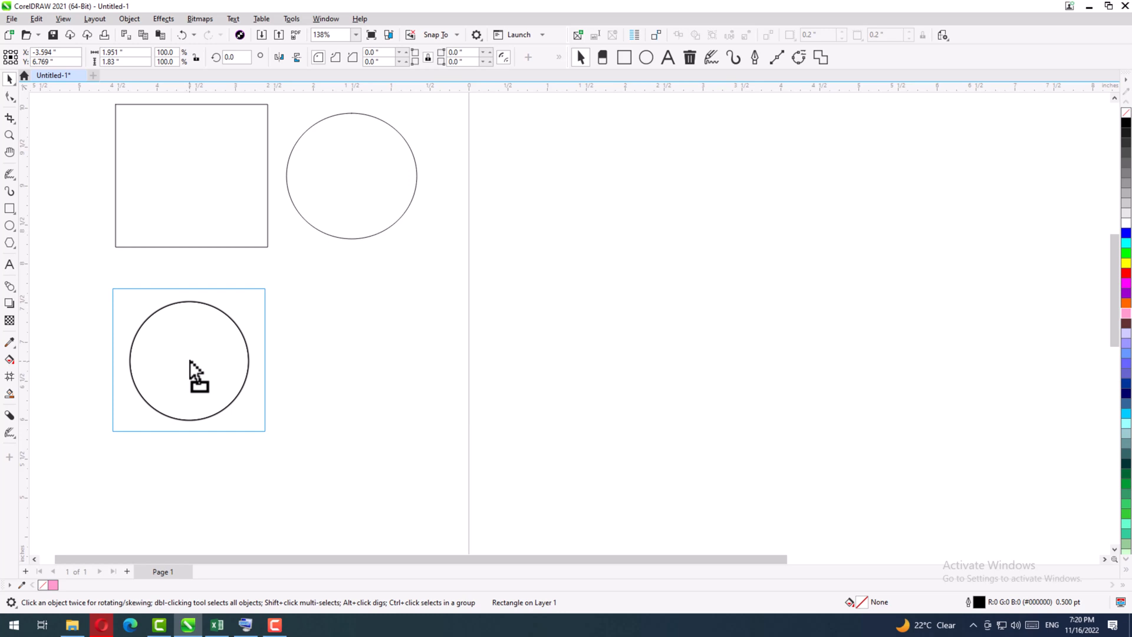
{"action": "left_click_drag", "start_coordinate": [189, 360], "coordinate": [190, 362]}
{"action": "right_click", "coordinate": [190, 362]}
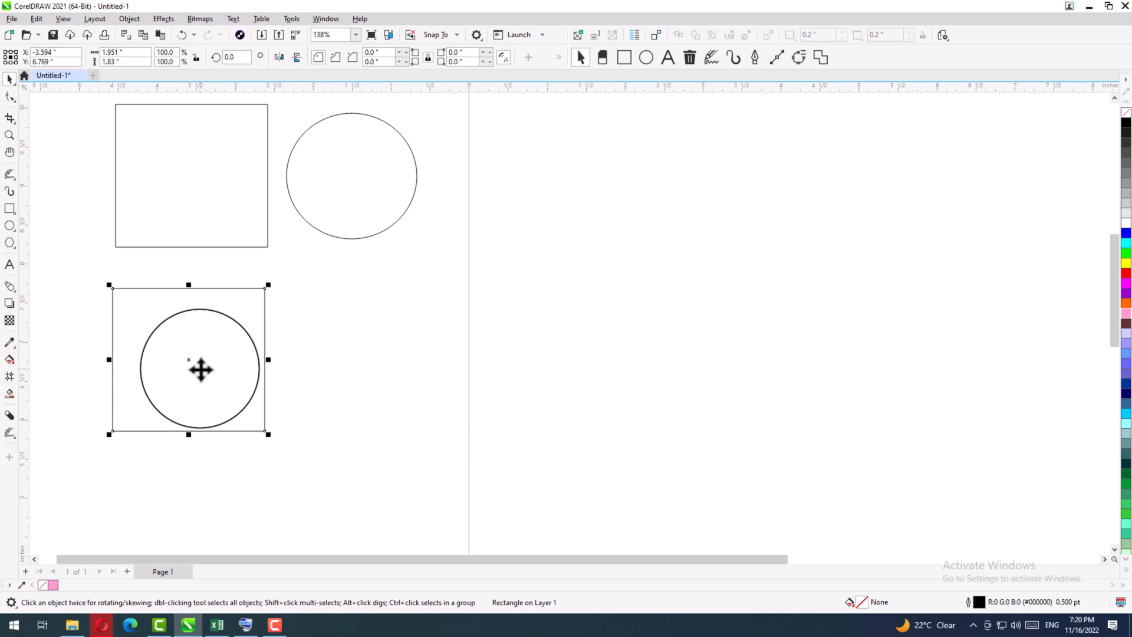
Place a copy of the ellipse directly below the original, beside the copied rectangle, and deselect it.
{"action": "left_click_drag", "start_coordinate": [201, 370], "coordinate": [315, 380]}
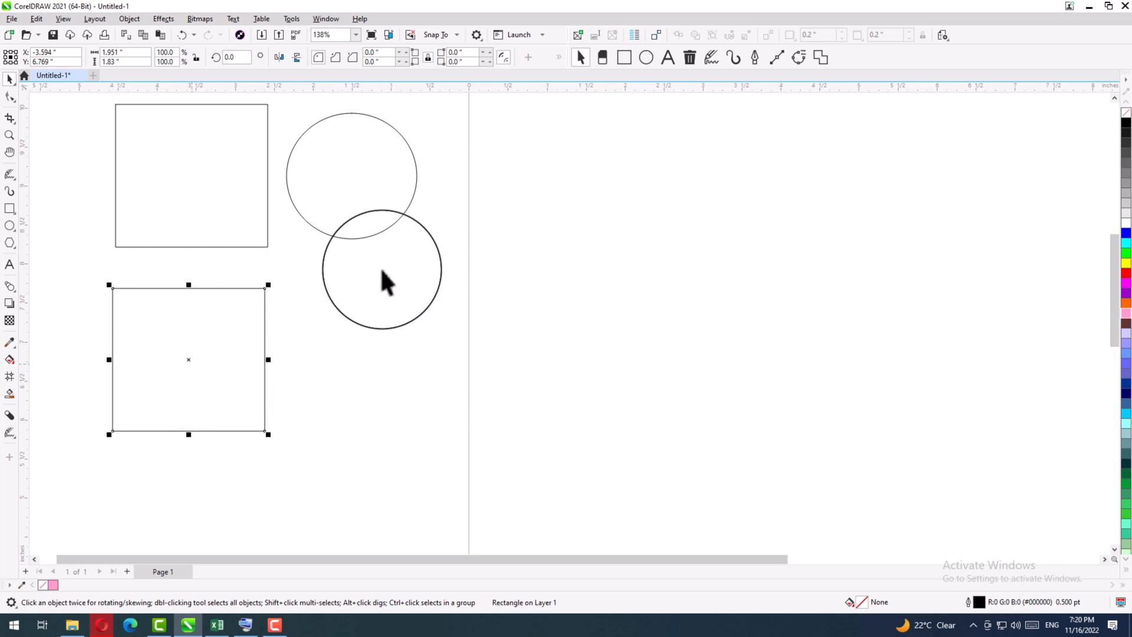
{"action": "left_click", "coordinate": [378, 172]}
{"action": "left_click_drag", "start_coordinate": [354, 151], "coordinate": [355, 341]}
{"action": "left_click", "coordinate": [567, 313]}
Move the lower rectangle onto the page and make a copy of it narrowed to about 0.885 inches wide, sharing the same left edge.
{"action": "left_click", "coordinate": [217, 319]}
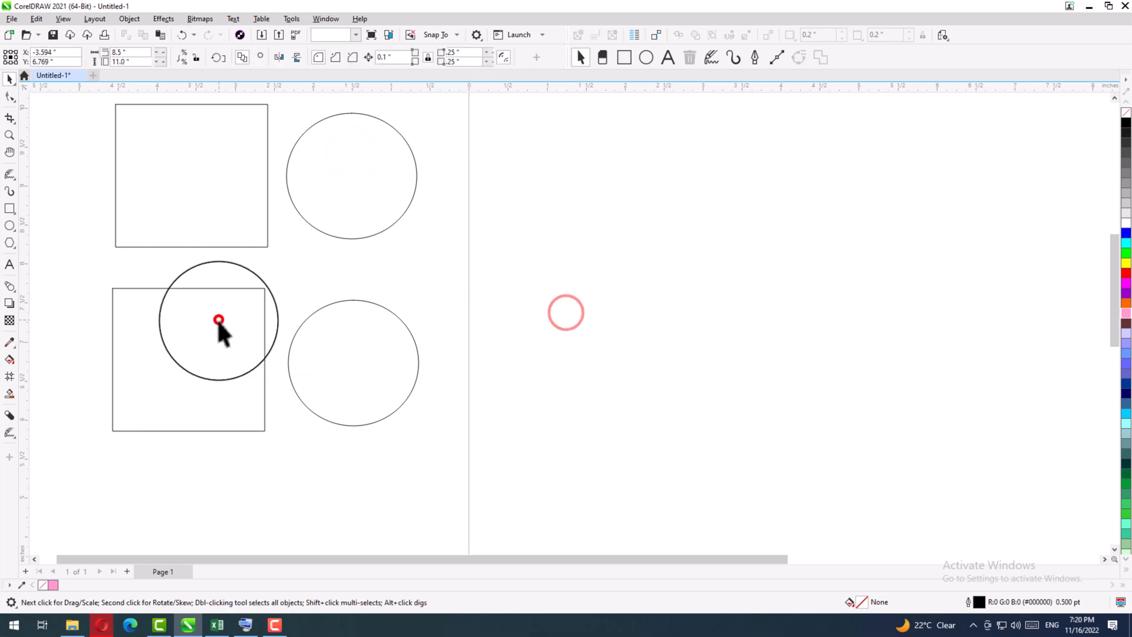
{"action": "left_click_drag", "start_coordinate": [168, 326], "coordinate": [604, 254]}
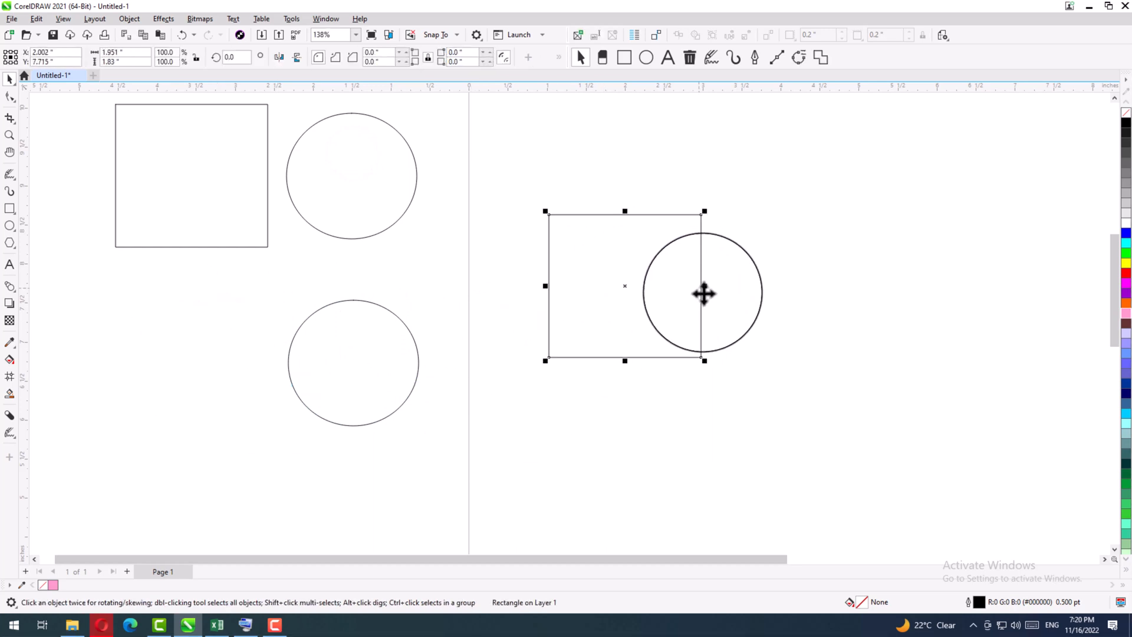
{"action": "left_click_drag", "start_coordinate": [705, 286], "coordinate": [621, 286]}
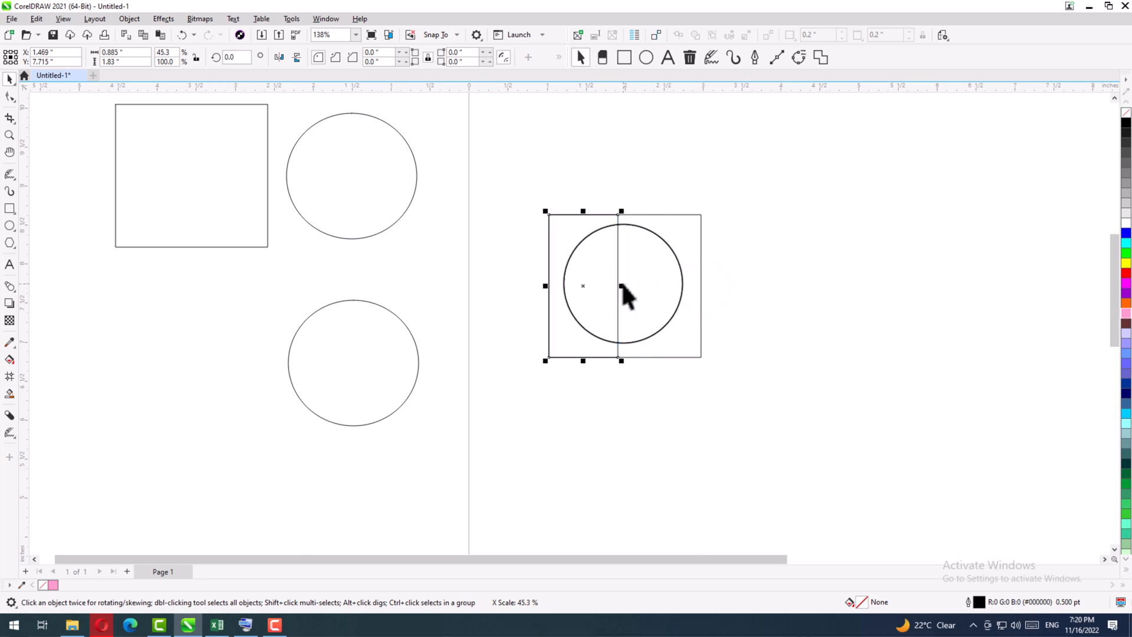
{"action": "left_click", "coordinate": [760, 319]}
Marquee-select both overlapping rectangles on the page and move them together slightly up and to the right.
{"action": "left_click_drag", "start_coordinate": [759, 172], "coordinate": [535, 394]}
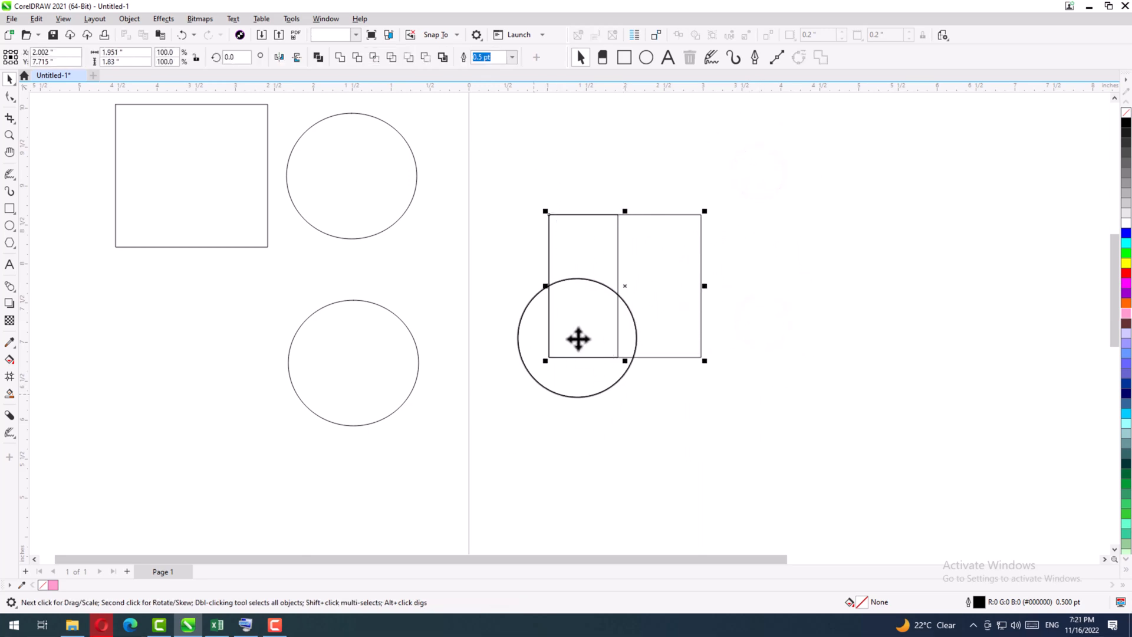
{"action": "left_click_drag", "start_coordinate": [579, 335], "coordinate": [604, 291]}
{"action": "left_click_drag", "start_coordinate": [593, 382], "coordinate": [632, 277]}
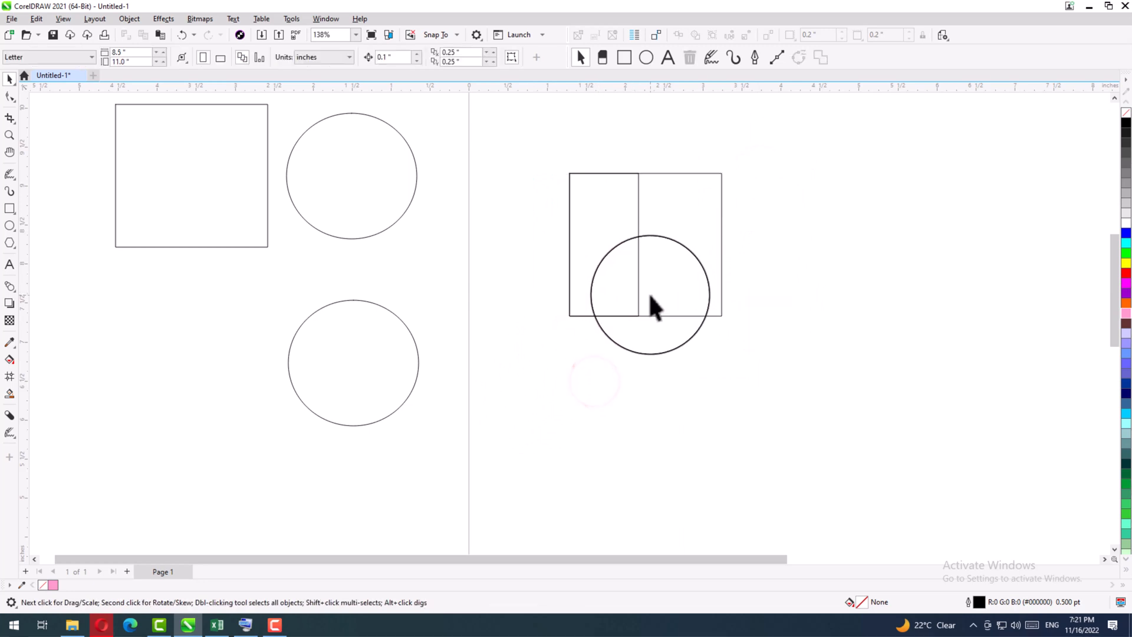
Move the upper ellipse onto the page, right of the rectangles, and make a concentric copy scaled to about 75.6%.
{"action": "left_click", "coordinate": [375, 178]}
{"action": "left_click_drag", "start_coordinate": [339, 168], "coordinate": [839, 273]}
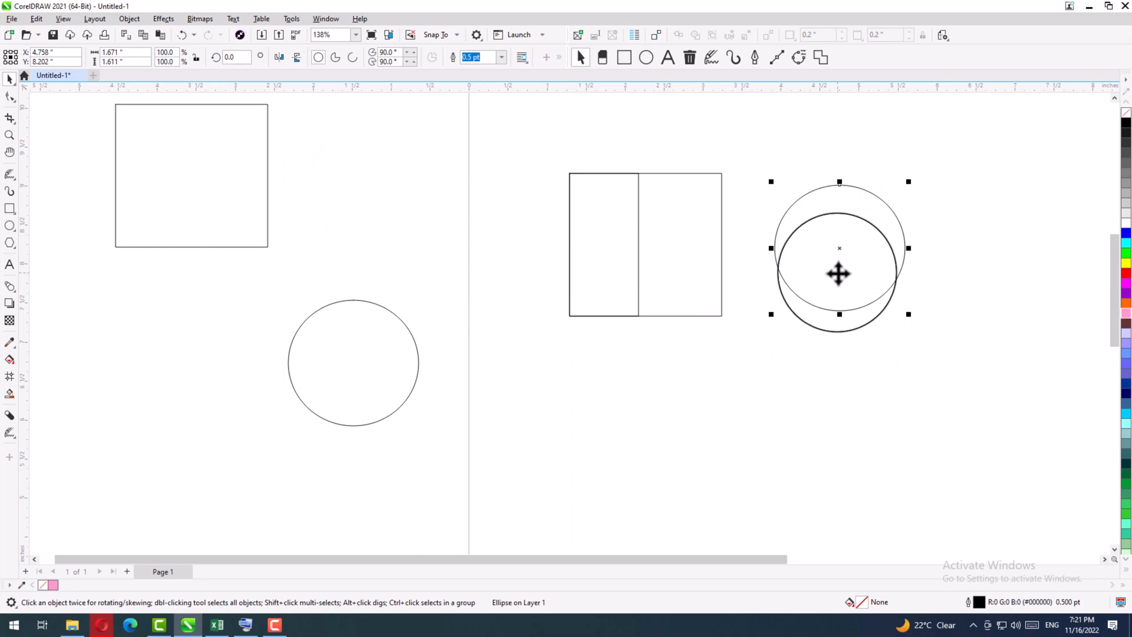
{"action": "left_click_drag", "start_coordinate": [838, 273], "coordinate": [898, 299]}
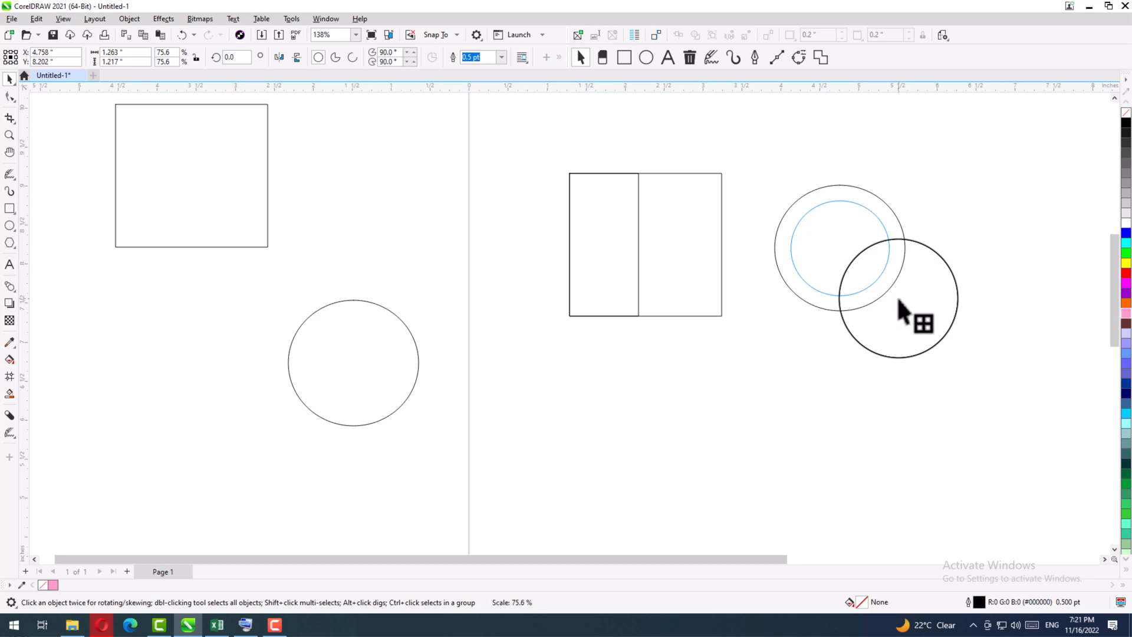
{"action": "left_click_drag", "start_coordinate": [898, 299], "coordinate": [897, 302]}
{"action": "left_click", "coordinate": [930, 342]}
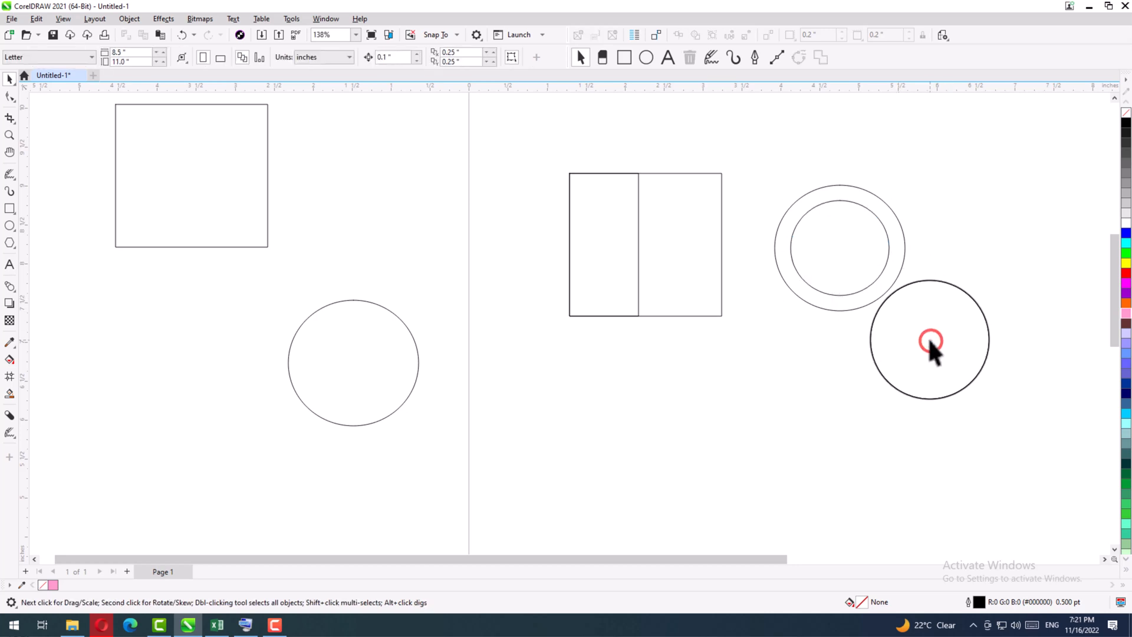
Marquee-select the two concentric ellipses, shift them together very slightly, and deselect them.
{"action": "left_click_drag", "start_coordinate": [923, 147], "coordinate": [727, 392]}
{"action": "left_click_drag", "start_coordinate": [825, 275], "coordinate": [824, 276]}
{"action": "left_click", "coordinate": [719, 353]}
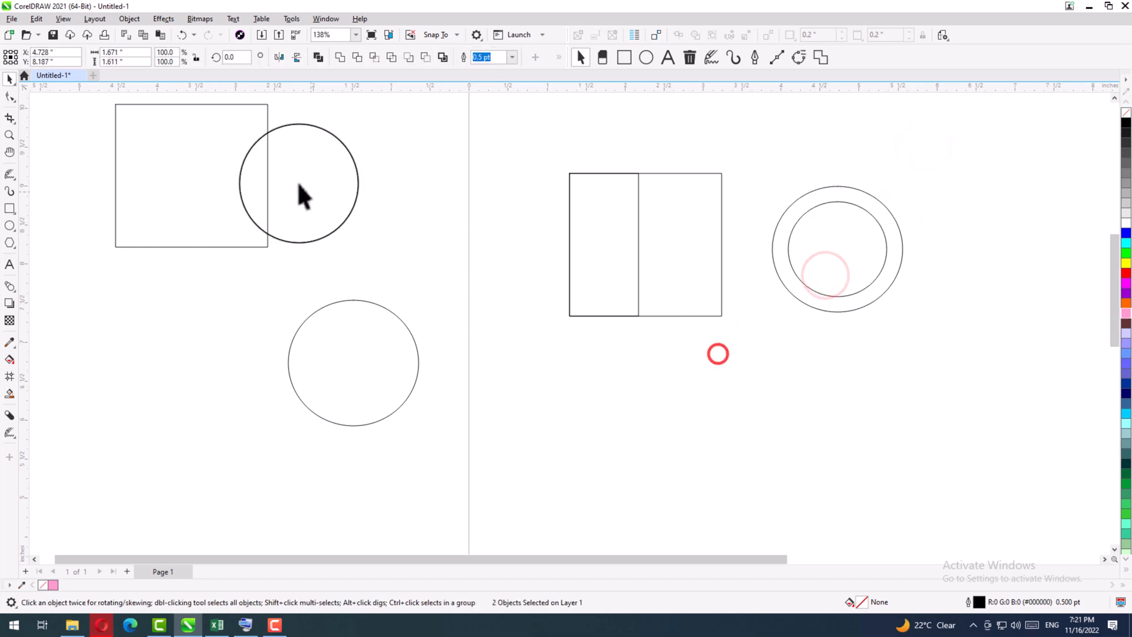
Move the remaining rectangle onto the page below the divided one and make a concentric copy scaled to about 67.8%.
{"action": "left_click", "coordinate": [250, 154]}
{"action": "left_click_drag", "start_coordinate": [184, 157], "coordinate": [660, 395]}
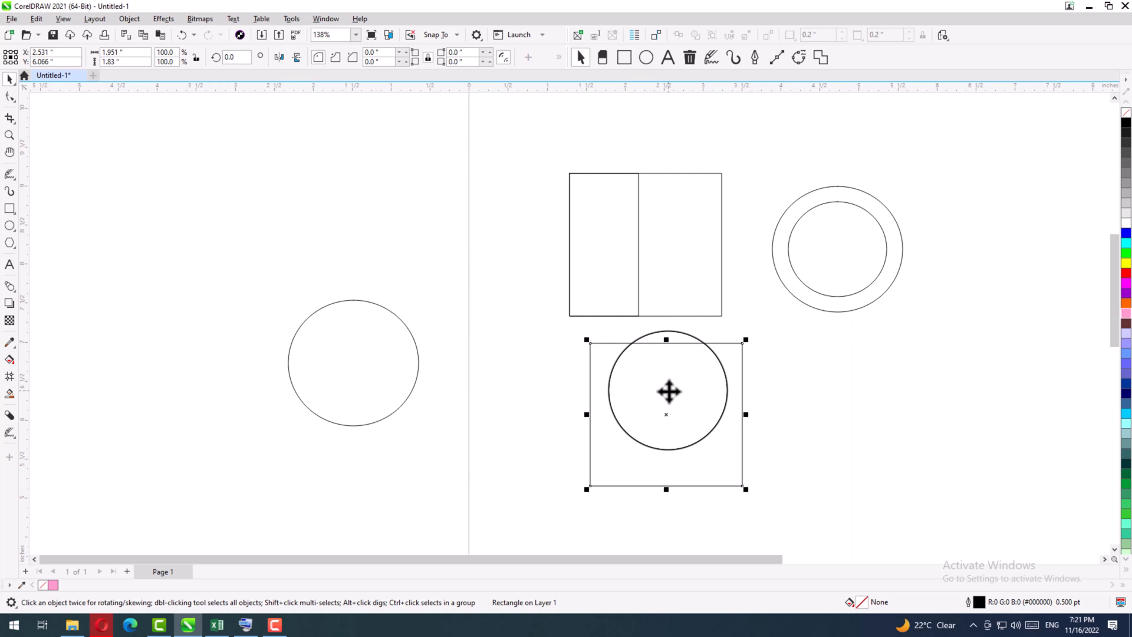
{"action": "left_click_drag", "start_coordinate": [669, 391], "coordinate": [722, 362]}
Make a centred copy of the inner ellipse, narrowed to about 0.673 inches wide at the same height.
{"action": "left_click", "coordinate": [840, 286]}
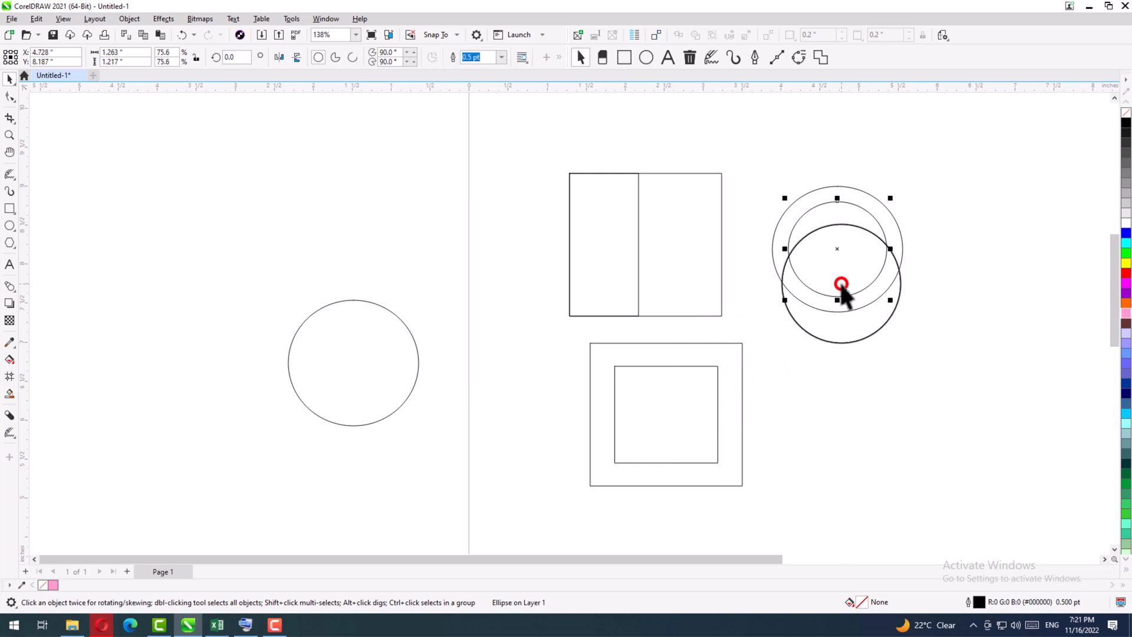
{"action": "left_click_drag", "start_coordinate": [890, 248], "coordinate": [868, 252]}
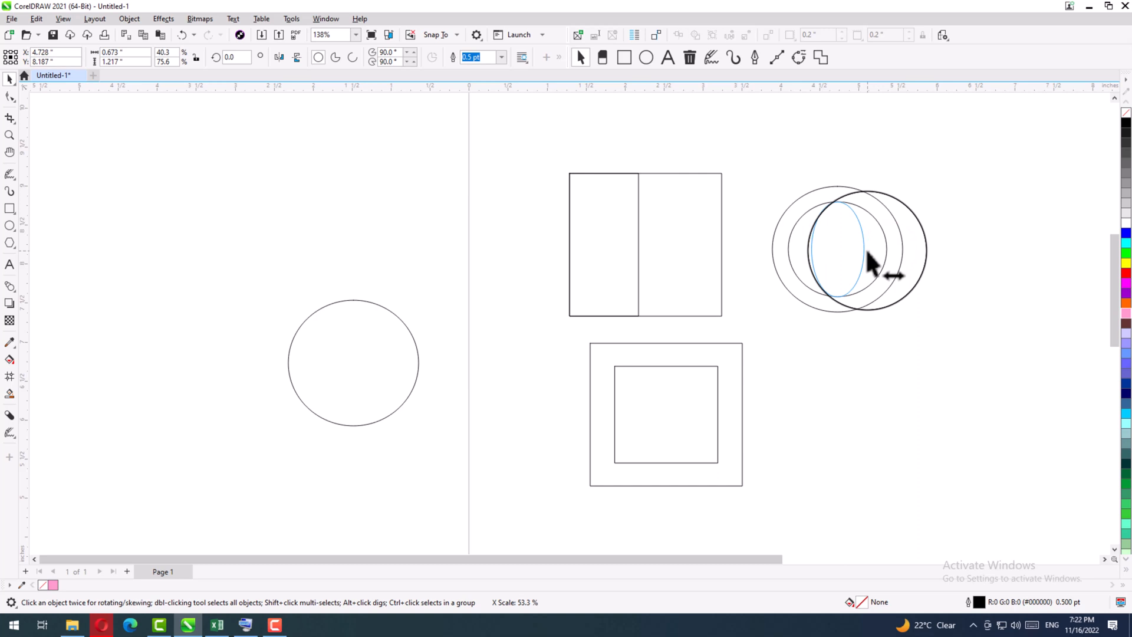
{"action": "left_click_drag", "start_coordinate": [867, 253], "coordinate": [867, 252]}
{"action": "left_click", "coordinate": [848, 416]}
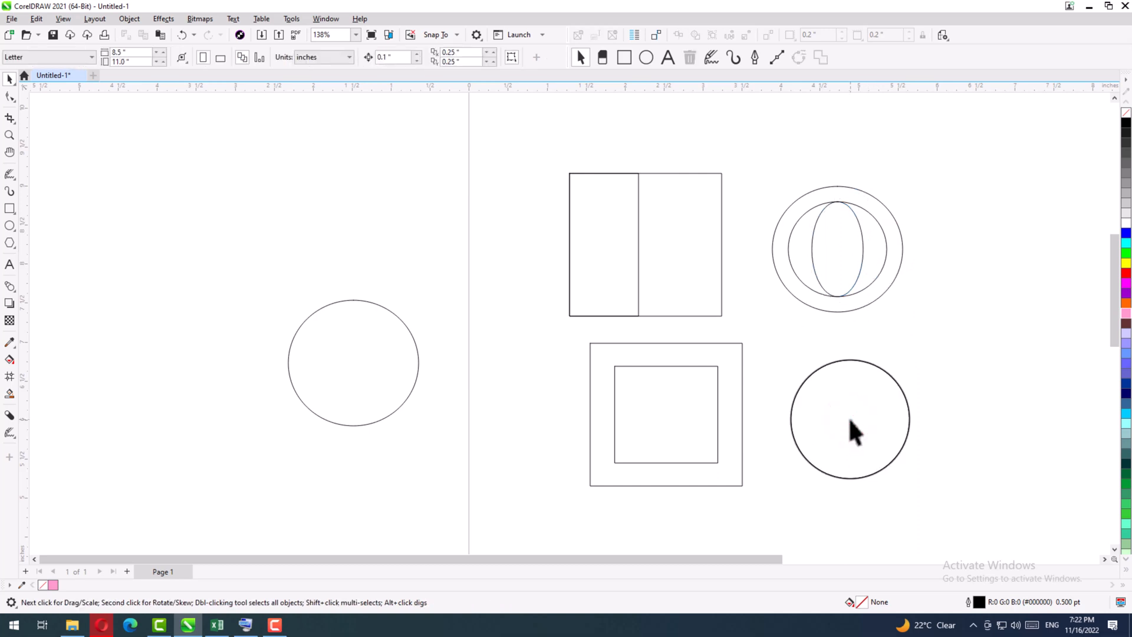
Make a centred copy of the inner rectangle, flattened to about 0.378 inches high at the same width.
{"action": "left_click", "coordinate": [659, 409]}
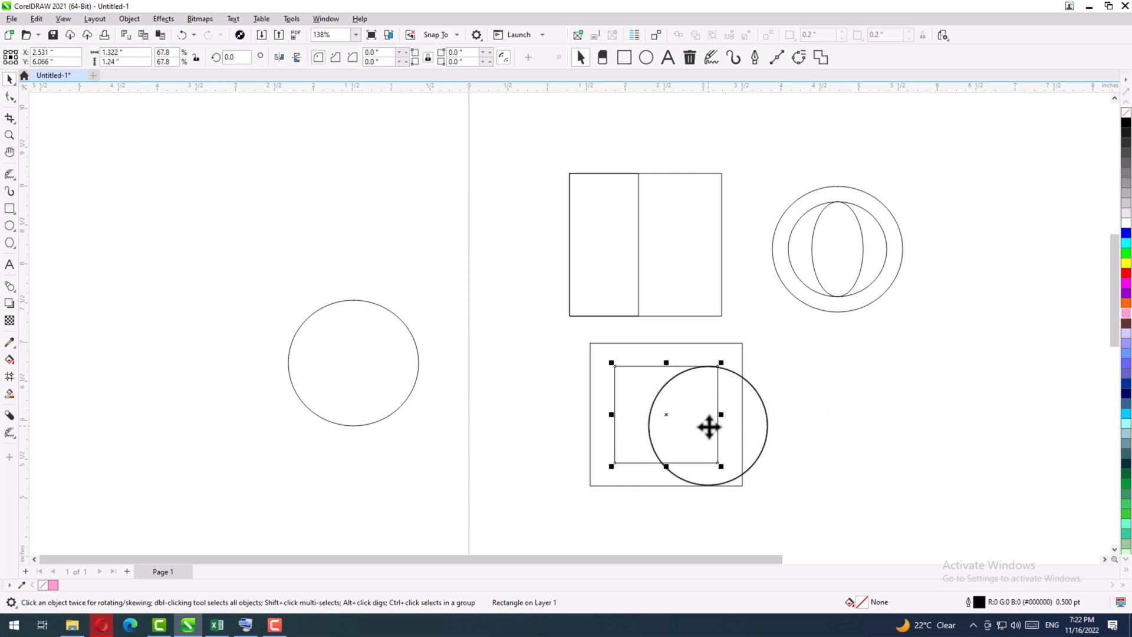
{"action": "left_click_drag", "start_coordinate": [709, 426], "coordinate": [662, 434]}
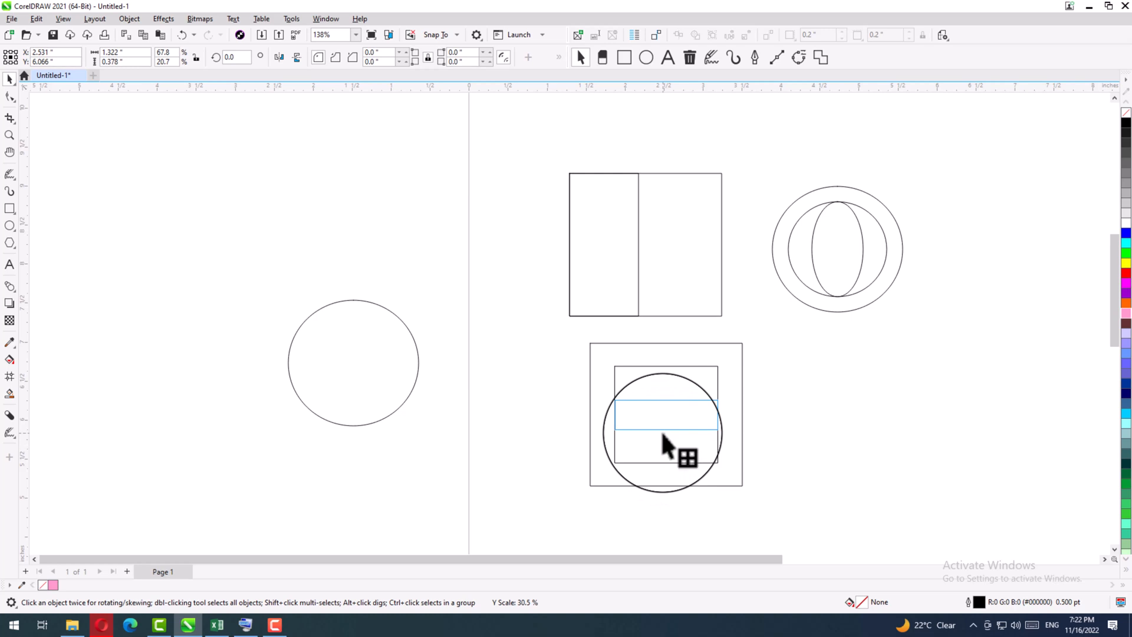
{"action": "left_click_drag", "start_coordinate": [664, 433], "coordinate": [664, 434]}
{"action": "left_click", "coordinate": [541, 359]}
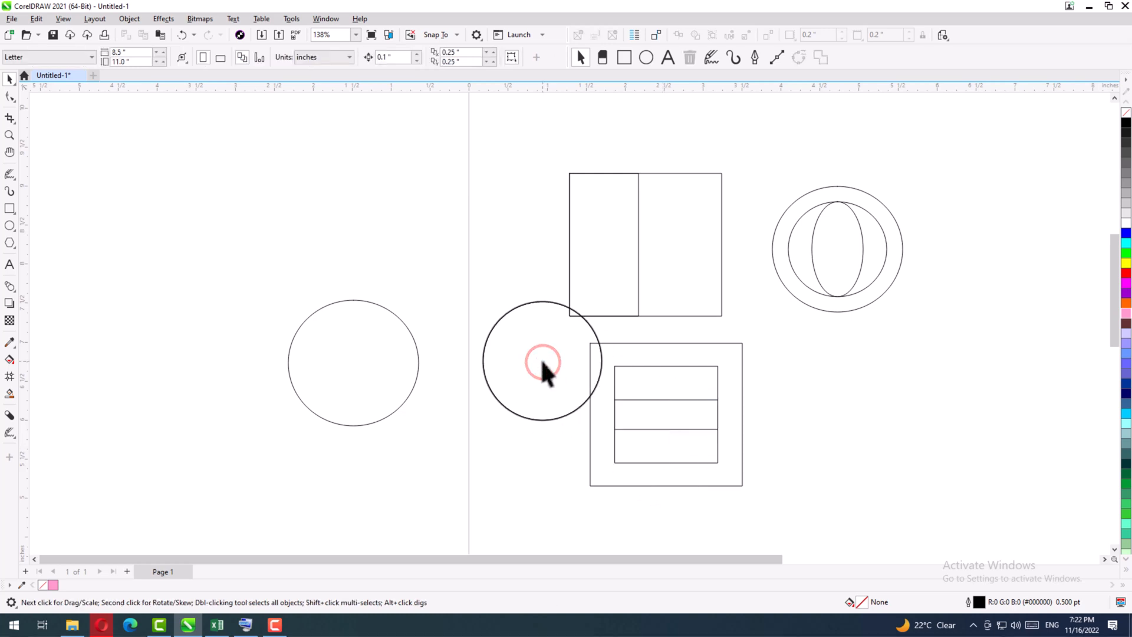
Marquee-select the three nested rectangles, move them together below the nested ellipses, and deselect them.
{"action": "left_click_drag", "start_coordinate": [541, 339], "coordinate": [761, 504]}
{"action": "left_click_drag", "start_coordinate": [654, 416], "coordinate": [829, 404]}
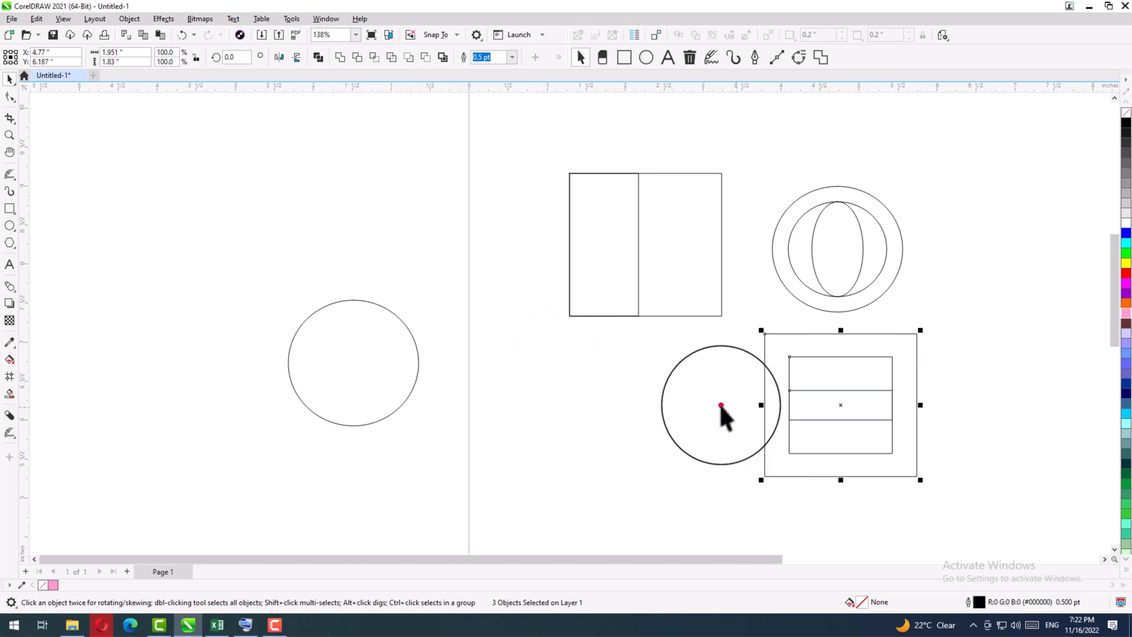
{"action": "left_click", "coordinate": [721, 406]}
{"action": "left_click_drag", "start_coordinate": [721, 406], "coordinate": [675, 429]}
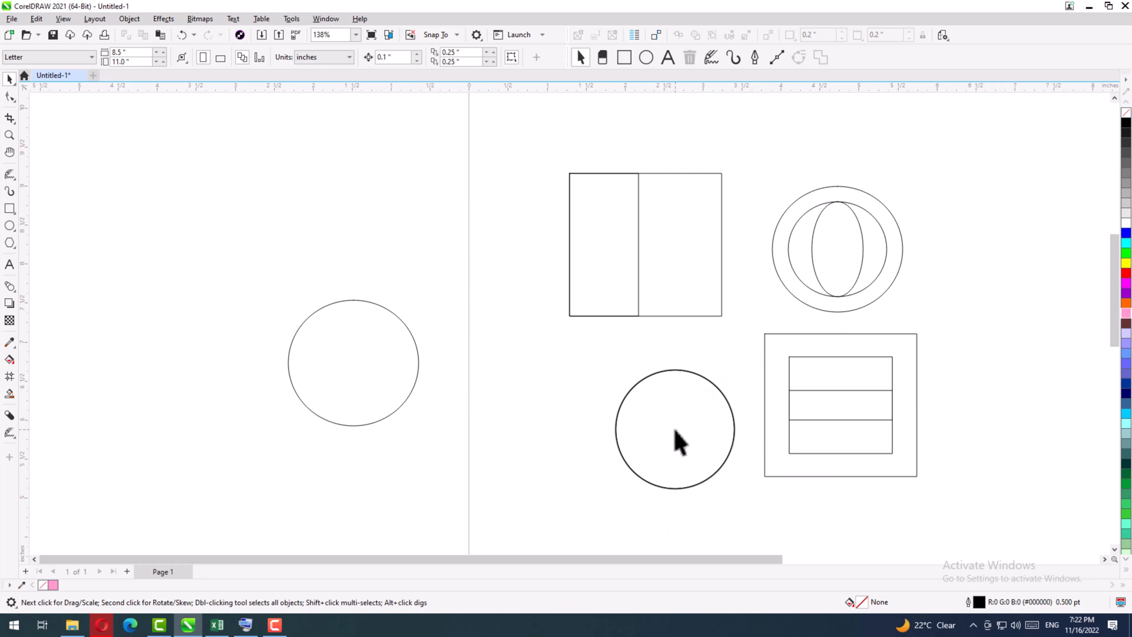
{"action": "left_click_drag", "start_coordinate": [674, 430], "coordinate": [9, 76]}
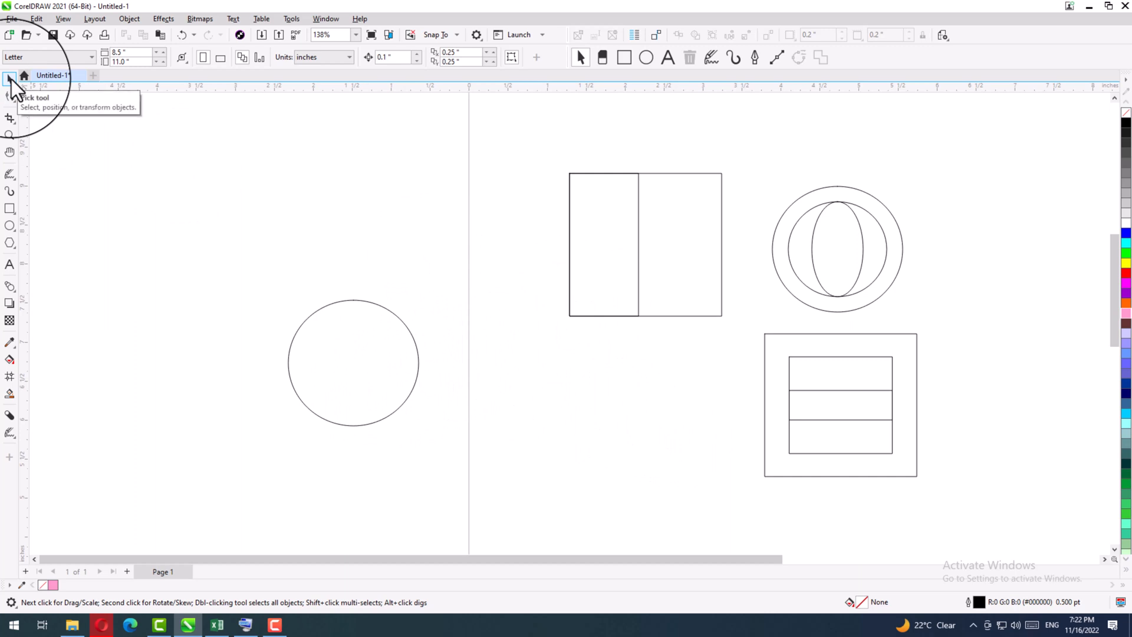
Move the remaining ellipse from beside the page to below the divided rectangle and deselect it.
{"action": "left_click_drag", "start_coordinate": [11, 79], "coordinate": [369, 434]}
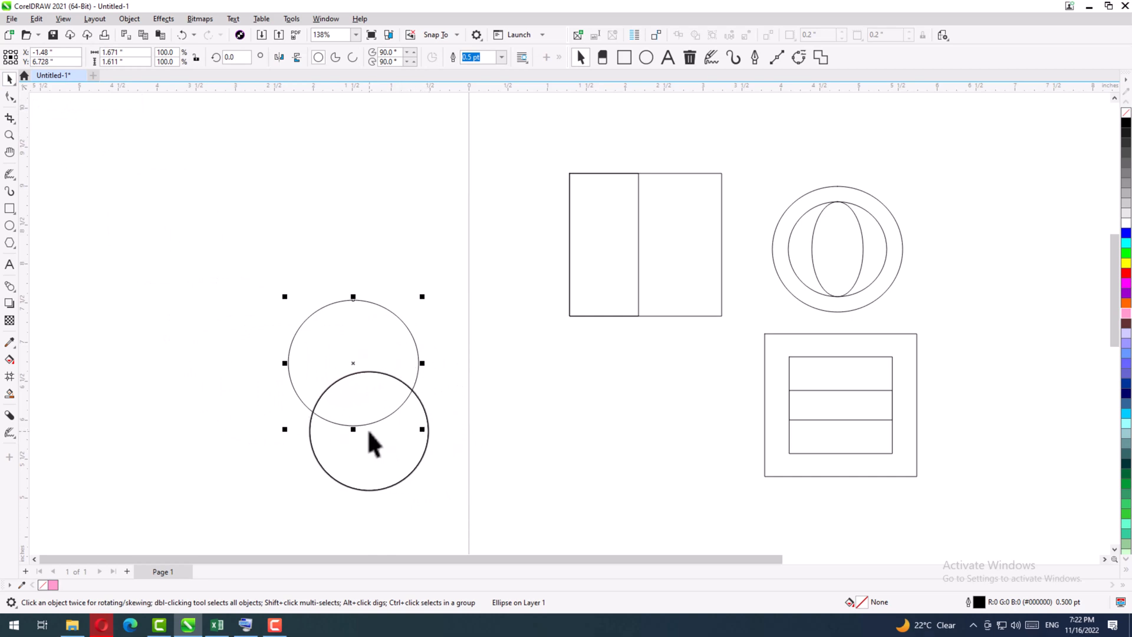
{"action": "left_click_drag", "start_coordinate": [336, 365], "coordinate": [591, 407]}
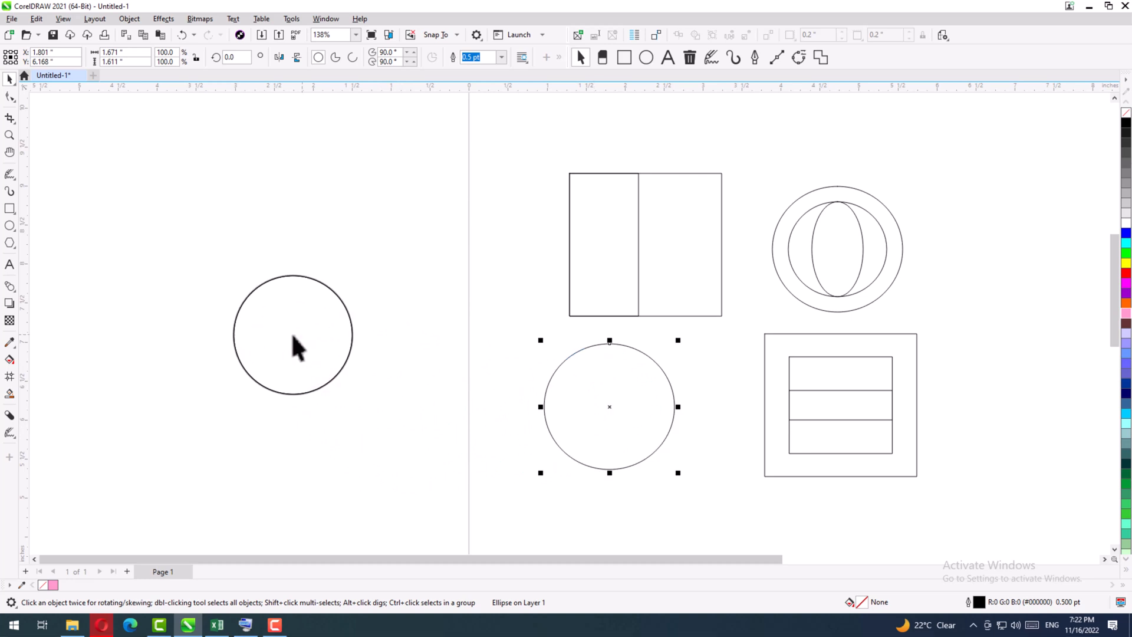
{"action": "left_click", "coordinate": [255, 318]}
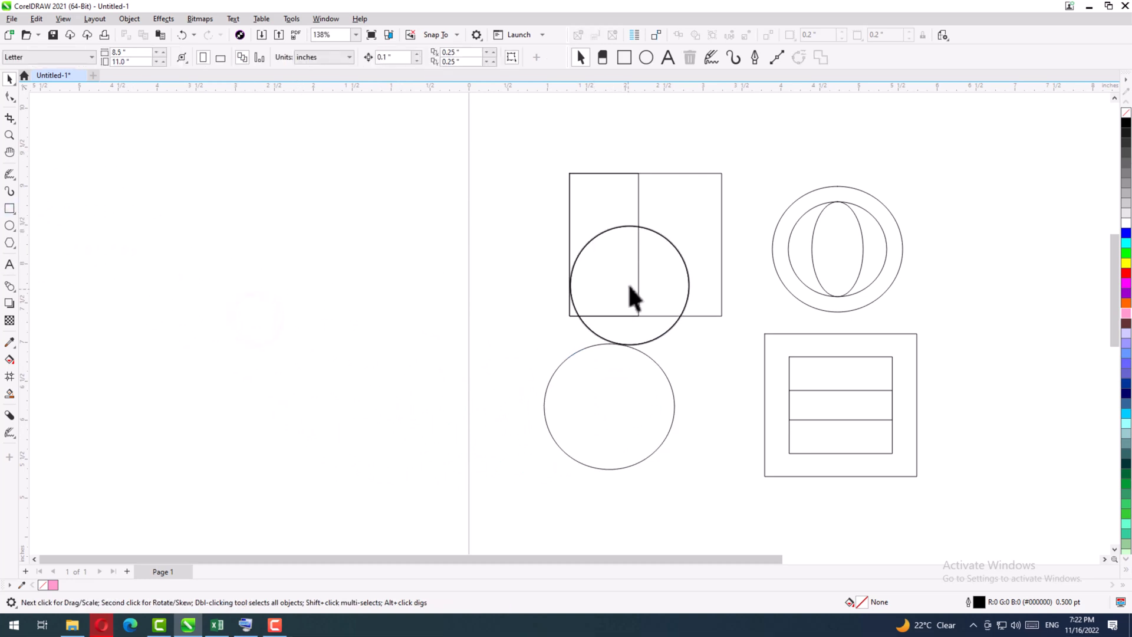
Draw a square about 2.1 by 2.1 inches from its centre beside the page and move it slightly right and down.
{"action": "left_click", "coordinate": [9, 208]}
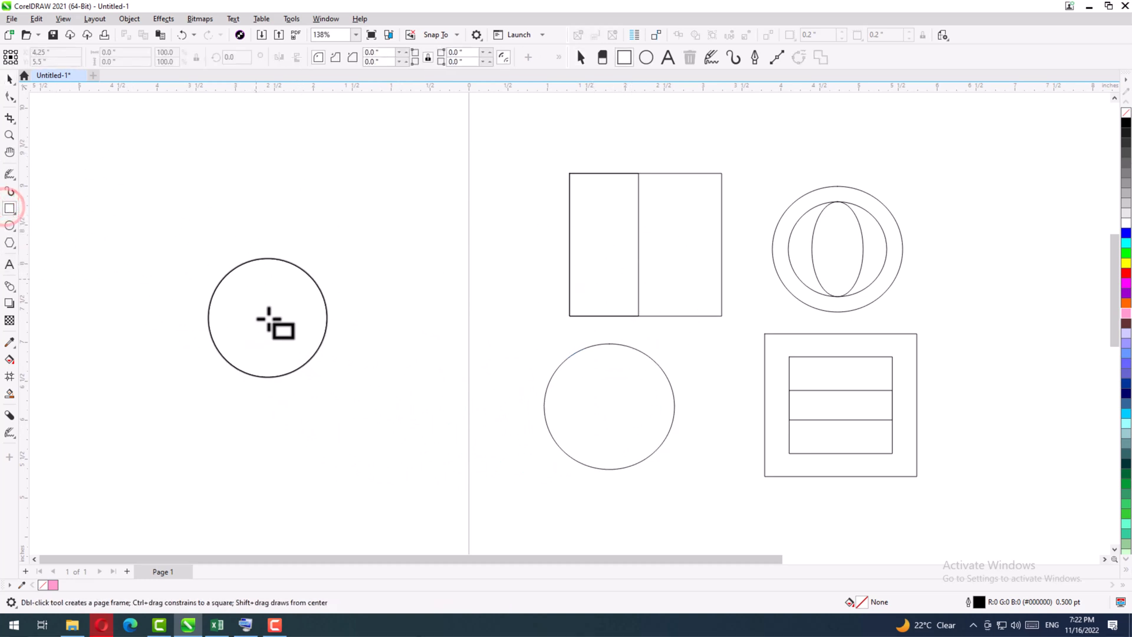
{"action": "left_click_drag", "start_coordinate": [182, 239], "coordinate": [265, 321]}
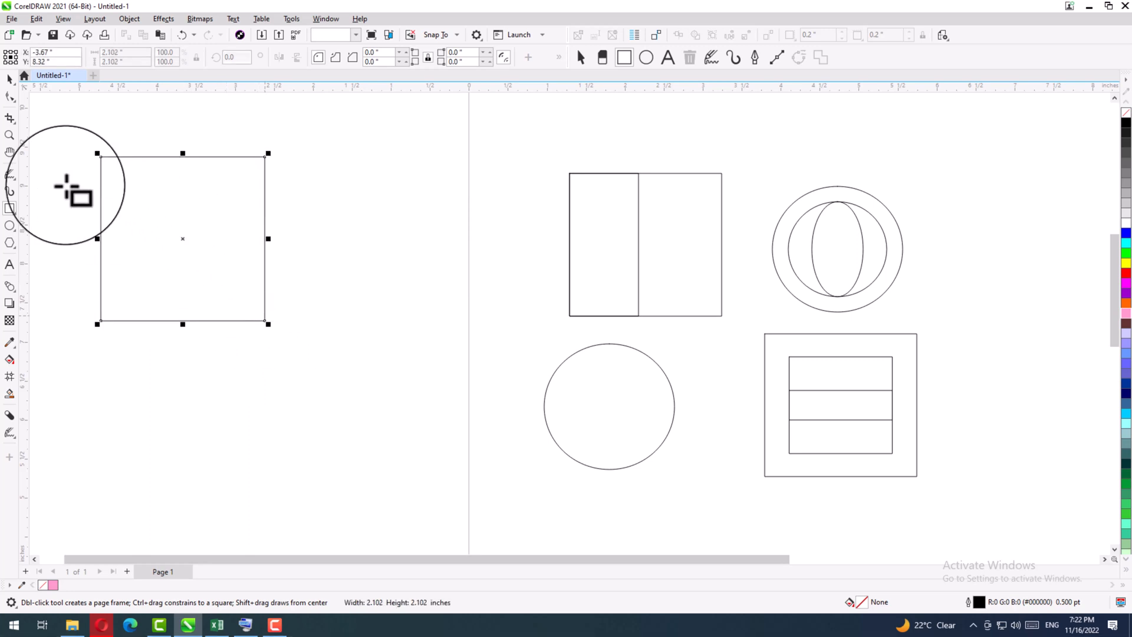
{"action": "left_click", "coordinate": [11, 78]}
{"action": "left_click_drag", "start_coordinate": [177, 227], "coordinate": [237, 257]}
{"action": "left_click_drag", "start_coordinate": [263, 269], "coordinate": [308, 411]}
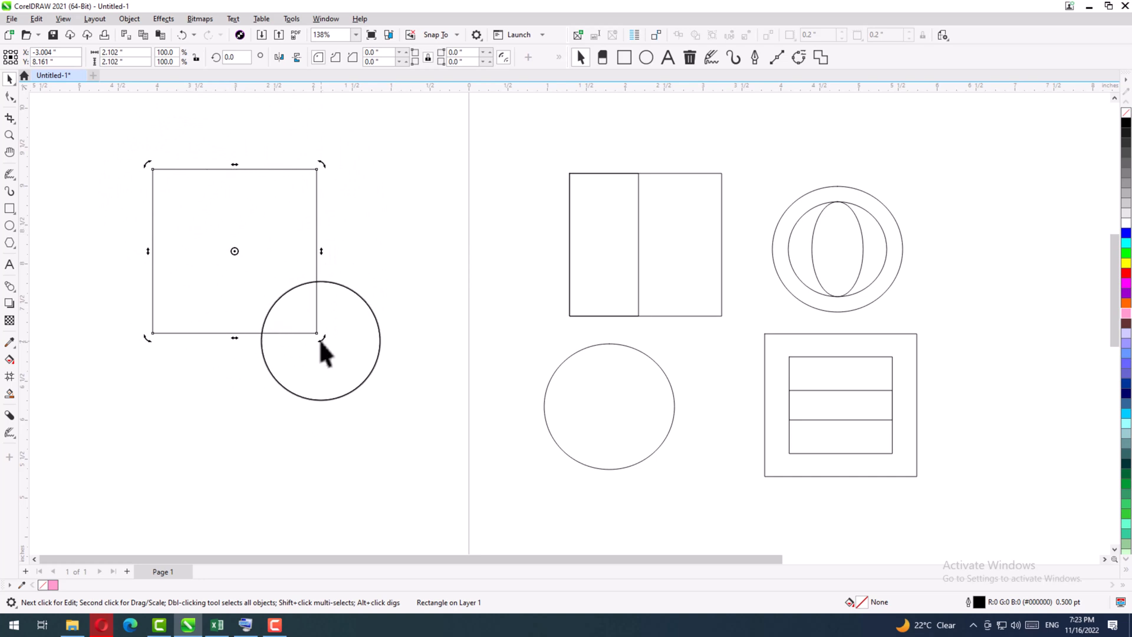
Rotate the square freehand to about 45.6 degrees and move the diamond onto the left edge of the page.
{"action": "left_click_drag", "start_coordinate": [320, 339], "coordinate": [348, 277]}
{"action": "mouse_move", "coordinate": [353, 371]}
{"action": "left_mouse_down"}
{"action": "mouse_move", "coordinate": [364, 383]}
{"action": "mouse_move", "coordinate": [372, 364]}
{"action": "left_mouse_up"}
{"action": "left_click_drag", "start_coordinate": [112, 370], "coordinate": [347, 208]}
{"action": "left_click_drag", "start_coordinate": [249, 222], "coordinate": [374, 220]}
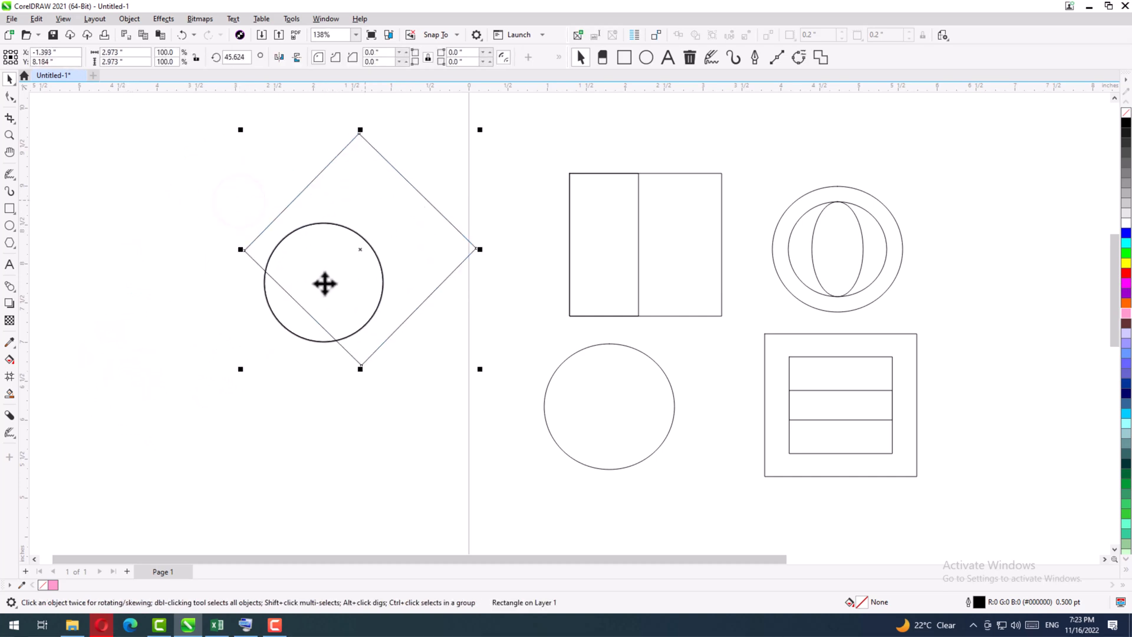
{"action": "mouse_move", "coordinate": [372, 277]}
{"action": "left_mouse_down"}
{"action": "mouse_move", "coordinate": [349, 301]}
{"action": "mouse_move", "coordinate": [444, 263]}
{"action": "mouse_move", "coordinate": [369, 278]}
{"action": "left_mouse_up"}
Draw a second square about 1.8 by 1.8 inches beside the page and move it slightly to the right.
{"action": "left_click", "coordinate": [10, 208]}
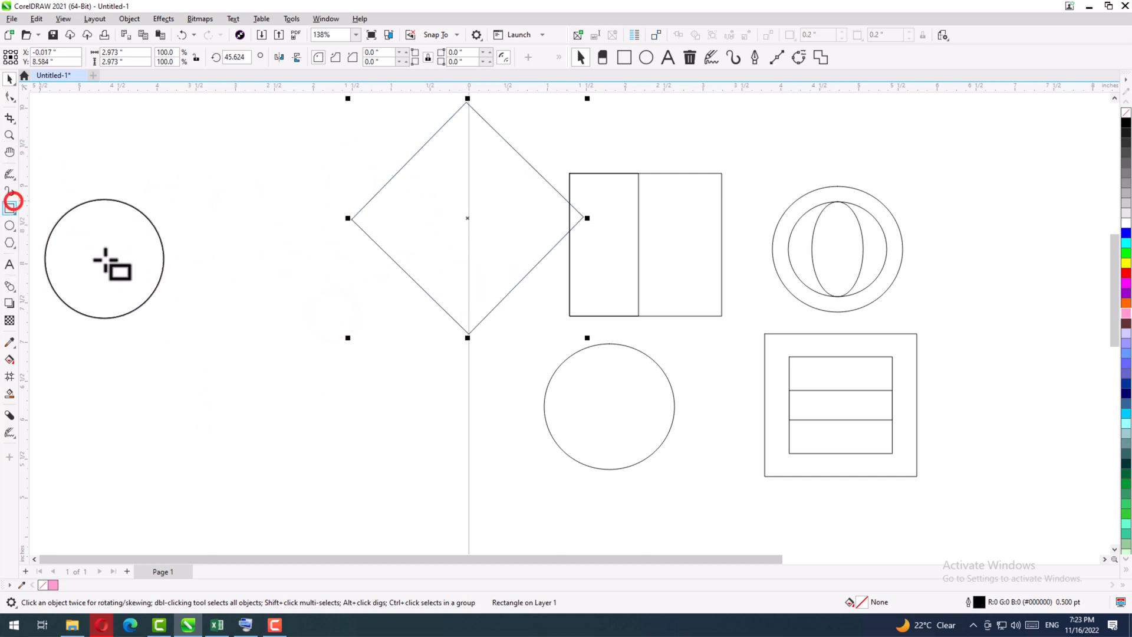
{"action": "left_click_drag", "start_coordinate": [83, 230], "coordinate": [213, 362]}
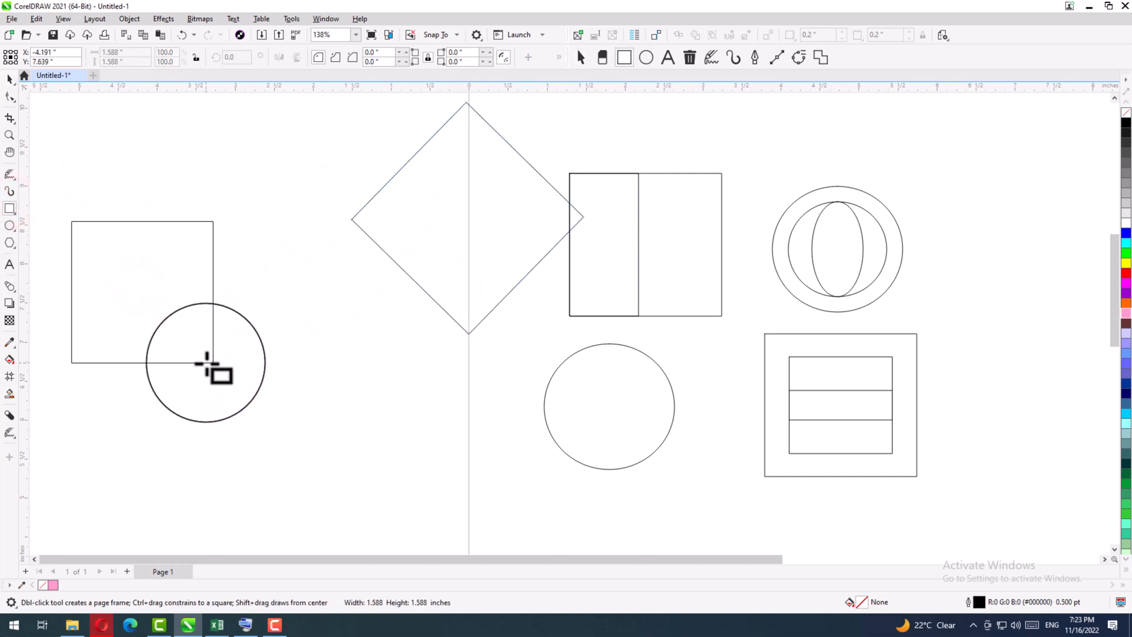
{"action": "left_click", "coordinate": [10, 78]}
{"action": "left_click_drag", "start_coordinate": [133, 318], "coordinate": [154, 315]}
Rotate the smaller square about its centre to exactly 45 degrees, and rotate it further to 90 degrees.
{"action": "left_click", "coordinate": [159, 302]}
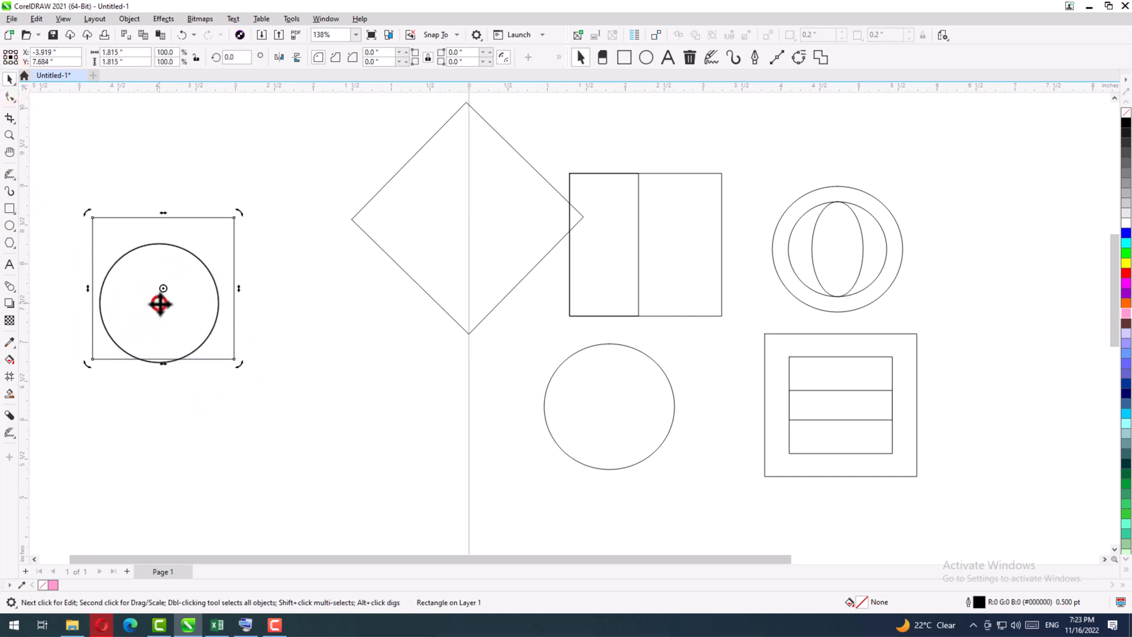
{"action": "left_click", "coordinate": [236, 369]}
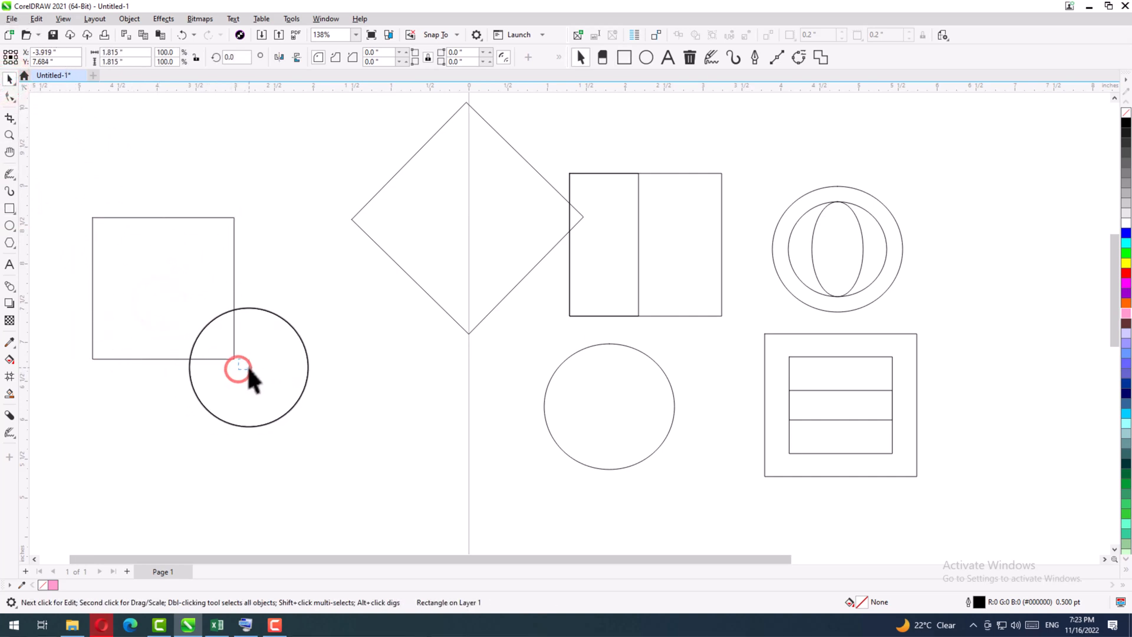
{"action": "left_click", "coordinate": [210, 326]}
{"action": "left_click", "coordinate": [214, 338]}
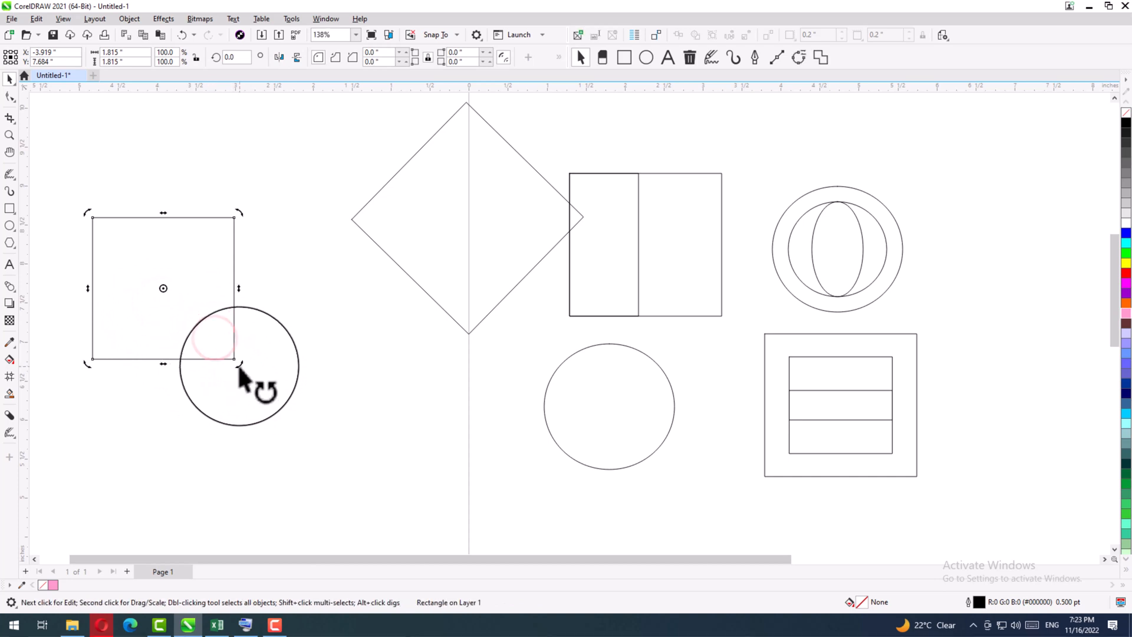
{"action": "left_click_drag", "start_coordinate": [239, 364], "coordinate": [283, 288]}
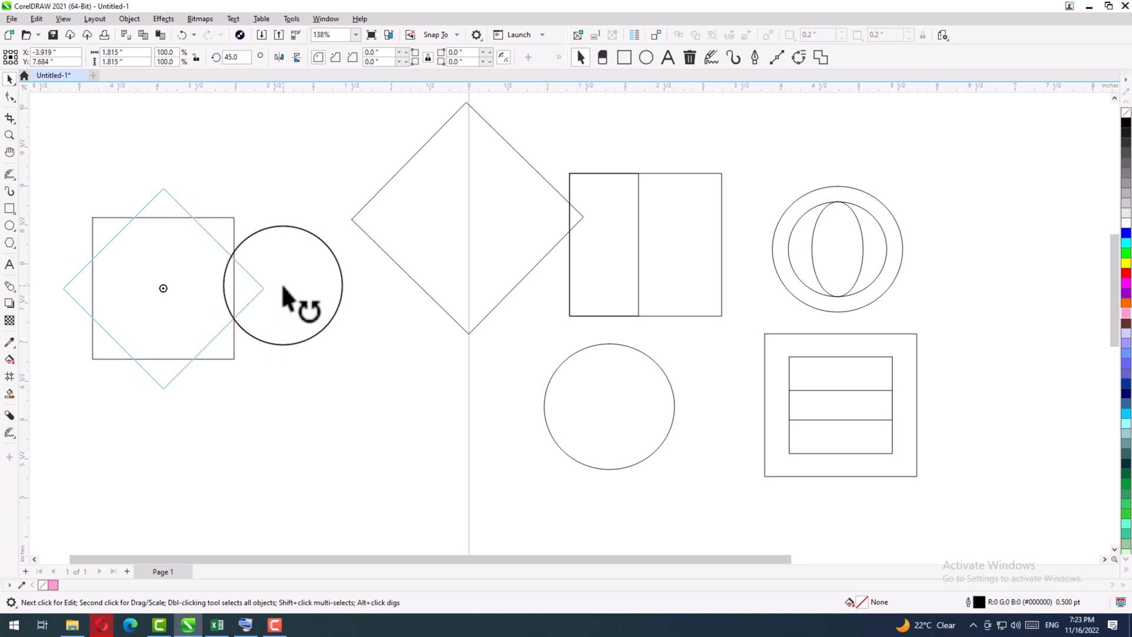
{"action": "left_click_drag", "start_coordinate": [283, 288], "coordinate": [283, 287]}
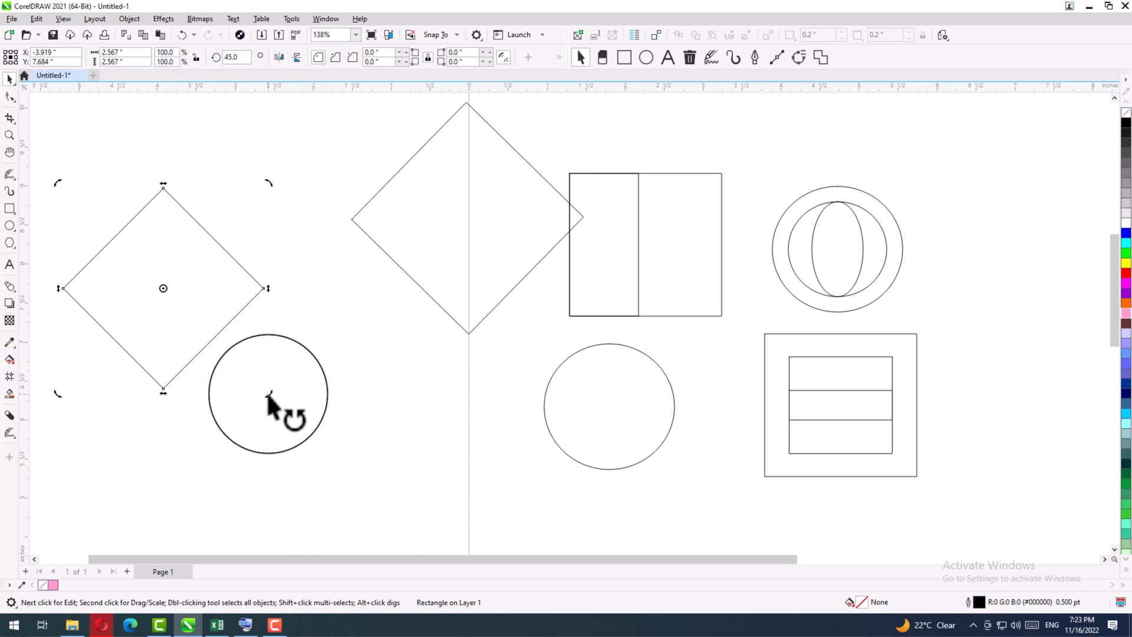
{"action": "left_click_drag", "start_coordinate": [268, 395], "coordinate": [287, 299]}
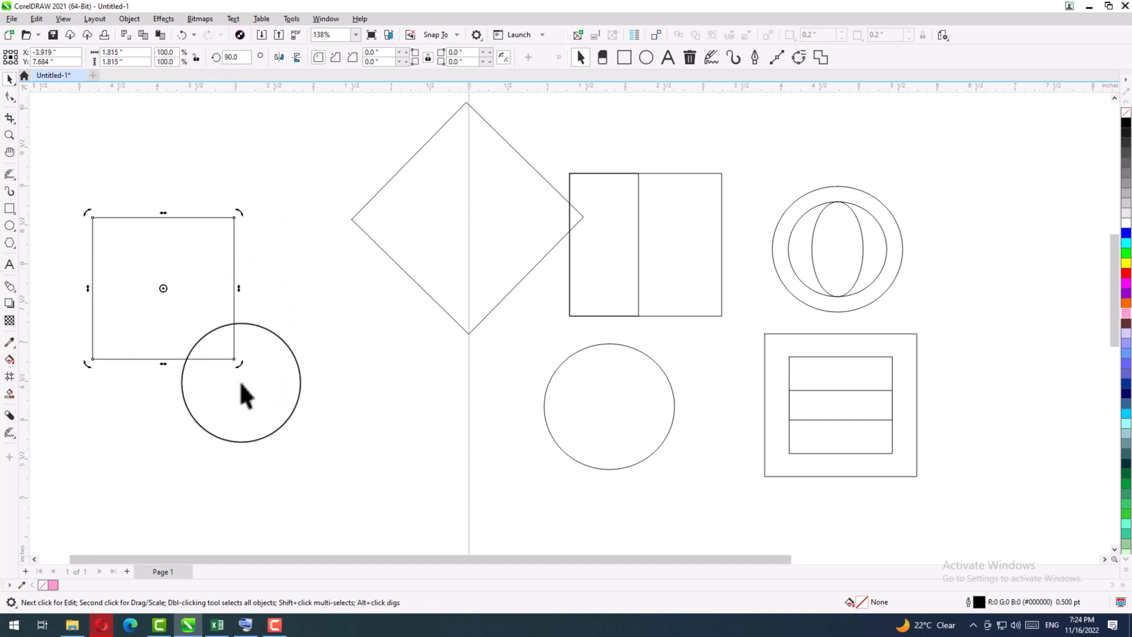
Rotate the smaller square about its centre to 60 degrees, and turn it further to 360 degrees.
{"action": "left_click_drag", "start_coordinate": [238, 366], "coordinate": [180, 394]}
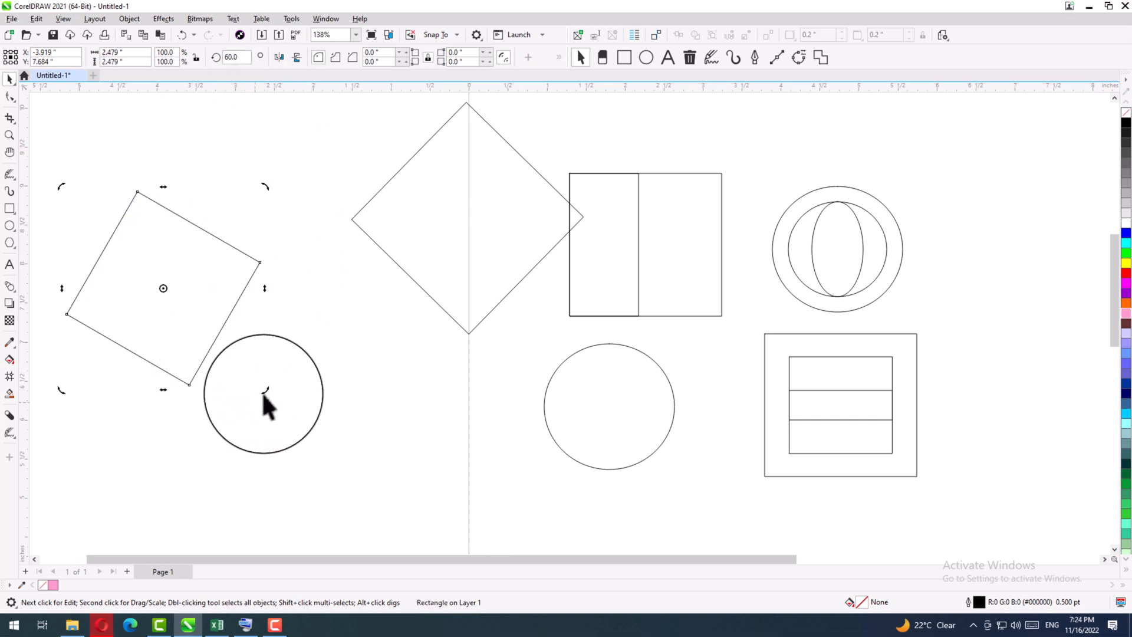
{"action": "left_click_drag", "start_coordinate": [265, 390], "coordinate": [157, 424]}
{"action": "left_click", "coordinate": [271, 161]}
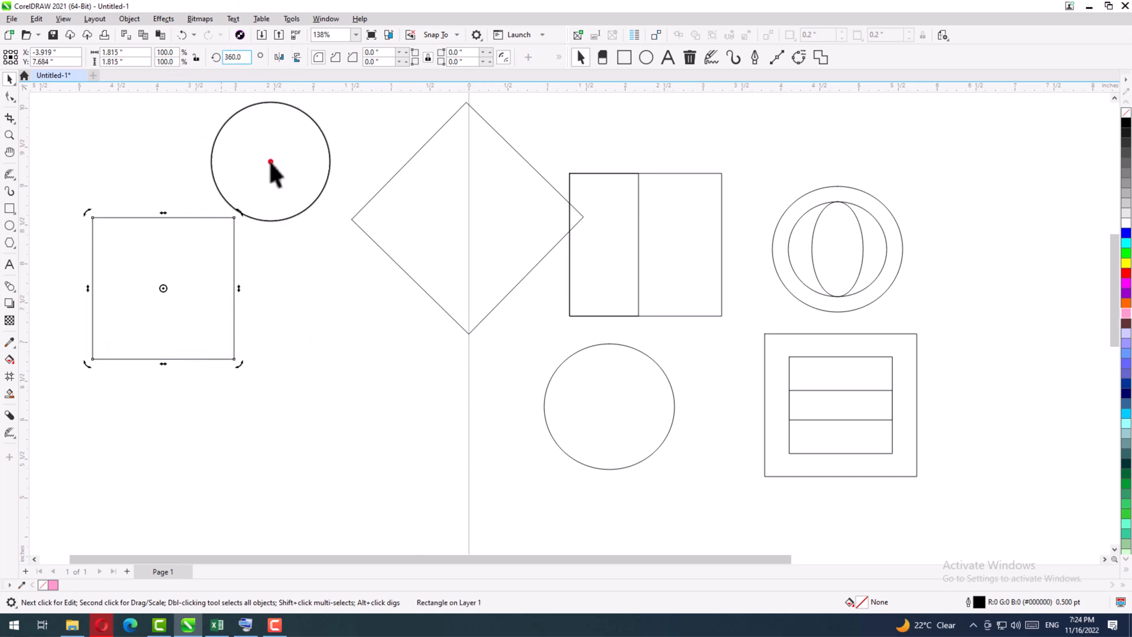
Move the smaller square against the left edge of the page, just below the diamond.
{"action": "left_click", "coordinate": [193, 309]}
{"action": "left_click_drag", "start_coordinate": [139, 291], "coordinate": [430, 399]}
{"action": "left_click", "coordinate": [220, 268]}
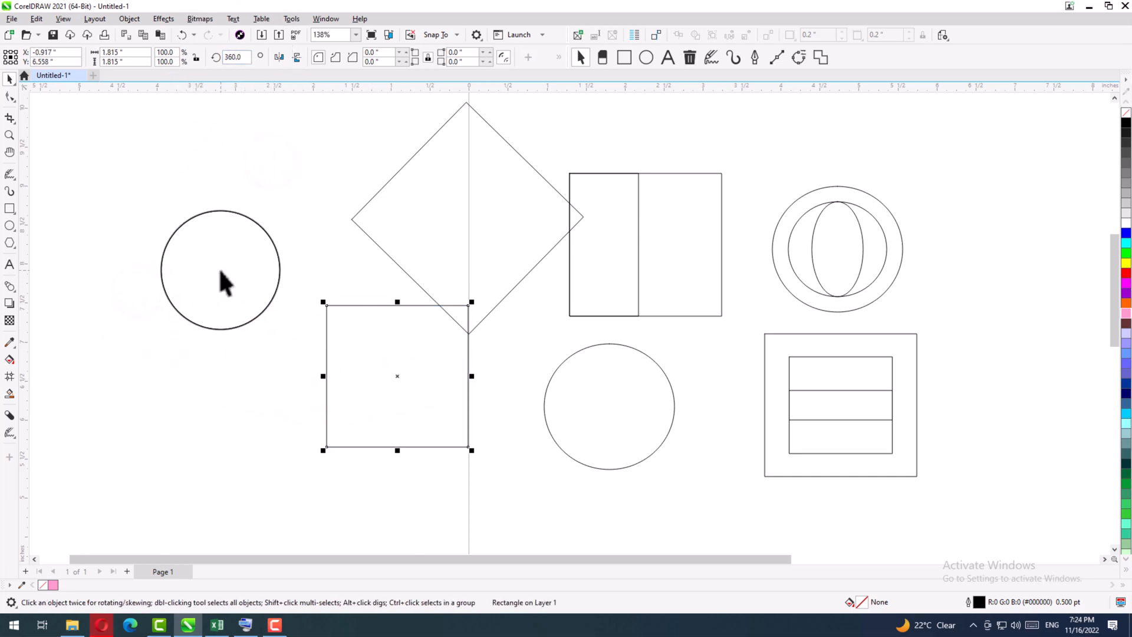
Draw a five-sided polygon about 1.8 by 1.7 inches in the empty area beside the page.
{"action": "left_click", "coordinate": [10, 209]}
{"action": "left_click", "coordinate": [11, 243]}
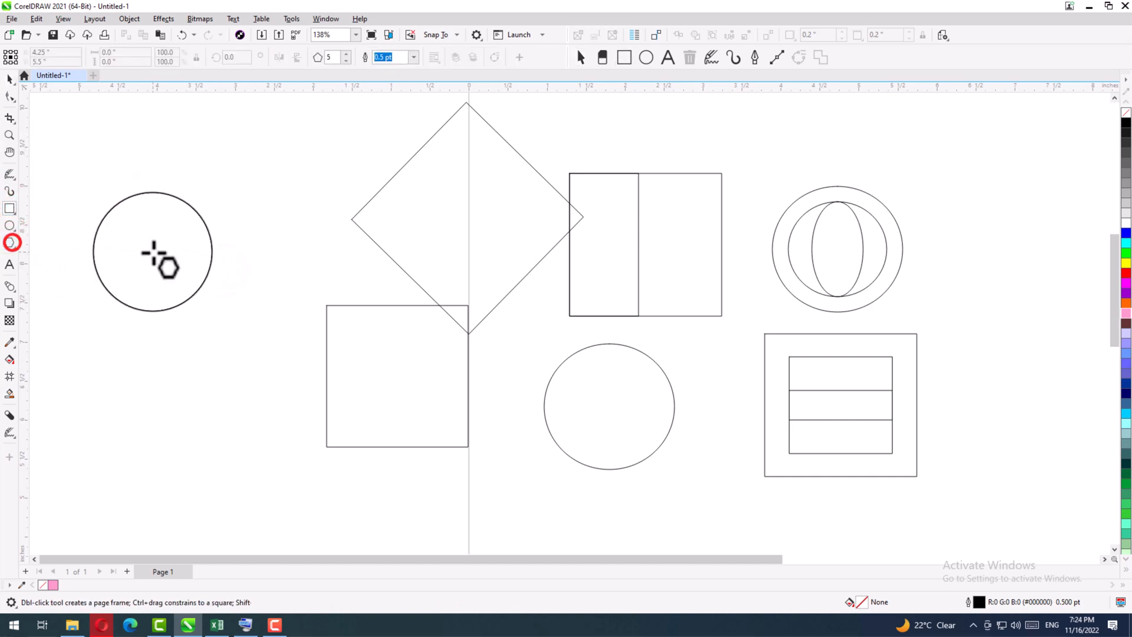
{"action": "left_click_drag", "start_coordinate": [144, 222], "coordinate": [183, 288]}
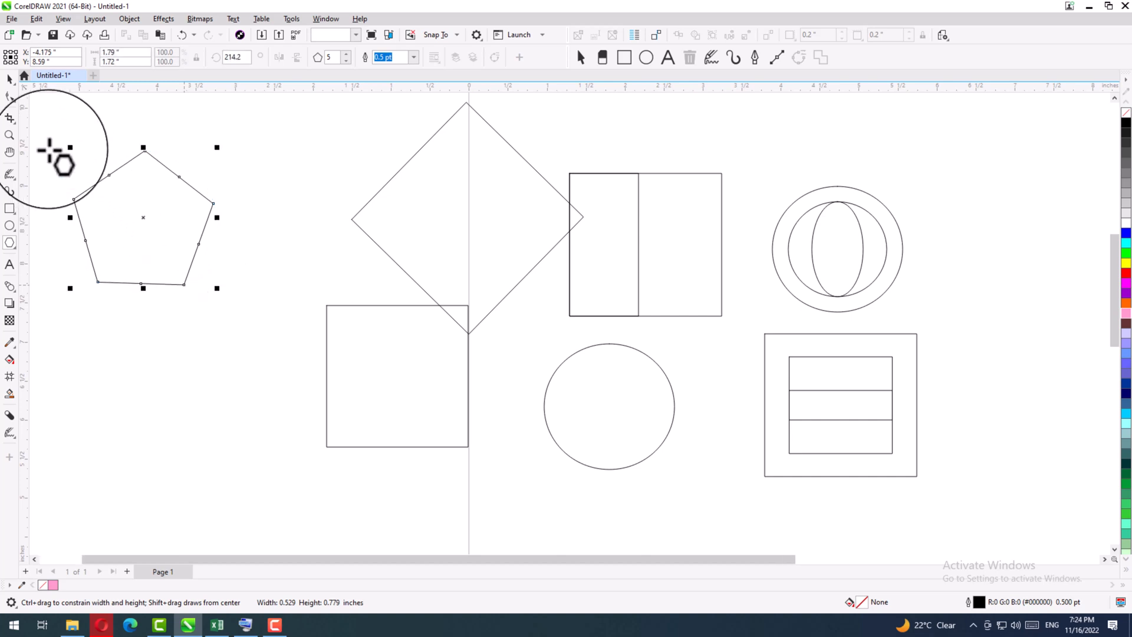
Straighten the pentagon to a rotation angle of 0 degrees and set the angle to 45 degrees.
{"action": "left_click", "coordinate": [9, 79]}
{"action": "left_click", "coordinate": [165, 240]}
{"action": "left_click_drag", "start_coordinate": [245, 57], "coordinate": [220, 57]}
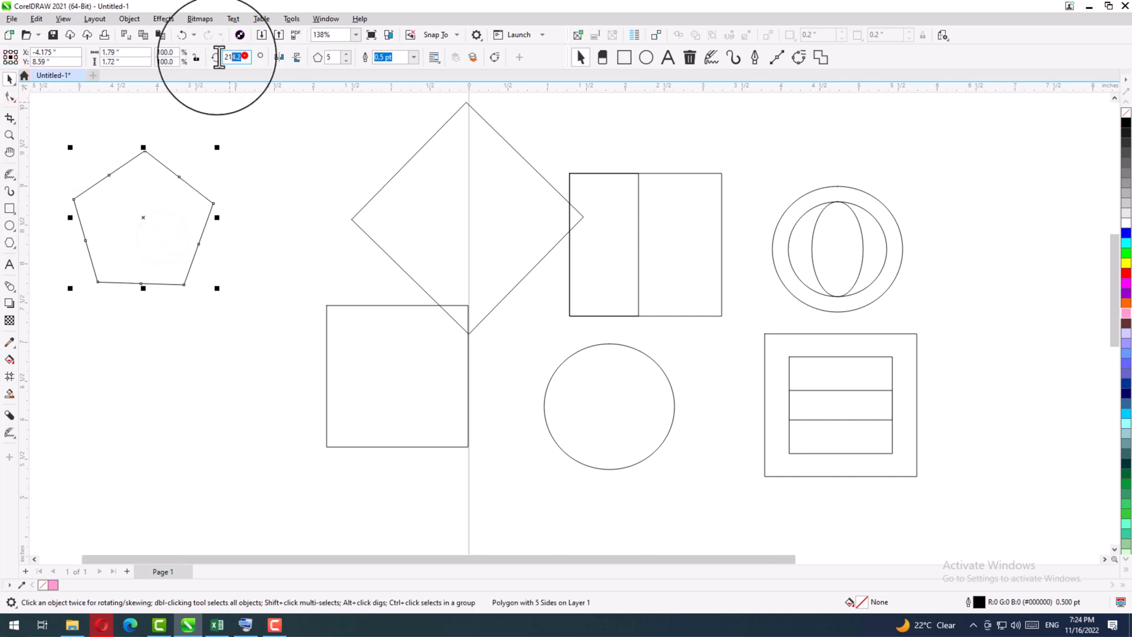
{"action": "type", "text": "0"}
{"action": "key", "text": "Return"}
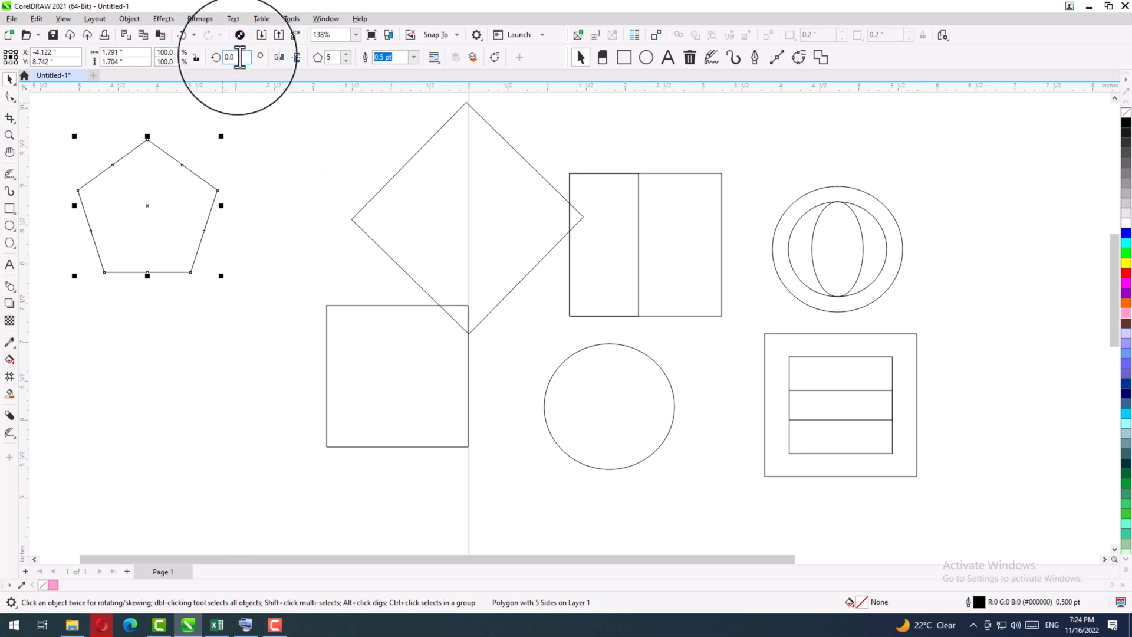
{"action": "left_click_drag", "start_coordinate": [239, 57], "coordinate": [213, 57]}
{"action": "type", "text": "45"}
{"action": "key", "text": "Return"}
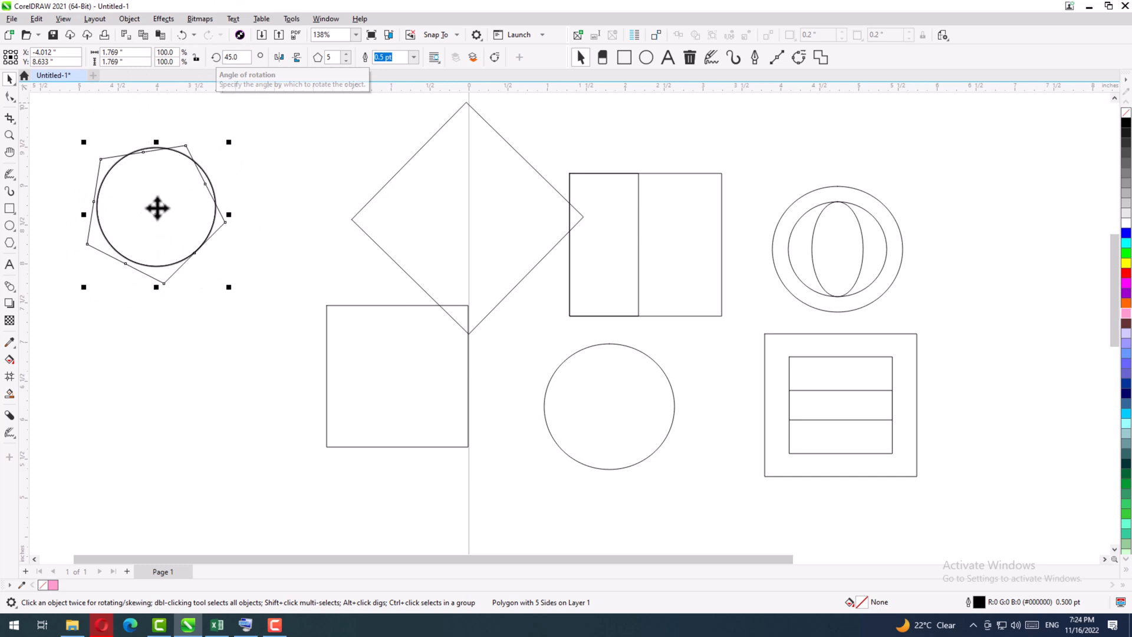
Place a copy of the rotated pentagon below the original, beside the page.
{"action": "left_click_drag", "start_coordinate": [157, 208], "coordinate": [151, 332]}
{"action": "left_click", "coordinate": [165, 158]}
{"action": "right_click", "coordinate": [151, 332]}
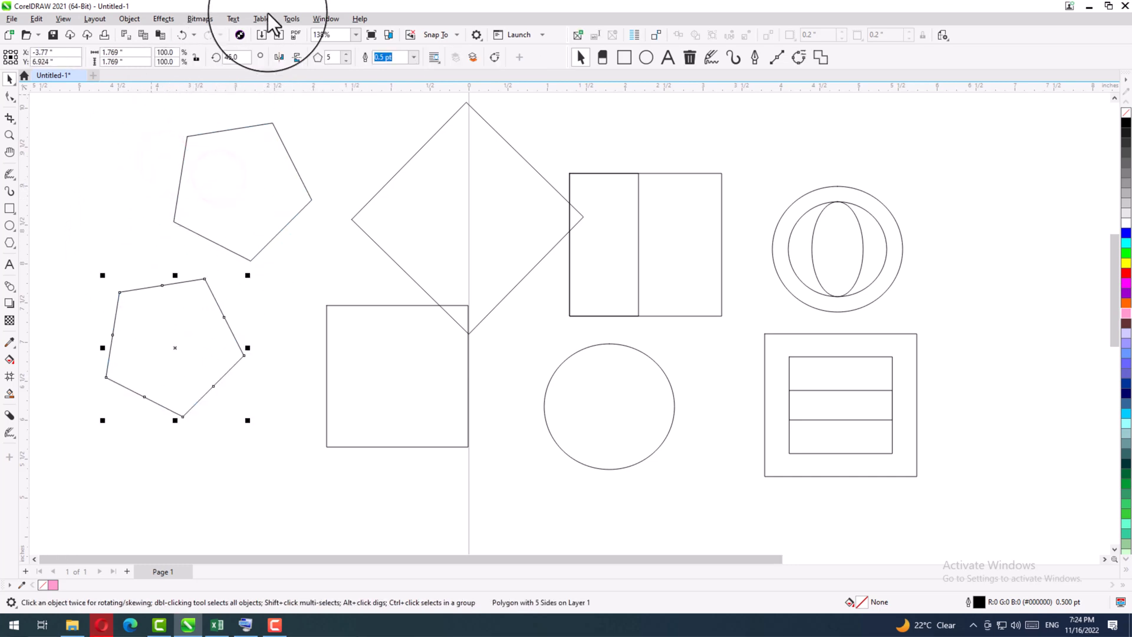
Set the rotation angle of the lower pentagon copy to 0 degrees.
{"action": "double_click", "coordinate": [230, 56]}
{"action": "type", "text": "0"}
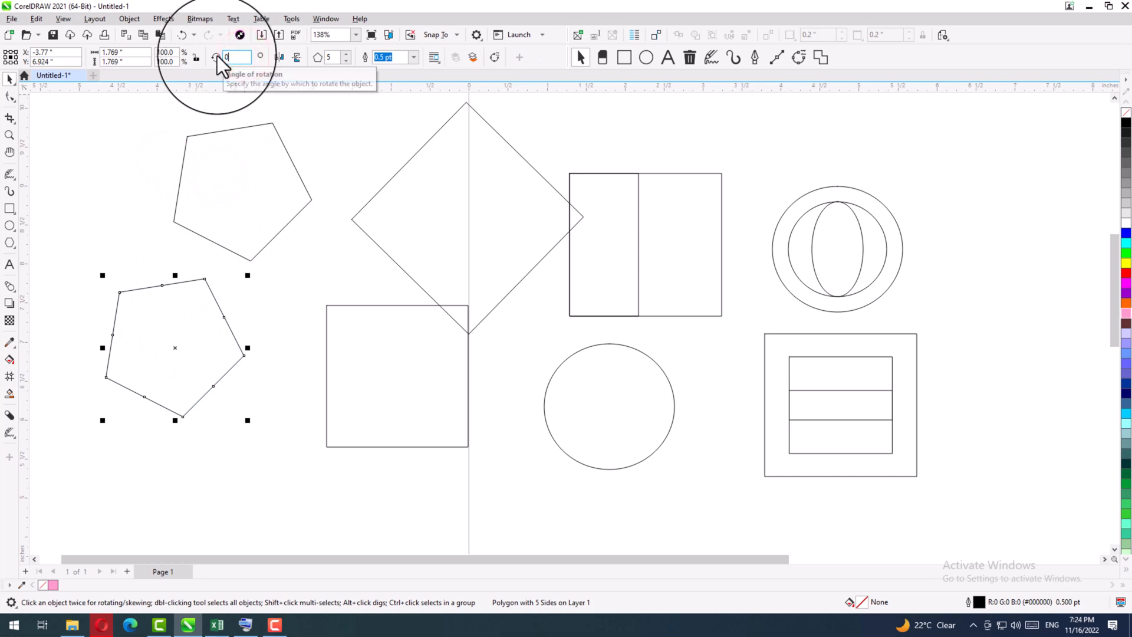
{"action": "key", "text": "Return"}
{"action": "left_click", "coordinate": [152, 182]}
{"action": "left_click", "coordinate": [170, 332]}
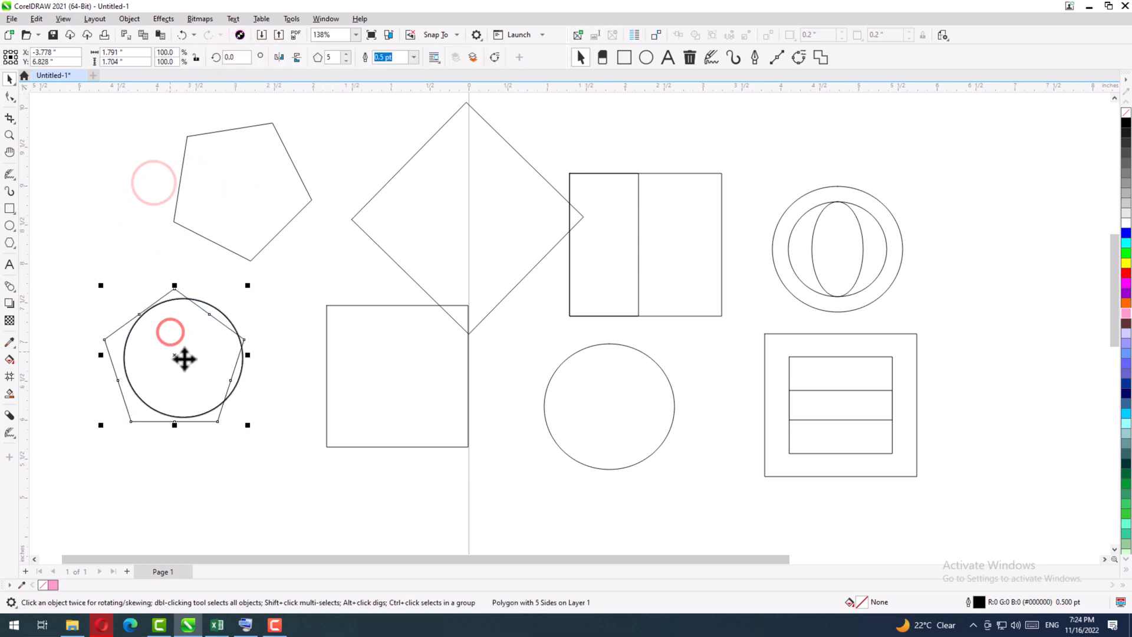
Rotate the lower pentagon to 45 degrees in fixed angle increments and shift it slightly right and down.
{"action": "left_click", "coordinate": [183, 363]}
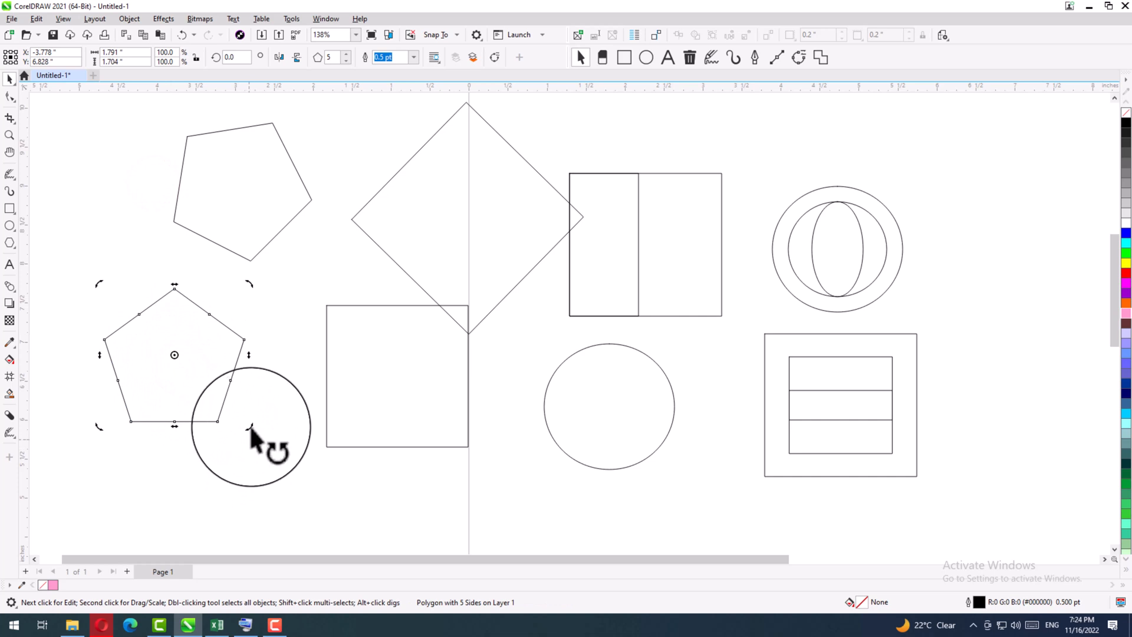
{"action": "left_click_drag", "start_coordinate": [252, 426], "coordinate": [222, 396]}
{"action": "left_click", "coordinate": [251, 457]}
{"action": "left_click", "coordinate": [196, 366]}
{"action": "left_click", "coordinate": [74, 408]}
{"action": "left_click", "coordinate": [193, 381]}
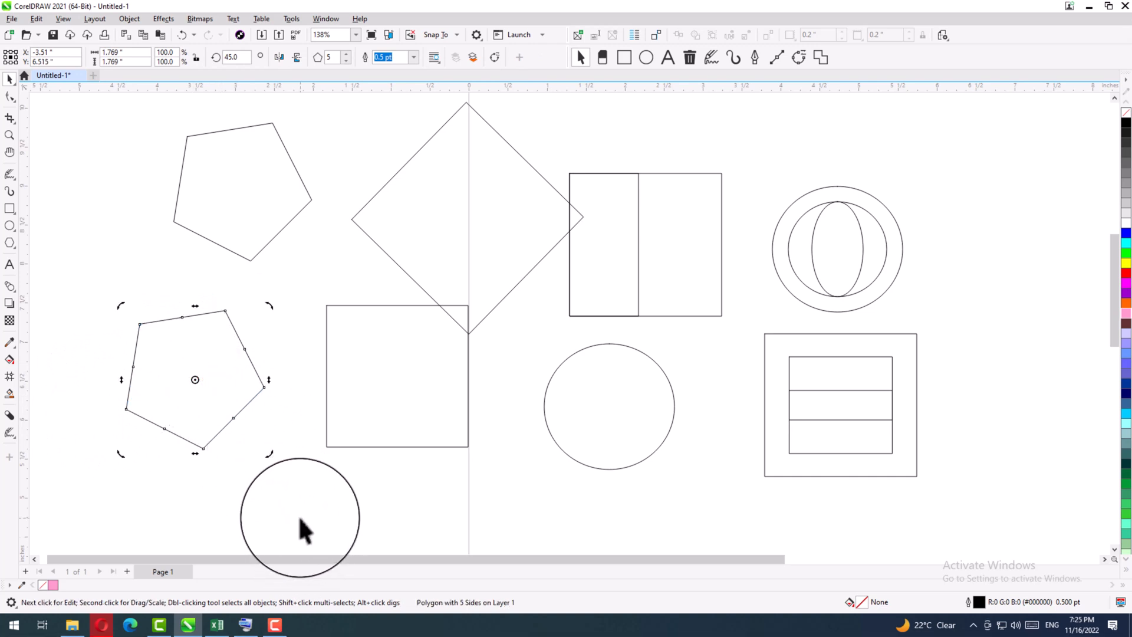
Rotate a copy of the lower pentagon freehand to about 63.6 degrees over the original.
{"action": "left_click_drag", "start_coordinate": [270, 458], "coordinate": [277, 423]}
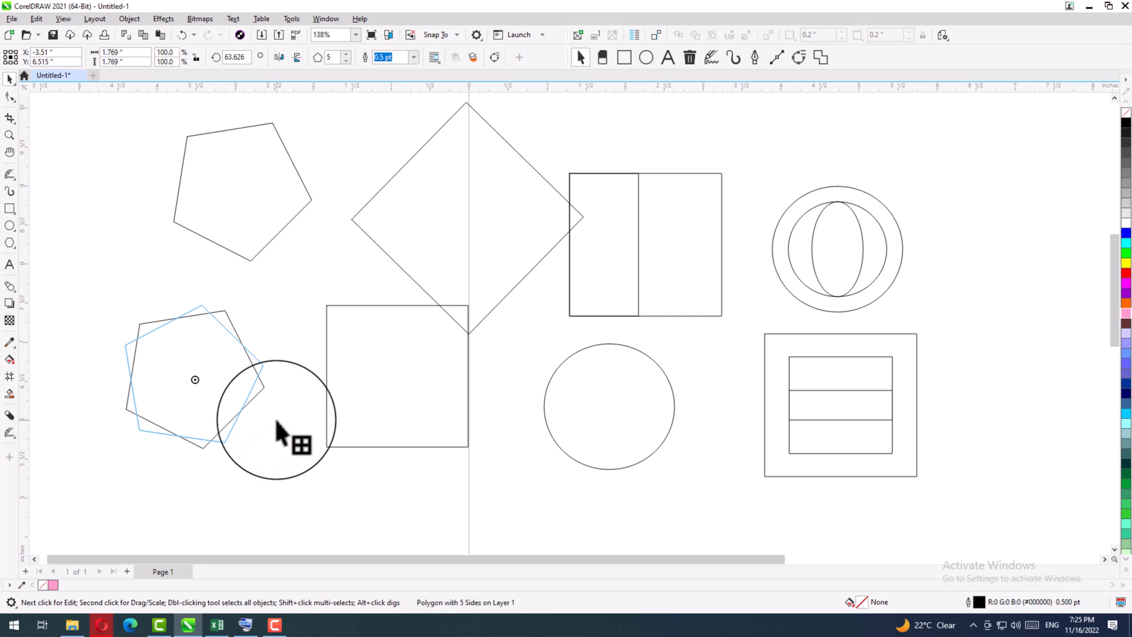
{"action": "left_click_drag", "start_coordinate": [276, 420], "coordinate": [275, 419]}
{"action": "left_click", "coordinate": [221, 478]}
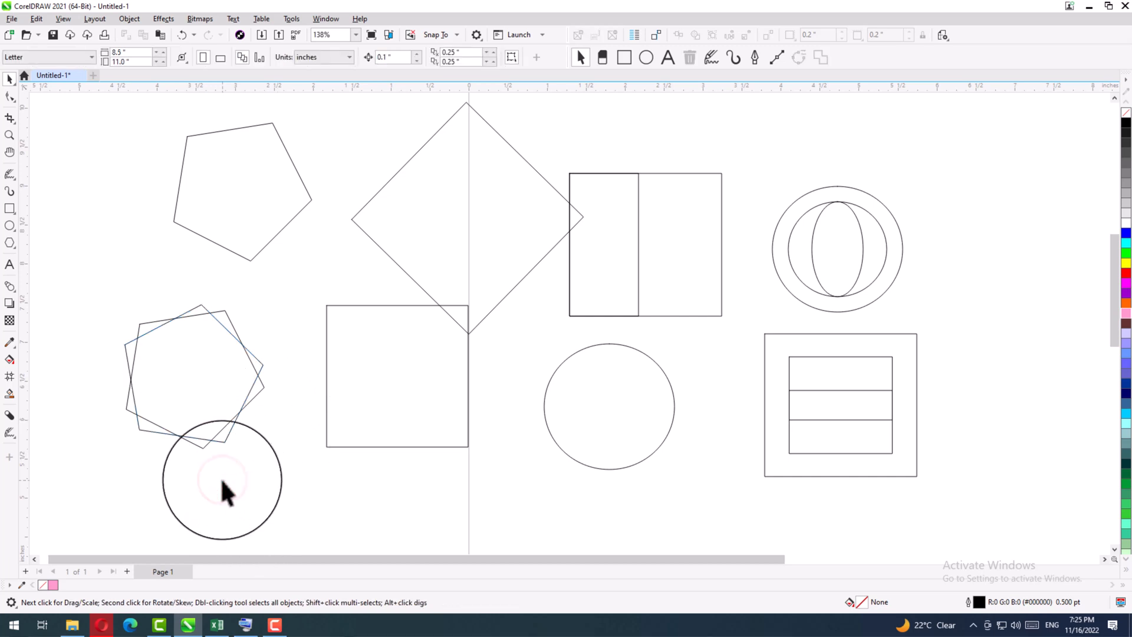
Select the underlying 45-degree pentagon and rotate another copy of it freehand to about 104 degrees.
{"action": "left_click", "coordinate": [225, 441]}
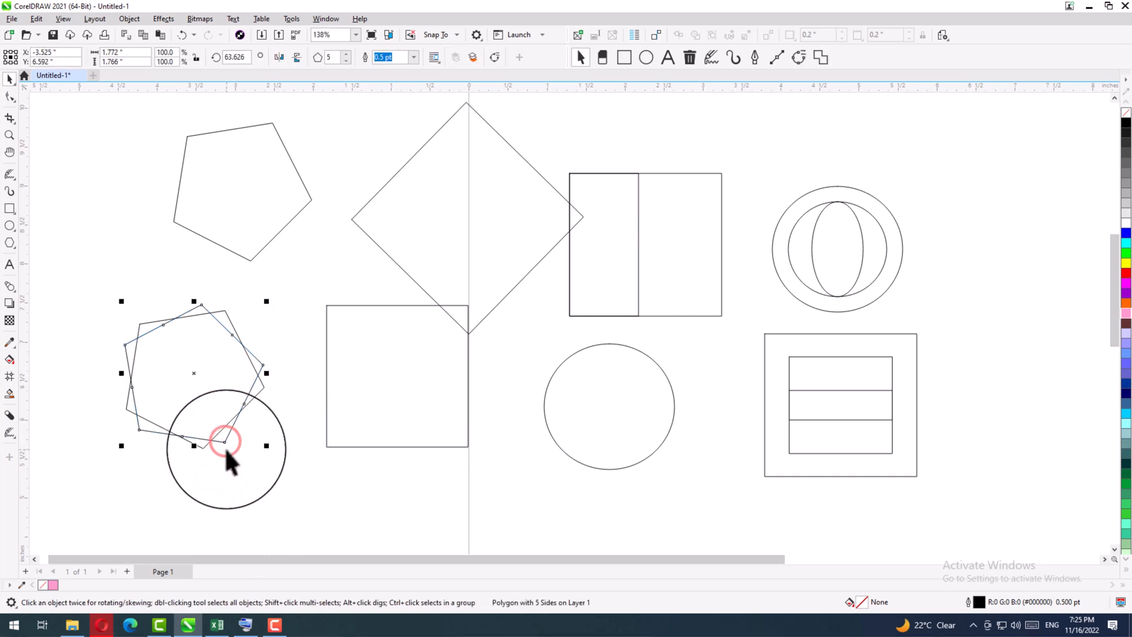
{"action": "left_click", "coordinate": [201, 449]}
{"action": "left_click", "coordinate": [201, 448]}
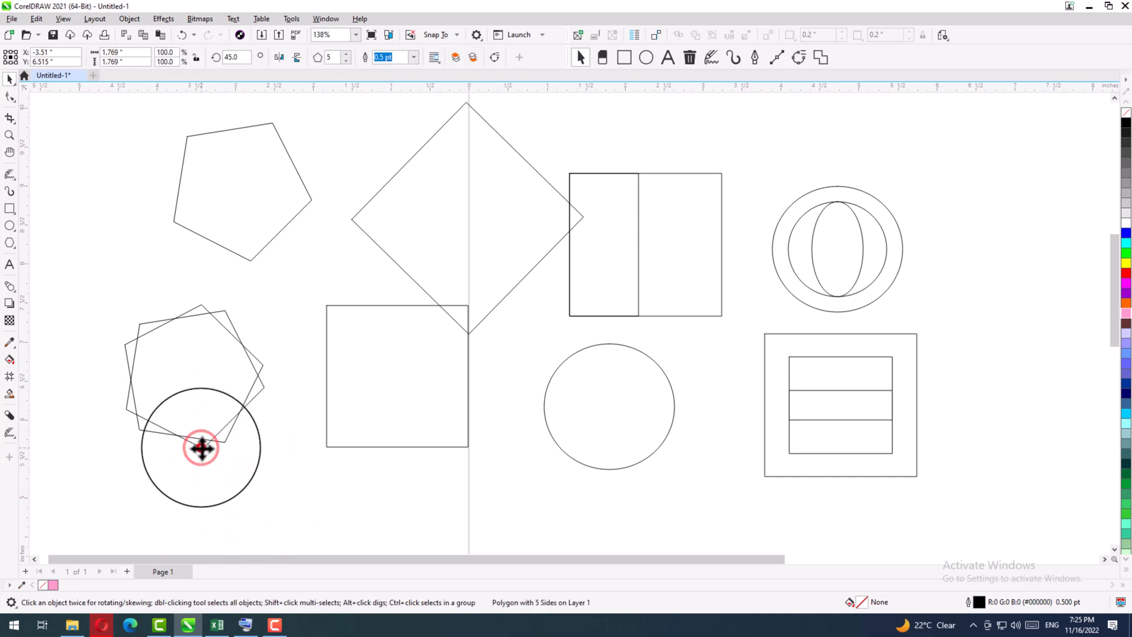
{"action": "left_click_drag", "start_coordinate": [273, 463], "coordinate": [273, 371]}
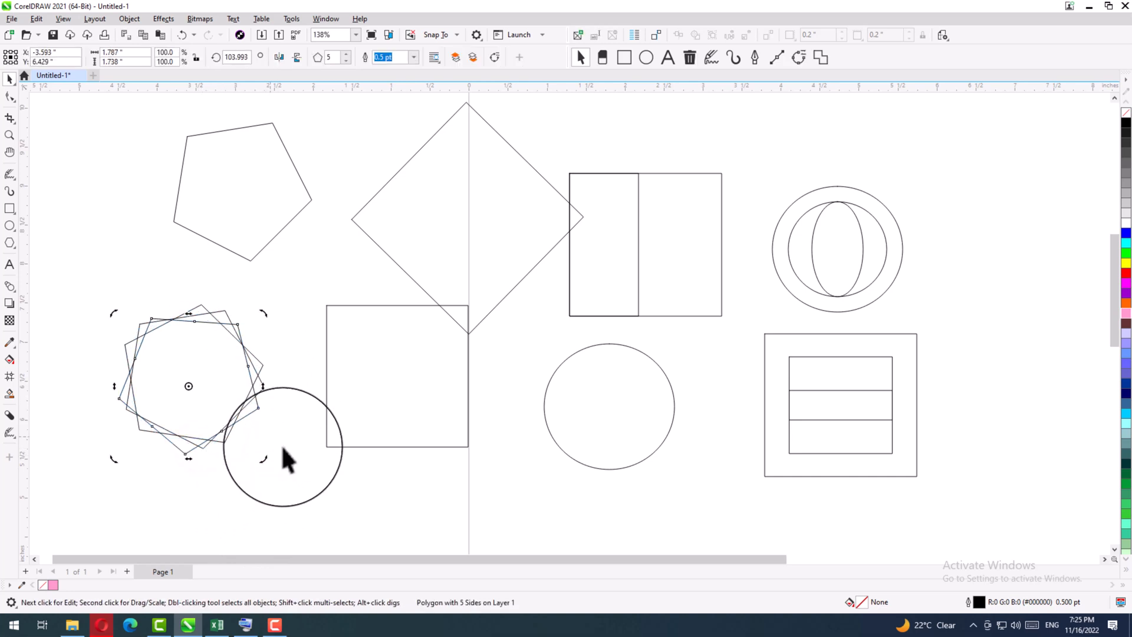
Marquee-select the overlapping pentagons and move them onto the page beside the square with the inner rectangles.
{"action": "left_click", "coordinate": [283, 454]}
{"action": "left_click_drag", "start_coordinate": [271, 284], "coordinate": [97, 475]}
{"action": "left_click", "coordinate": [188, 377]}
{"action": "left_click_drag", "start_coordinate": [664, 415], "coordinate": [981, 380]}
Delete the large diamond and the remaining single pentagon.
{"action": "left_click", "coordinate": [472, 228]}
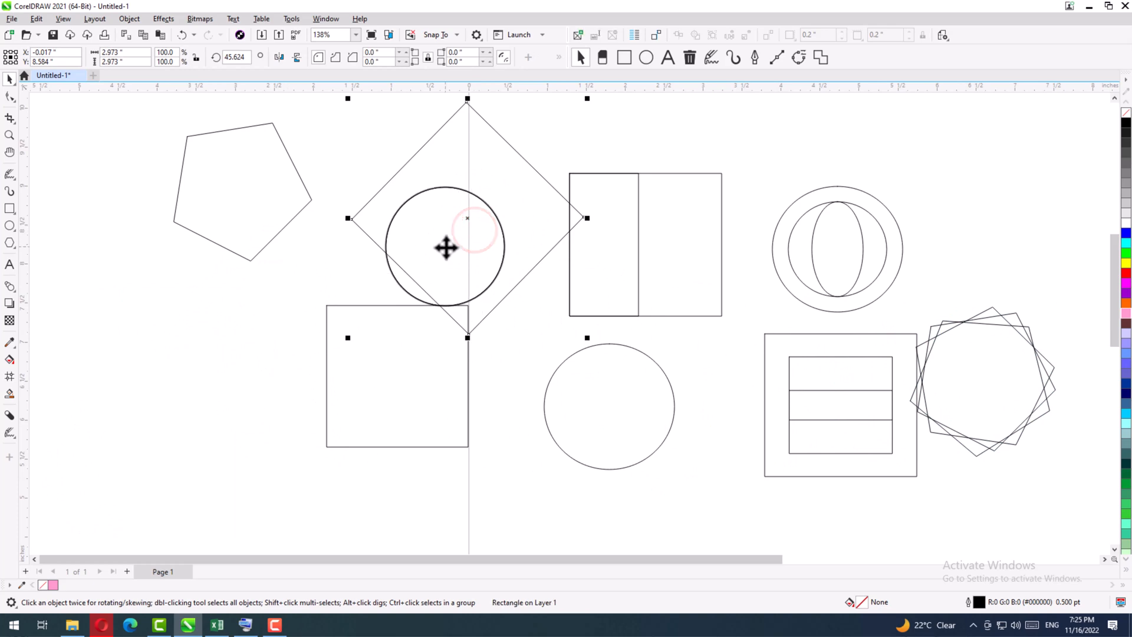
{"action": "key", "text": "Delete"}
{"action": "left_click", "coordinate": [283, 159]}
{"action": "key", "text": "Delete"}
Move the remaining square away from the page edge and overlay two copies rotated about its centre, the first at 315 degrees.
{"action": "left_click_drag", "start_coordinate": [282, 322], "coordinate": [448, 316]}
{"action": "left_click", "coordinate": [384, 305]}
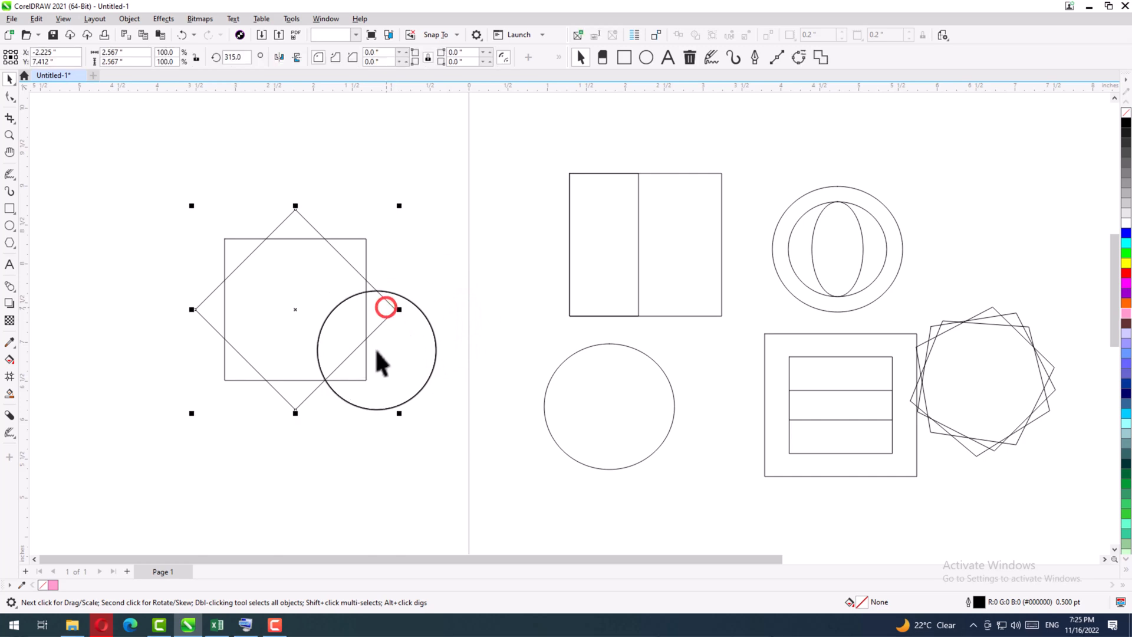
{"action": "left_click", "coordinate": [304, 343]}
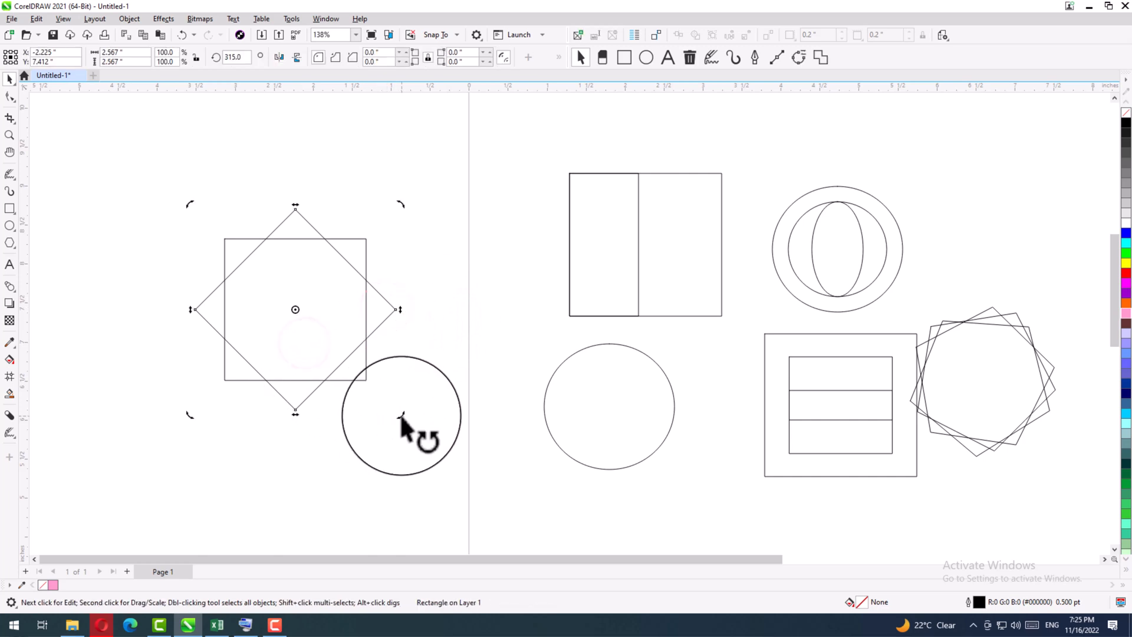
{"action": "left_click_drag", "start_coordinate": [402, 416], "coordinate": [442, 348]}
{"action": "left_click_drag", "start_coordinate": [442, 348], "coordinate": [412, 446]}
{"action": "left_click", "coordinate": [411, 445]}
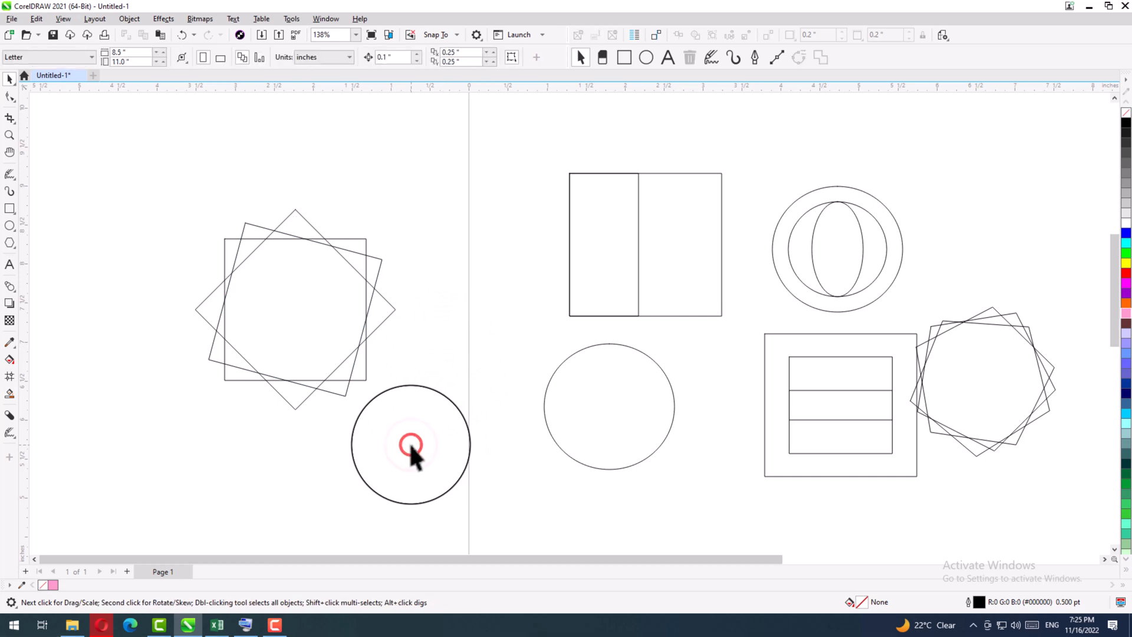